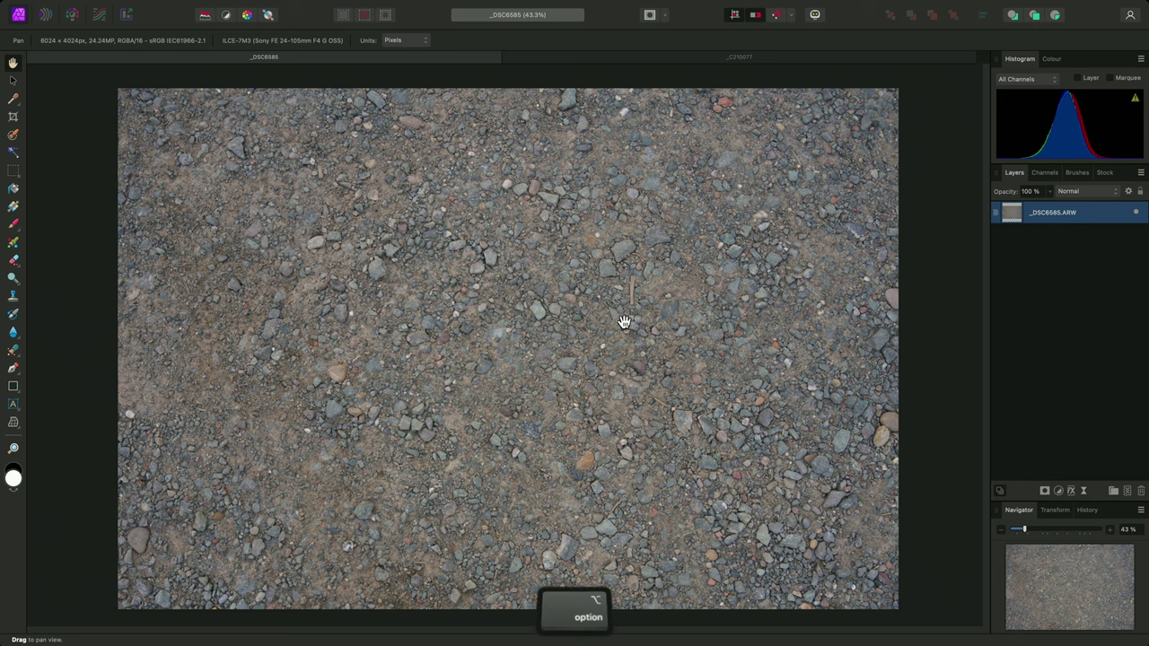
Zoom the gravel photo to about 373% and pan to centre the wooden stick
scroll(628, 305, "up", 3)
scroll(629, 295, "up", 9)
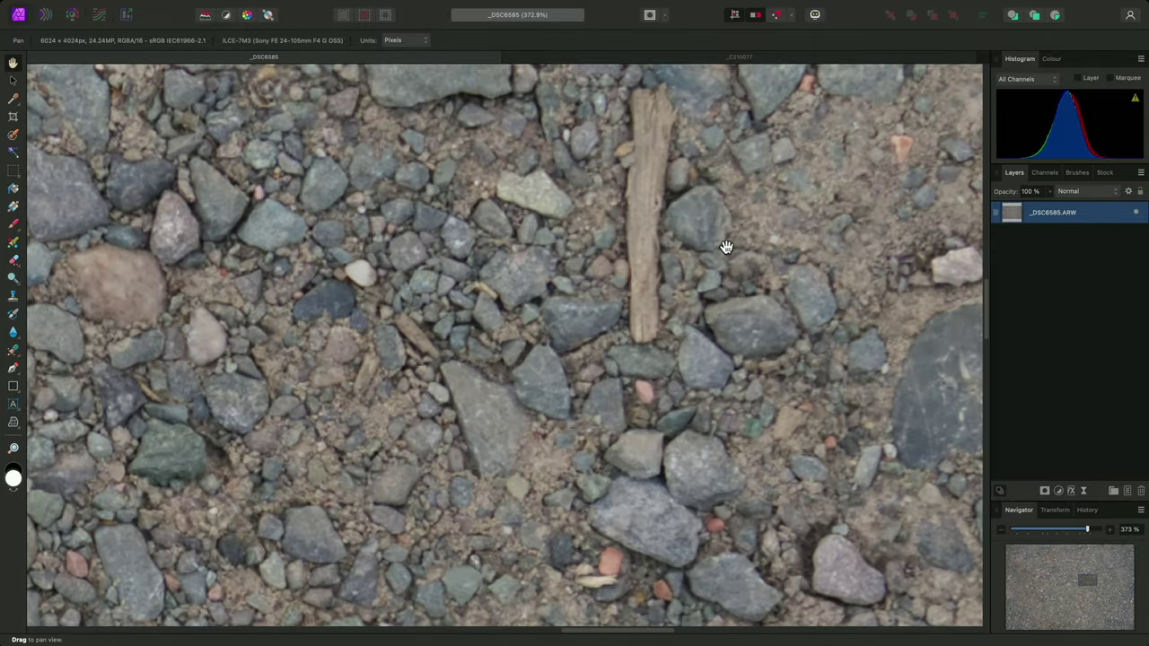
left_click_drag(726, 249, 502, 369)
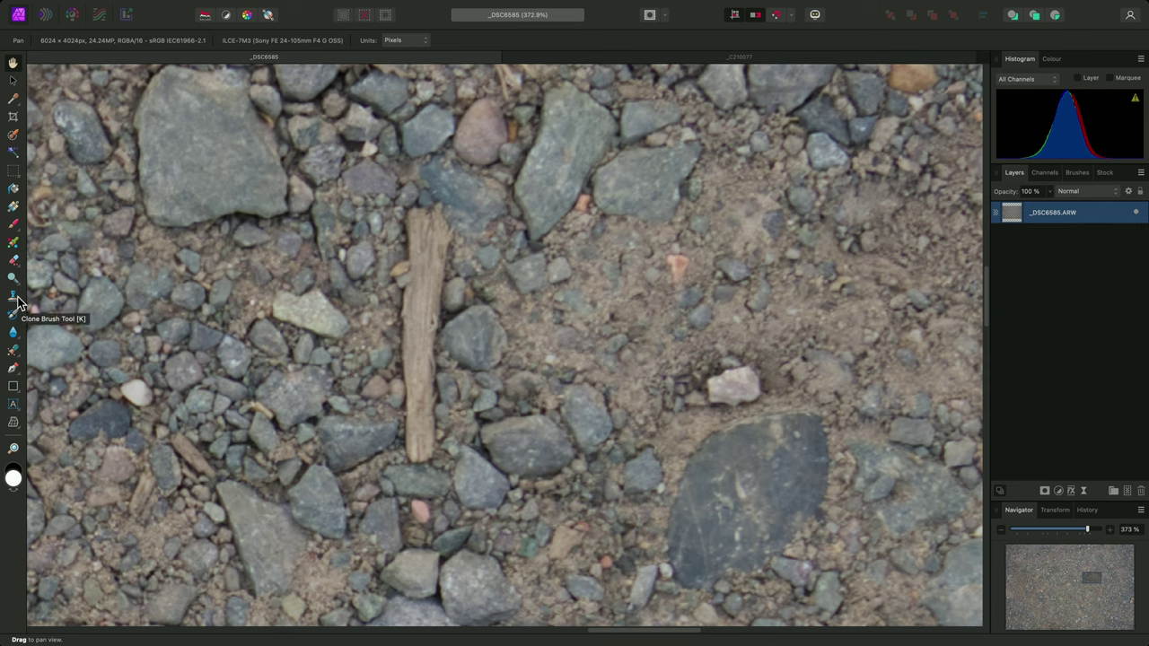
Trial-clone sampled ground over the stick with a 39.3 px Clone Brush, then undo it
key("k")
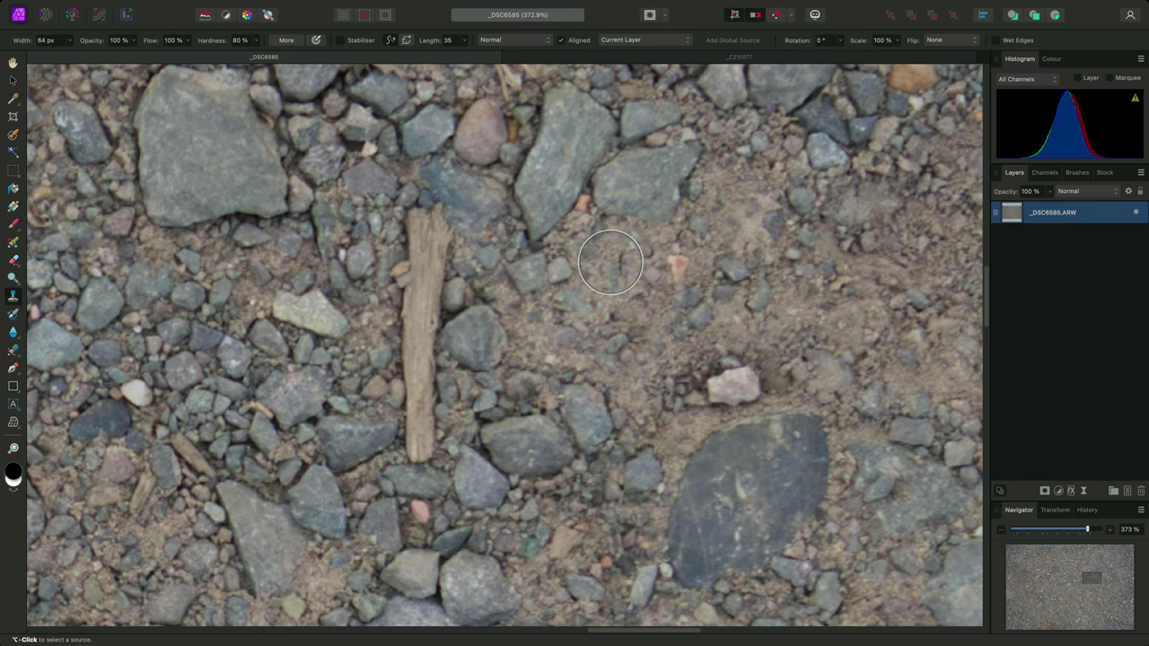
key("alt")
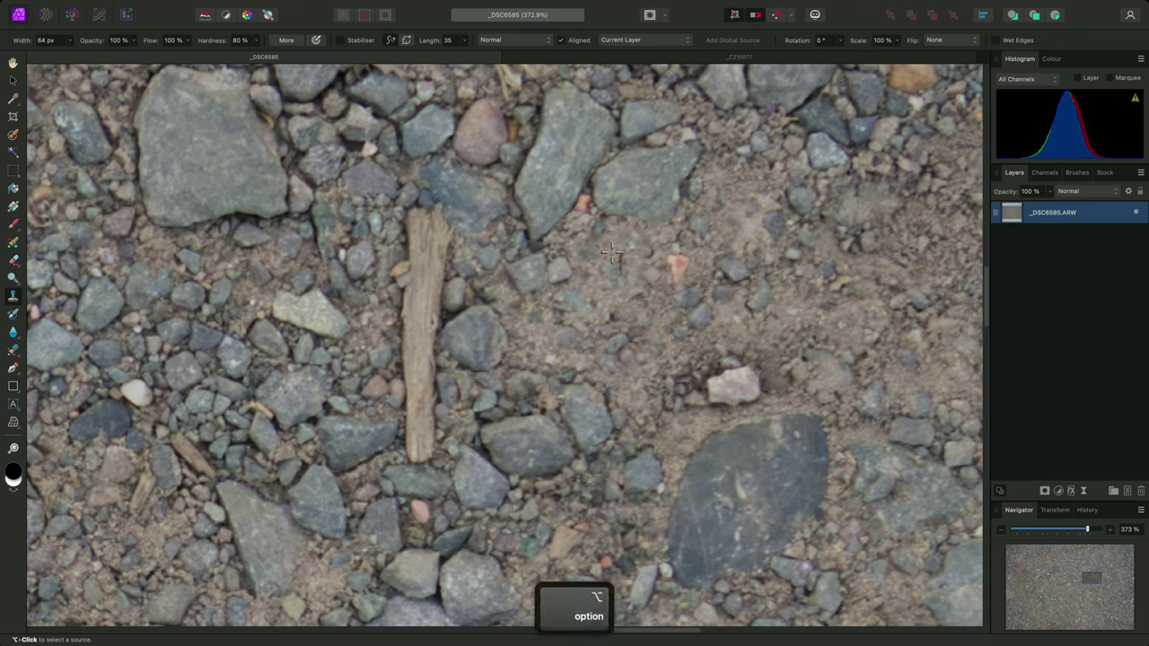
left_click(611, 253, "alt")
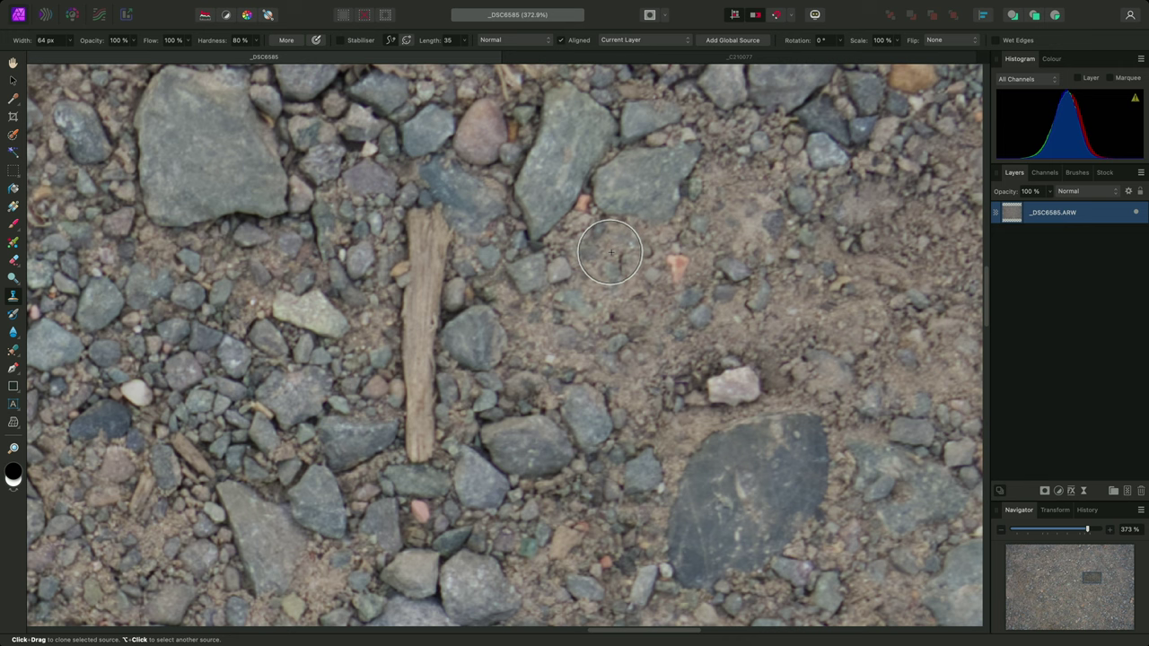
left_click(439, 224)
key("[")
mouse_move(439, 224)
left_mouse_down()
mouse_move(408, 274)
mouse_move(422, 283)
mouse_move(420, 447)
left_mouse_up()
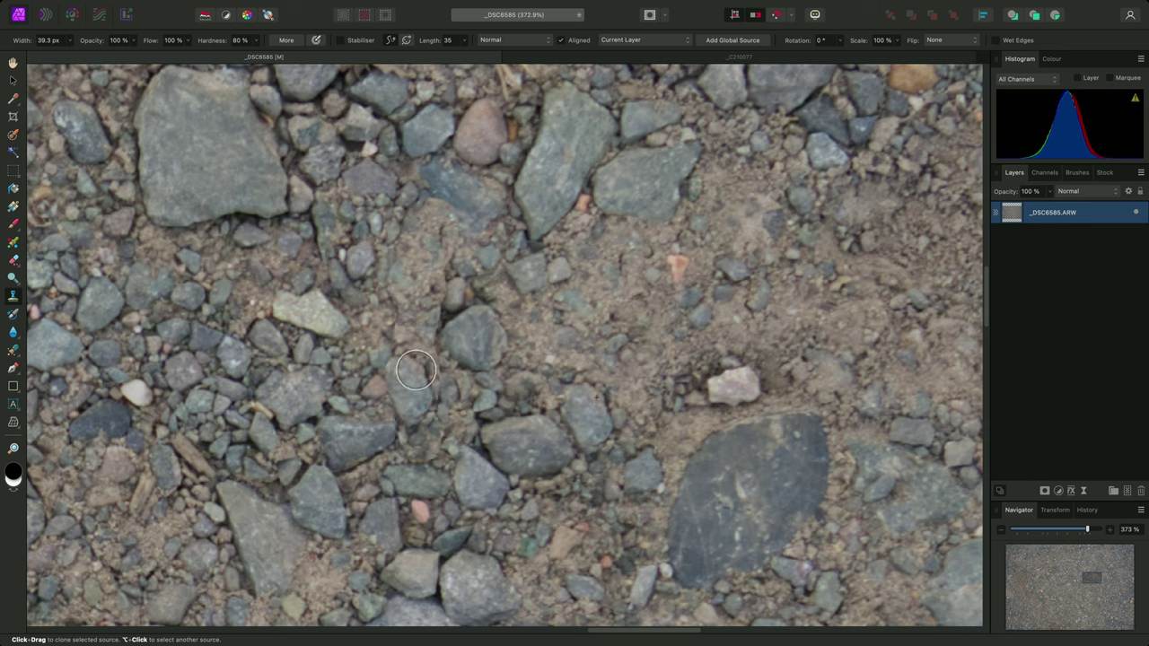
left_click(426, 284)
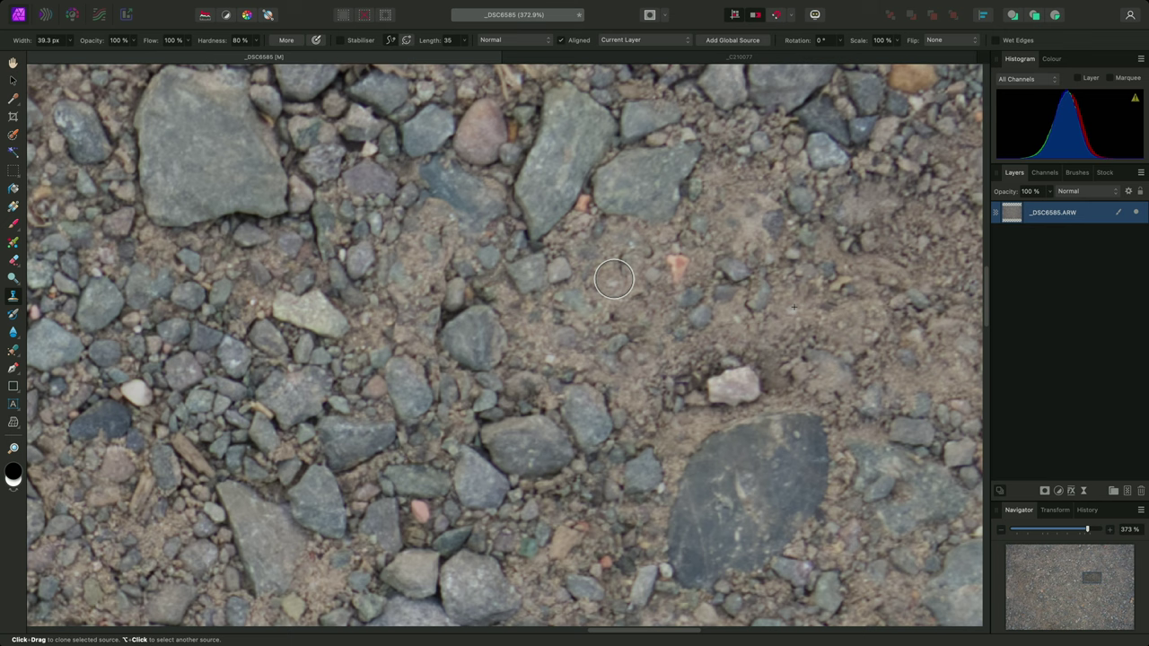
key("super+z")
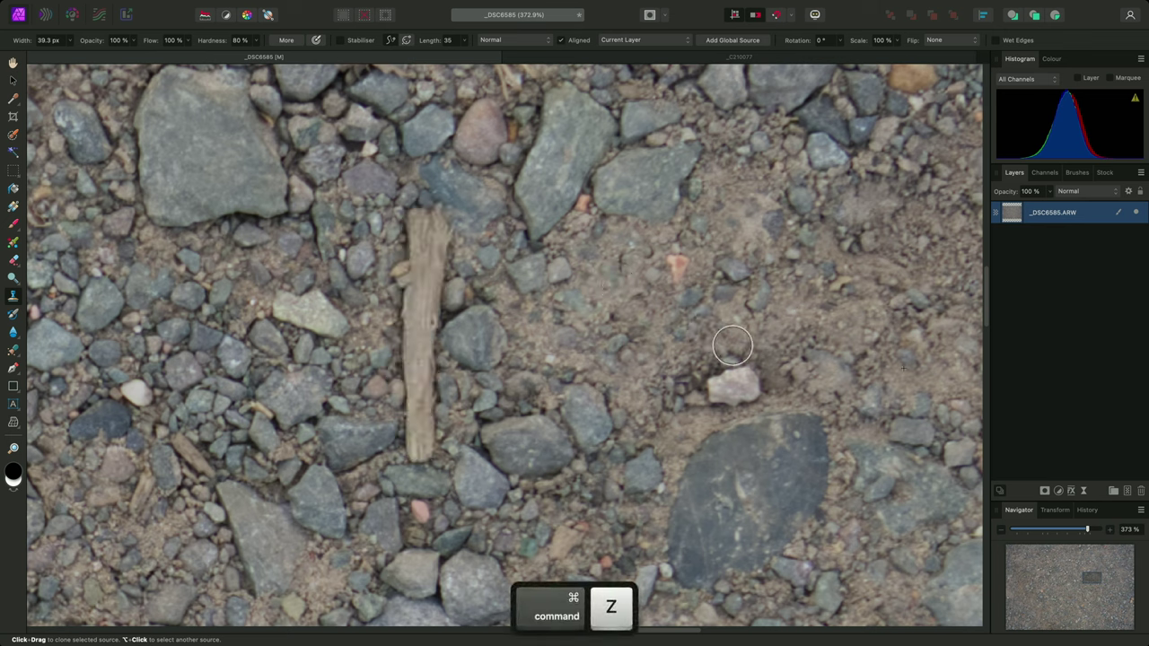
Add a new Pixel layer and set clone sampling to Current Layer & Below
left_click(1127, 491)
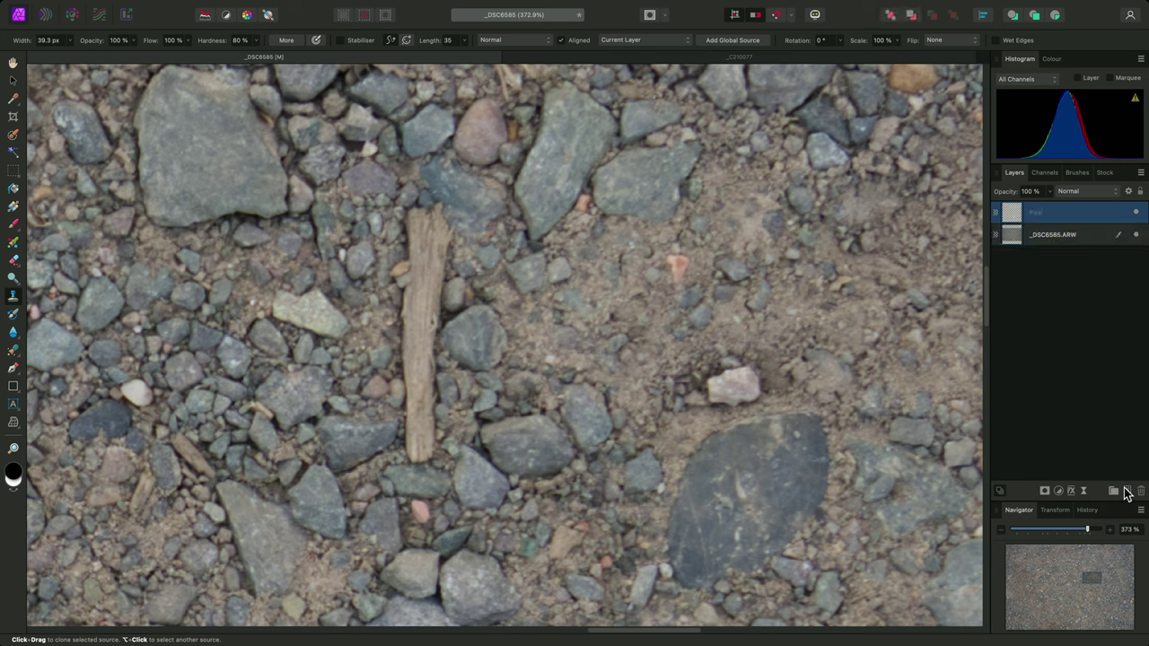
left_click(667, 41)
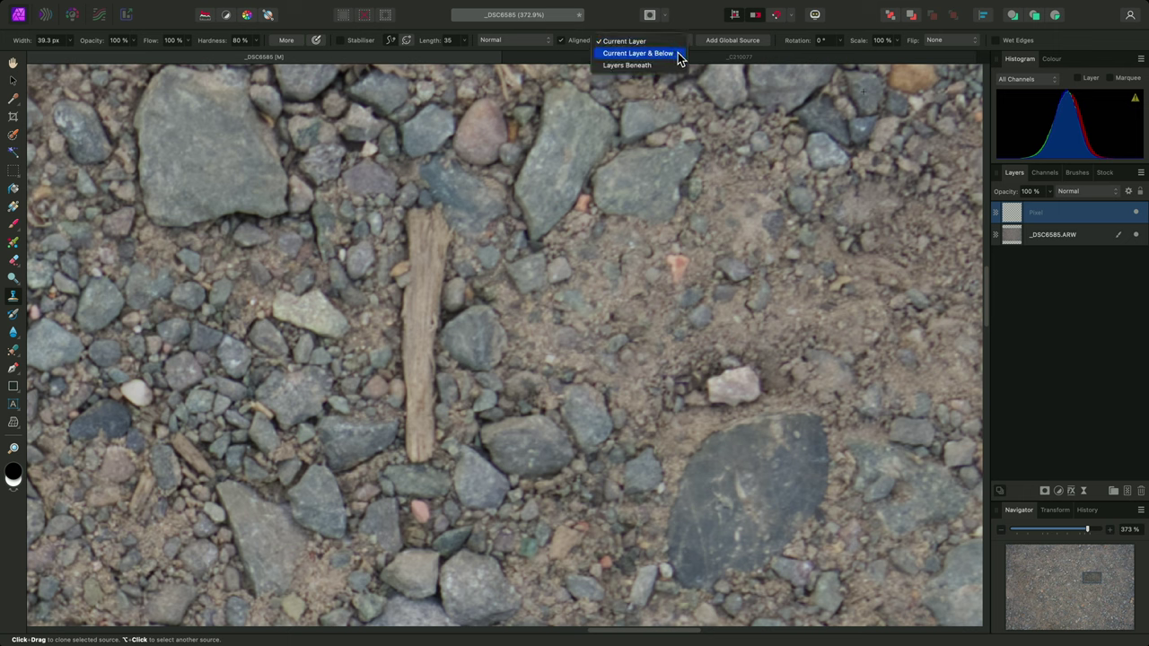
left_click(678, 52)
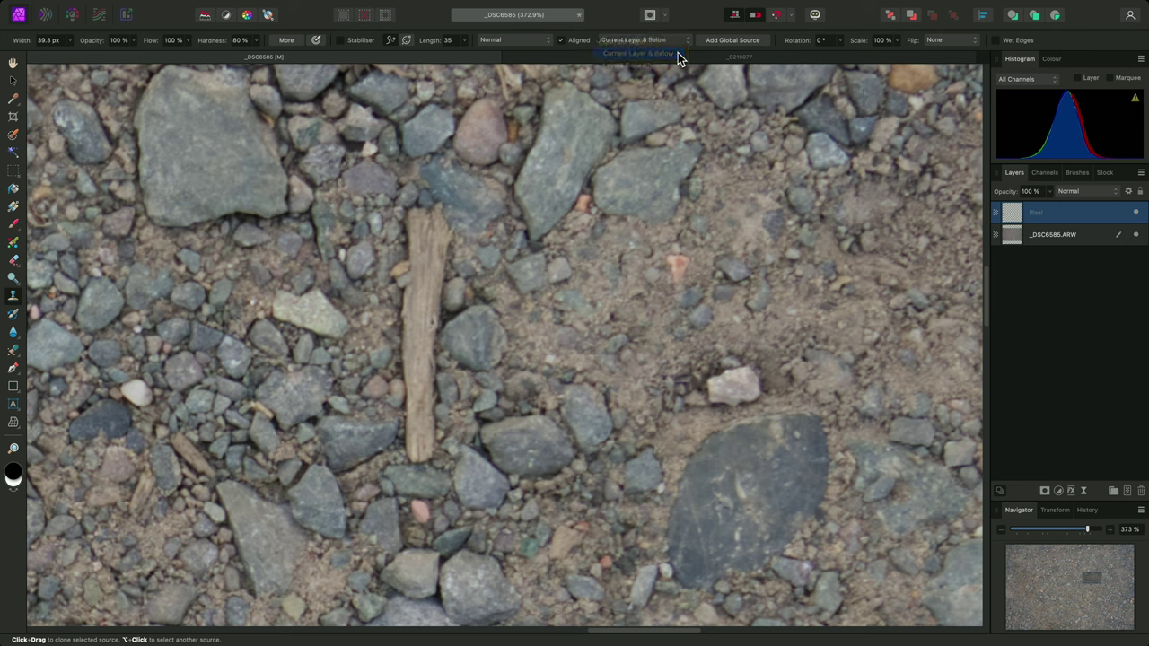
Clone clean gravel over the stick on the Pixel layer, then hide the layer to compare
key("alt")
left_click(616, 249, "alt")
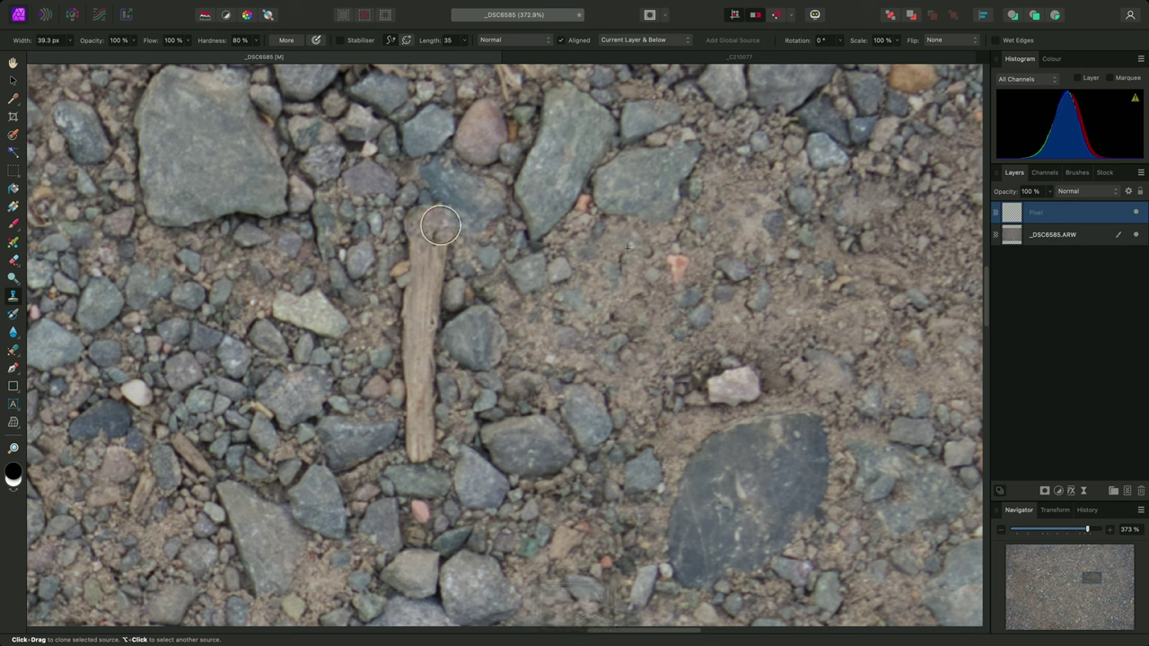
mouse_move(430, 238)
left_mouse_down()
mouse_move(406, 308)
mouse_move(419, 448)
mouse_move(412, 370)
left_mouse_up()
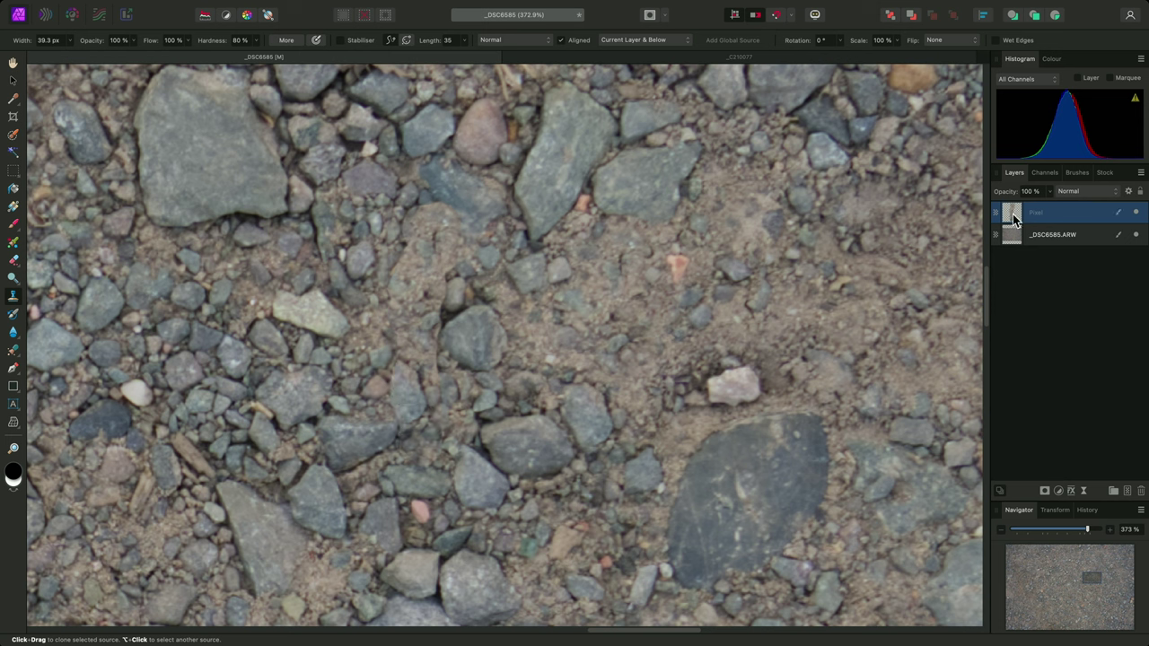
left_click(1136, 213)
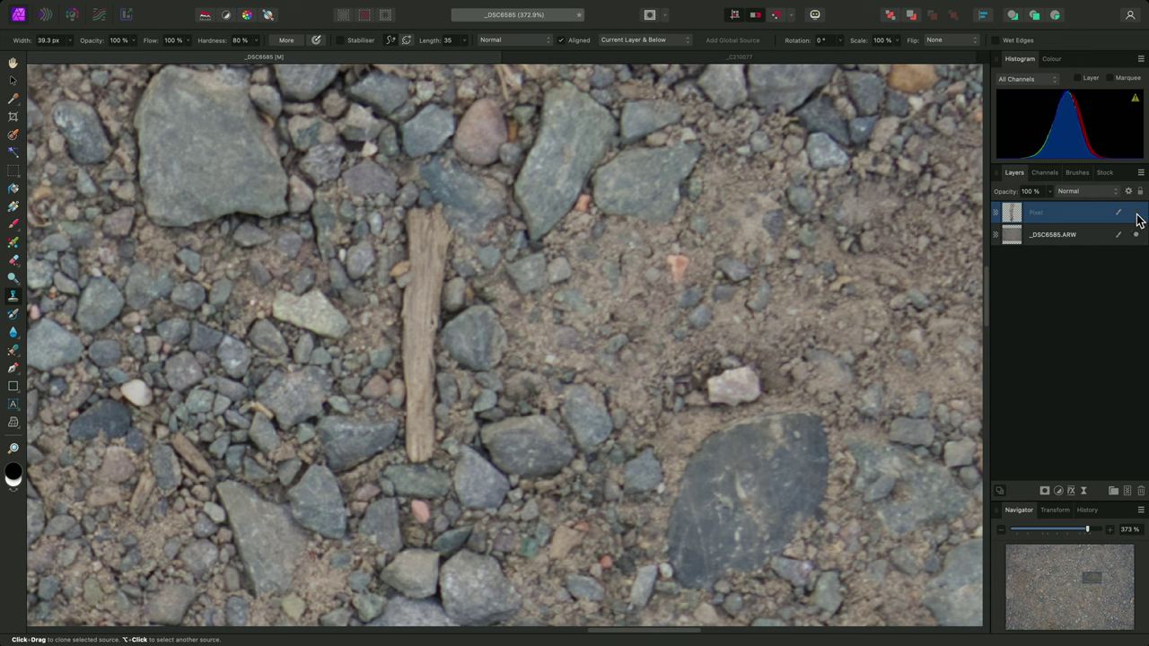
Show the Pixel layer again and pick new clone sources with an 18.7 px brush
left_click(1136, 214)
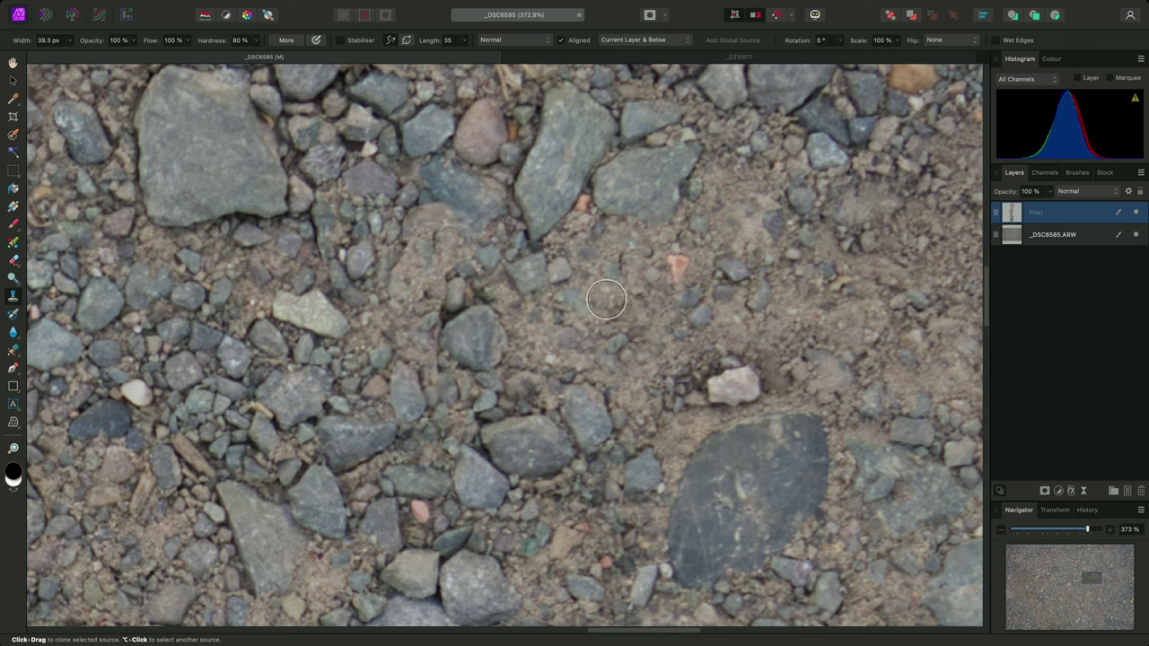
left_click(548, 332, "alt")
key("[")
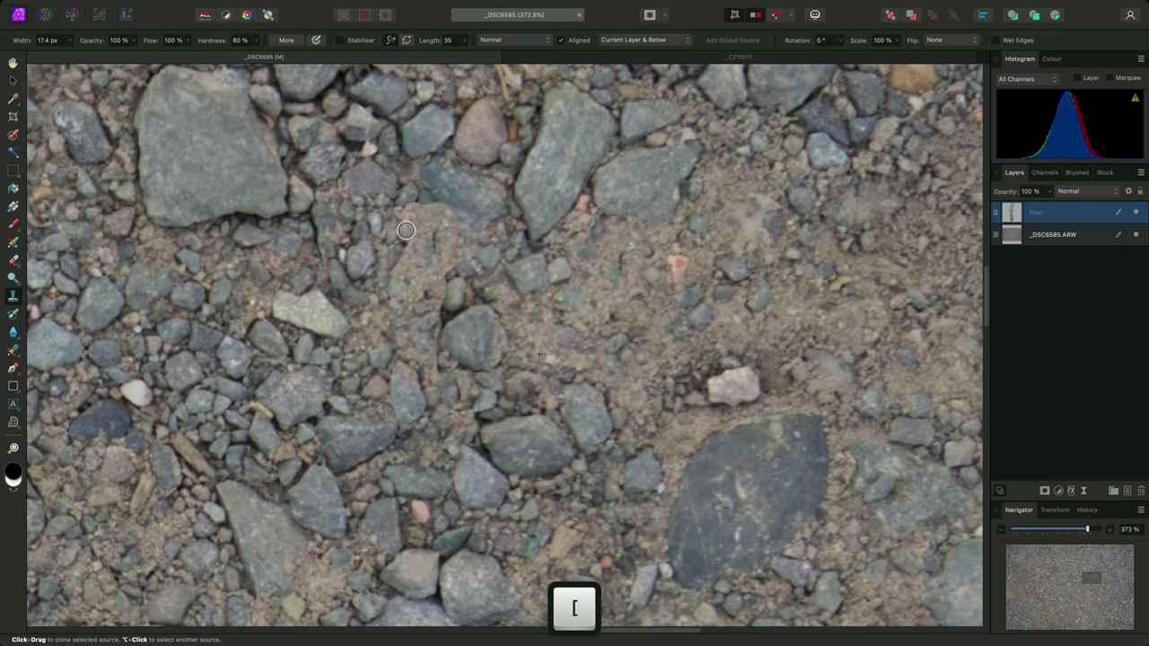
key("]")
key("]")
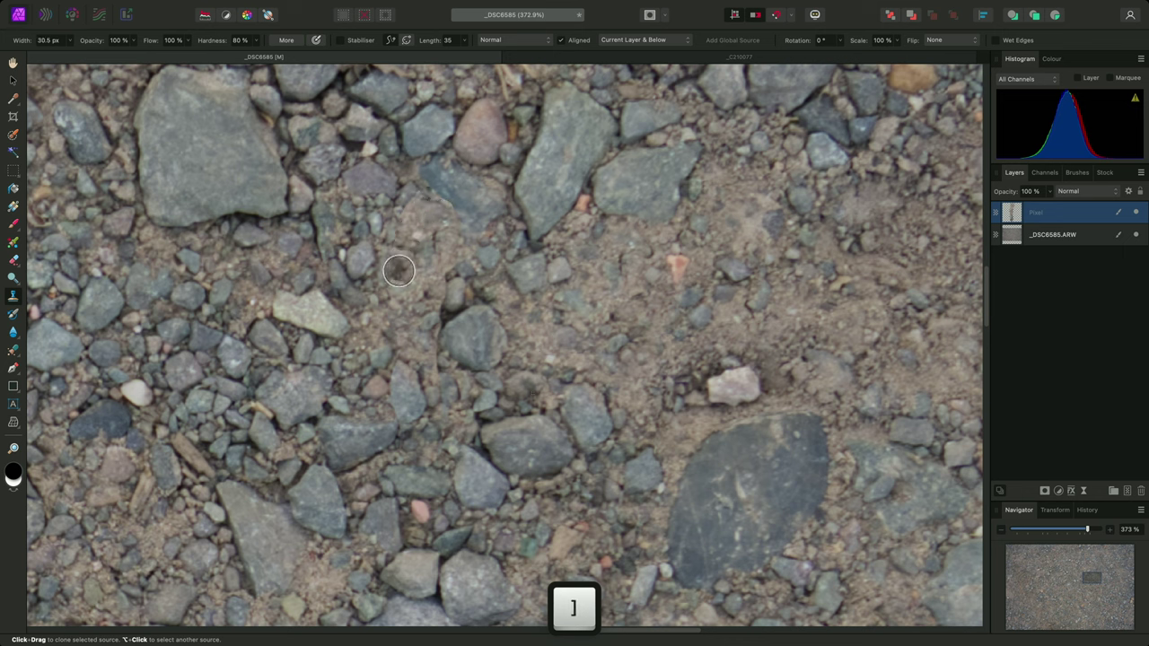
left_click(330, 225, "alt")
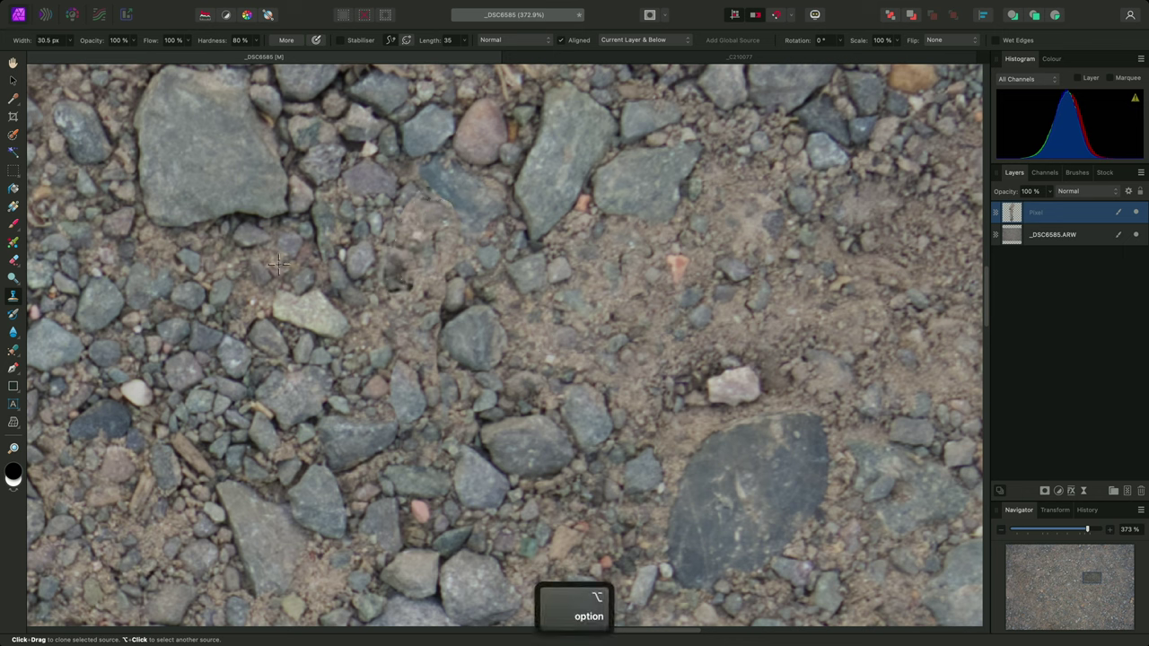
key("[")
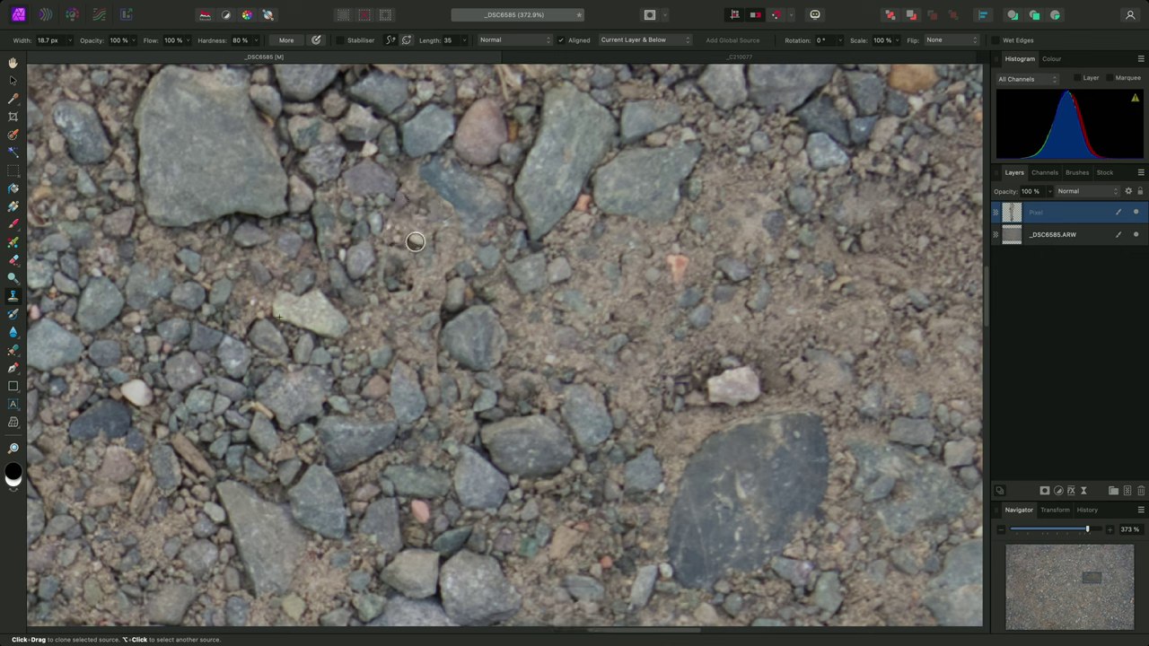
Set brush hardness to 0%, enlarge the brush to 28.5 px and set a new source
left_click(256, 40)
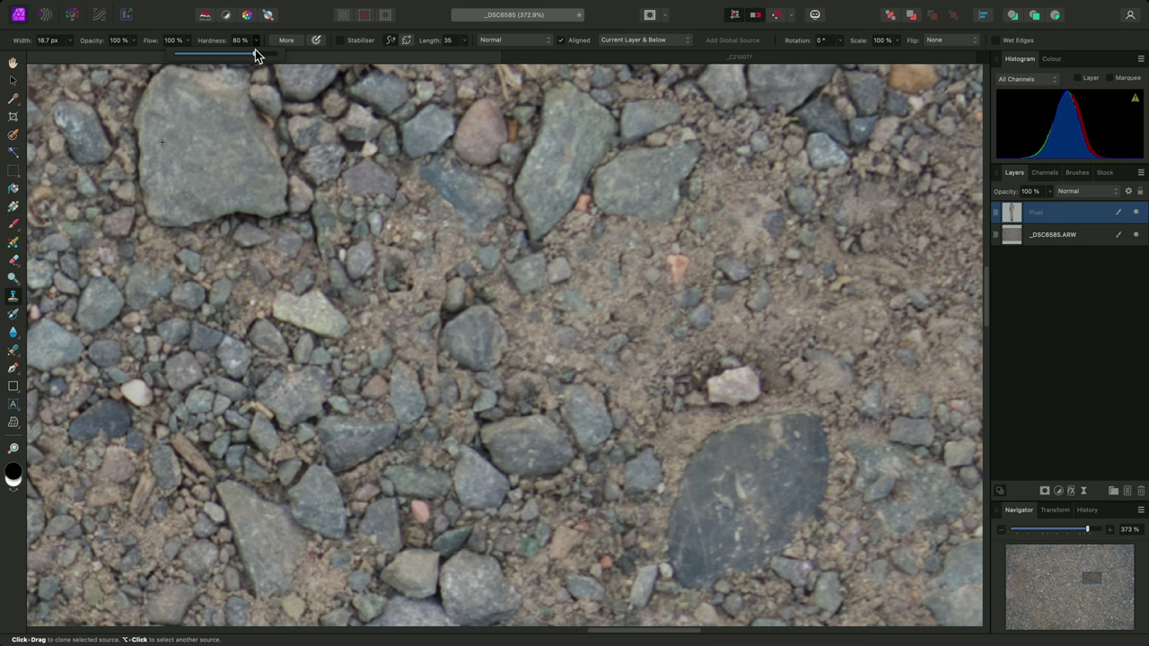
left_click_drag(257, 54, 176, 55)
key("alt")
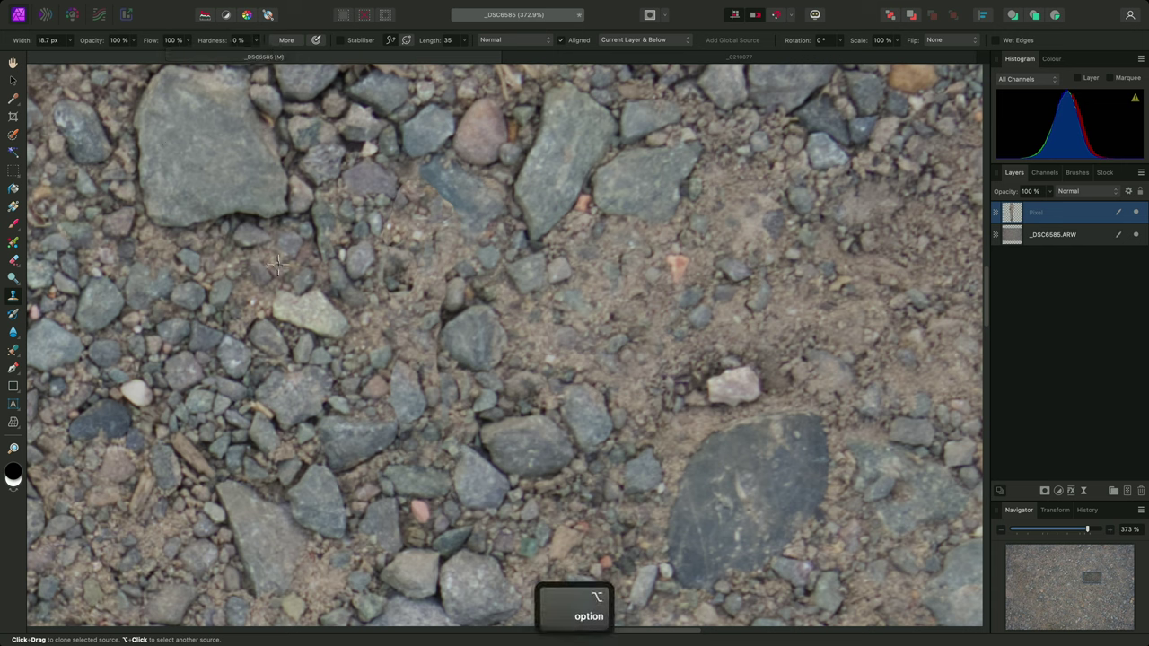
key("bracketright")
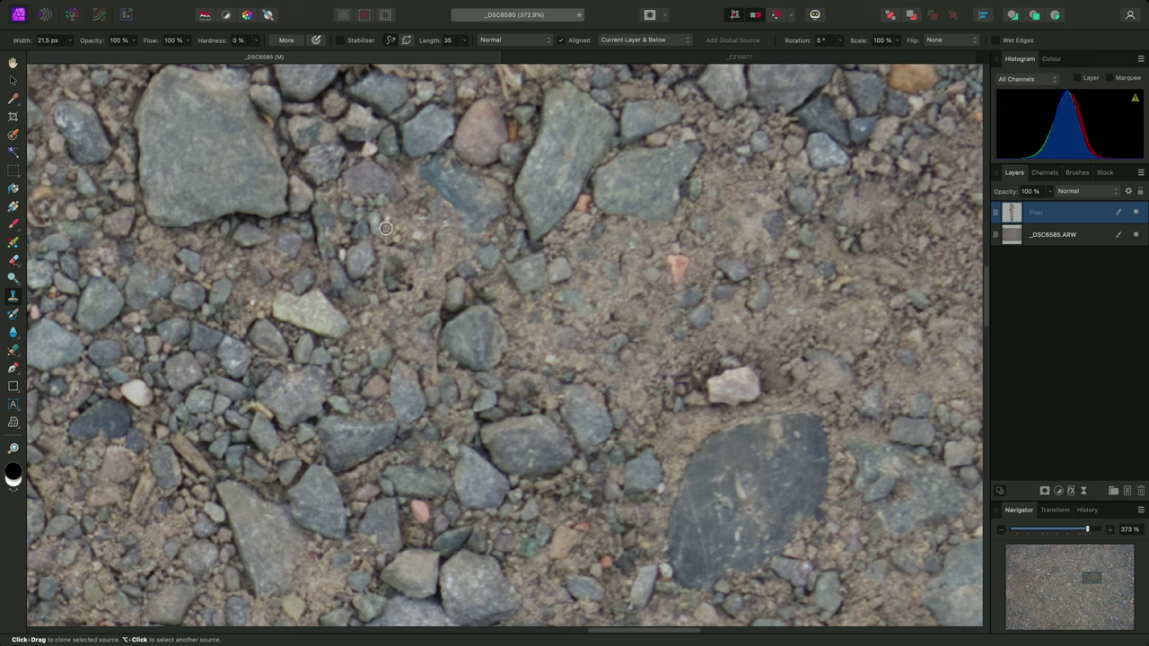
key("alt")
left_click(599, 288, "alt")
key("bracketright")
key("bracketright")
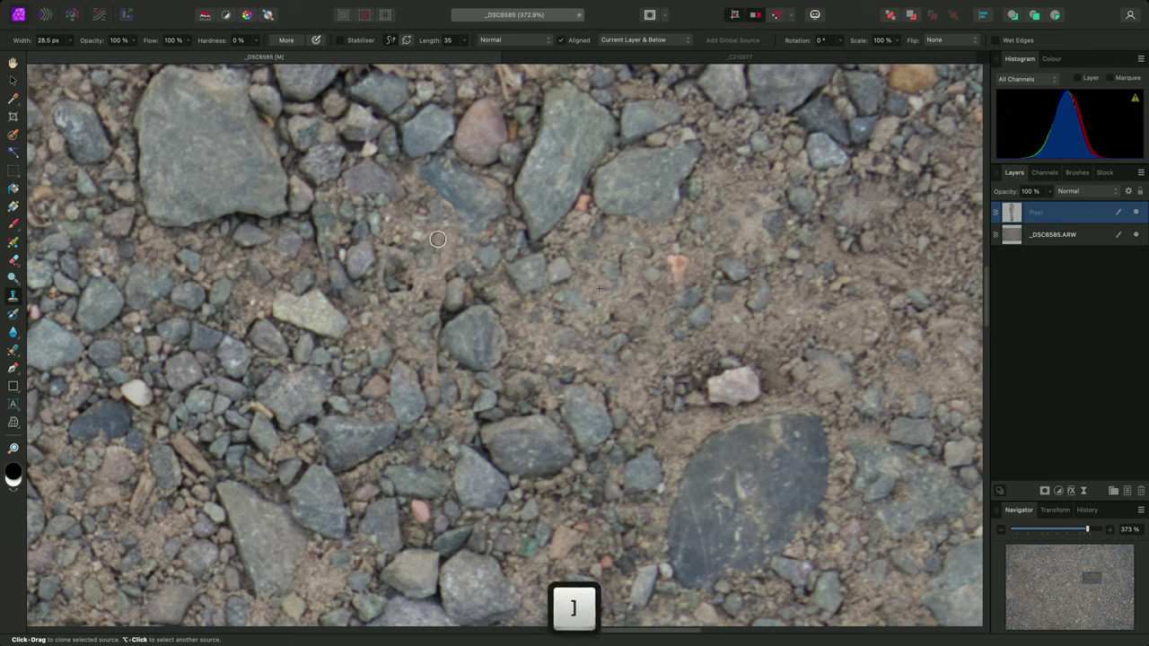
Resample gravel and paint over the stone patch, ending with a 26.6 px brush
left_click(499, 340, "alt")
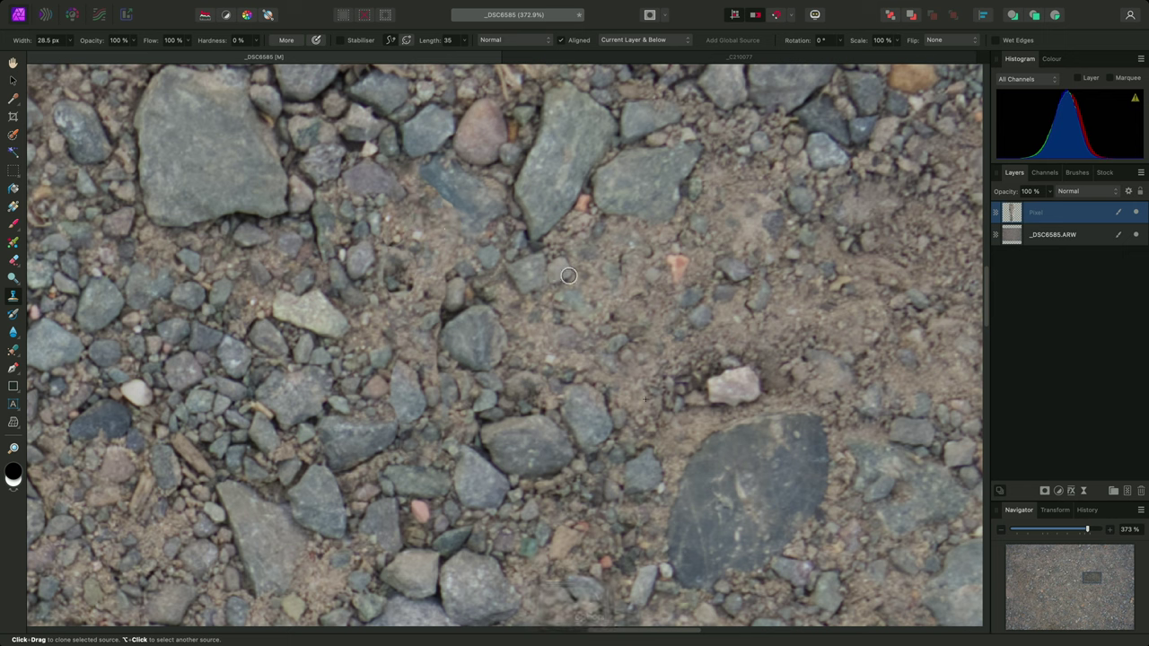
left_click(603, 277, "alt")
mouse_move(436, 192)
left_mouse_down()
mouse_move(422, 184)
mouse_move(455, 216)
mouse_move(457, 244)
left_mouse_up()
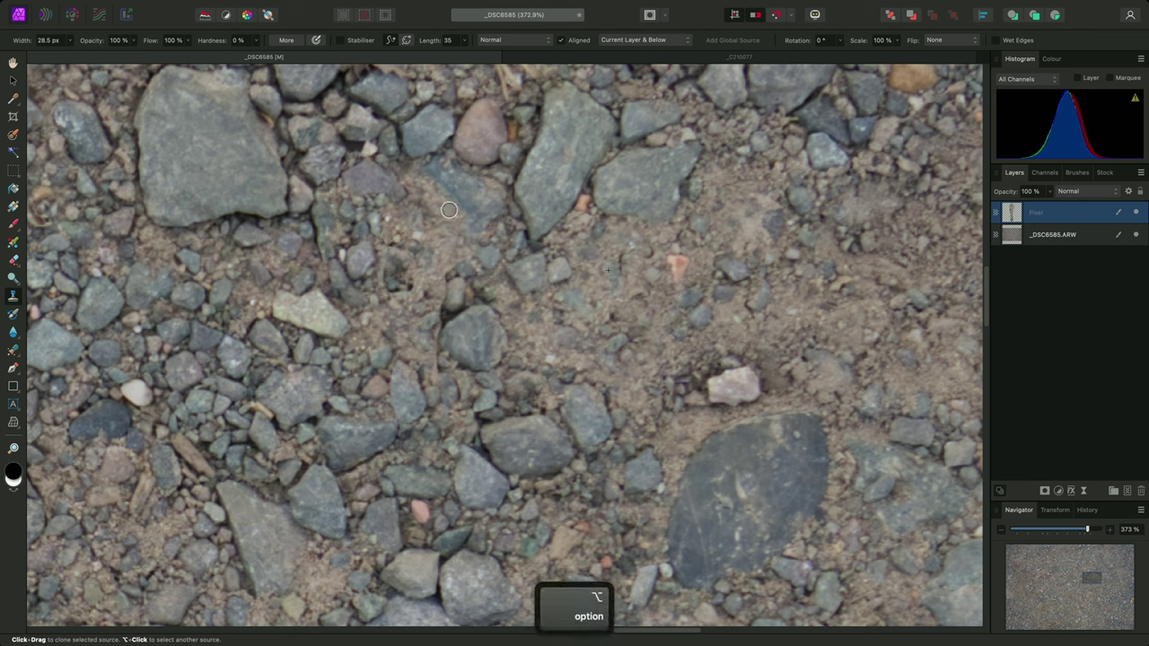
key("bracketright")
key("alt")
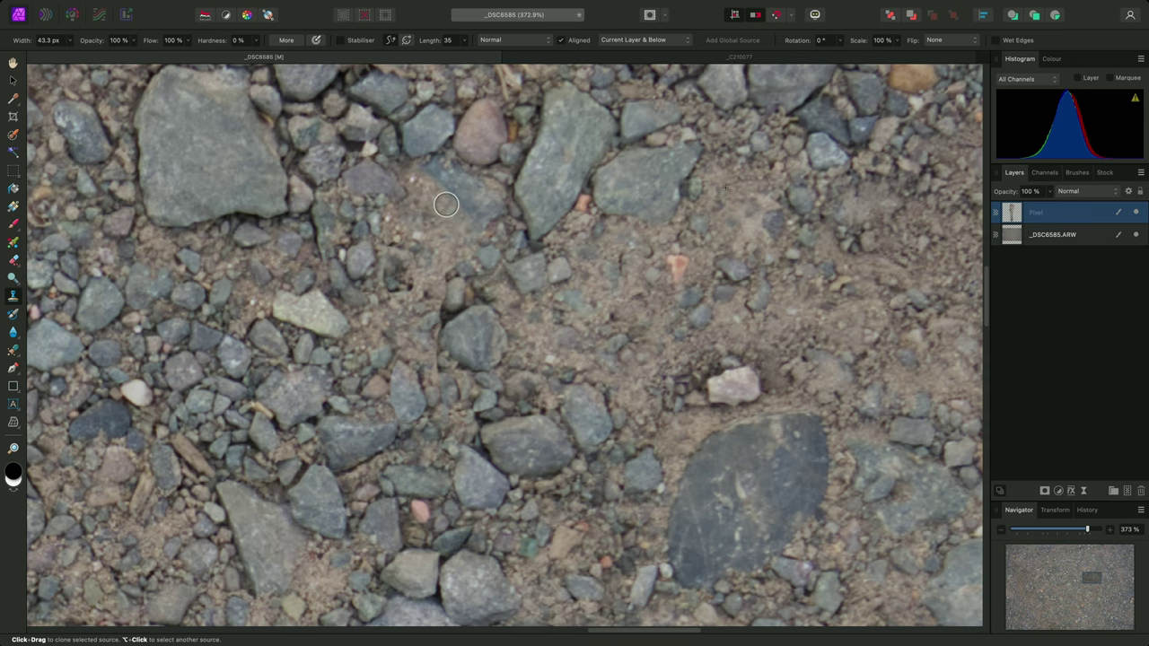
scroll(428, 288, "up", 3)
key("bracketleft")
key("bracketleft")
key("bracketleft")
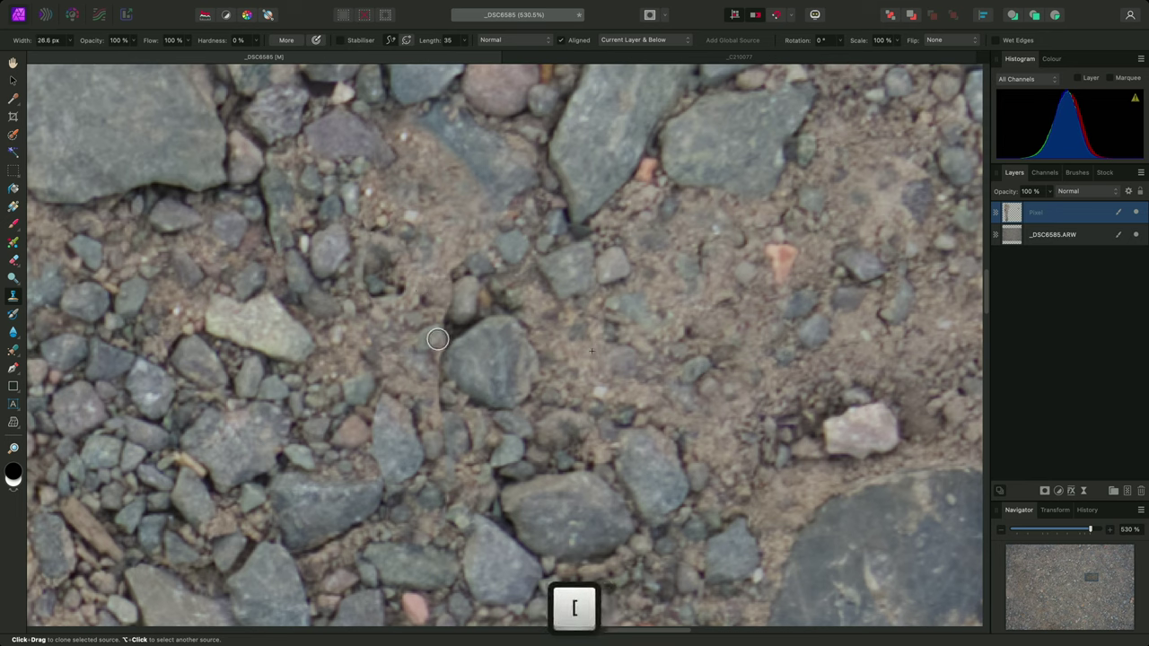
key("alt")
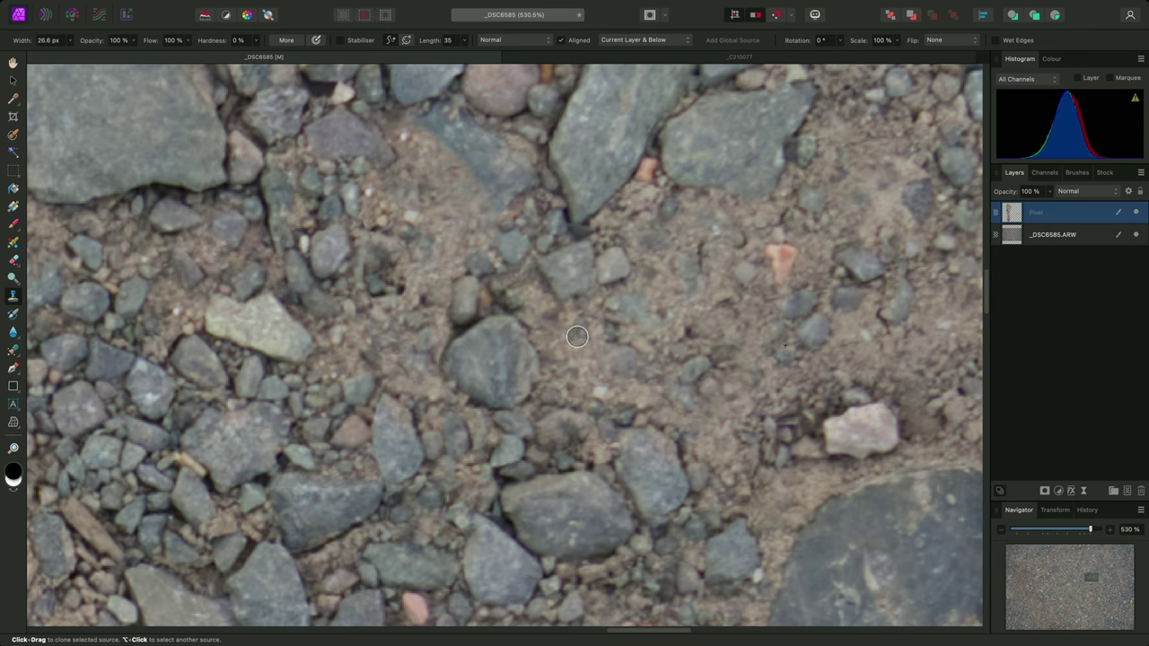
Set the clone source to 26° rotation, 60% scale and horizontal flip
scroll(577, 333, "down", 3)
scroll(547, 454, "up", 3)
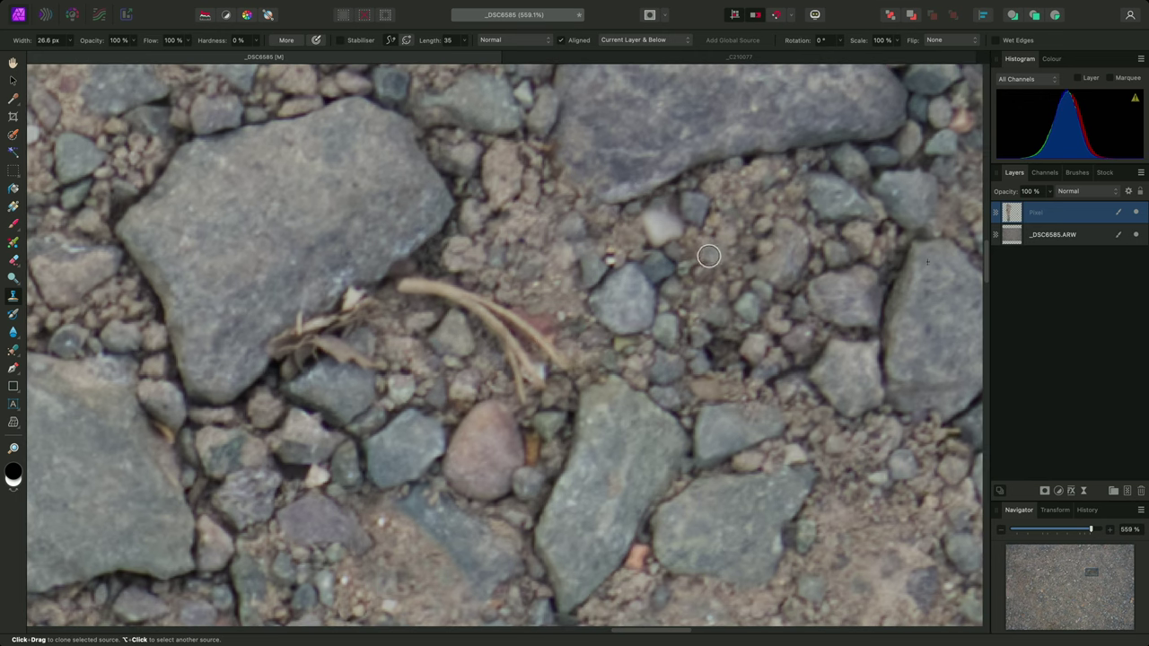
left_click(839, 42)
left_click_drag(849, 56, 890, 52)
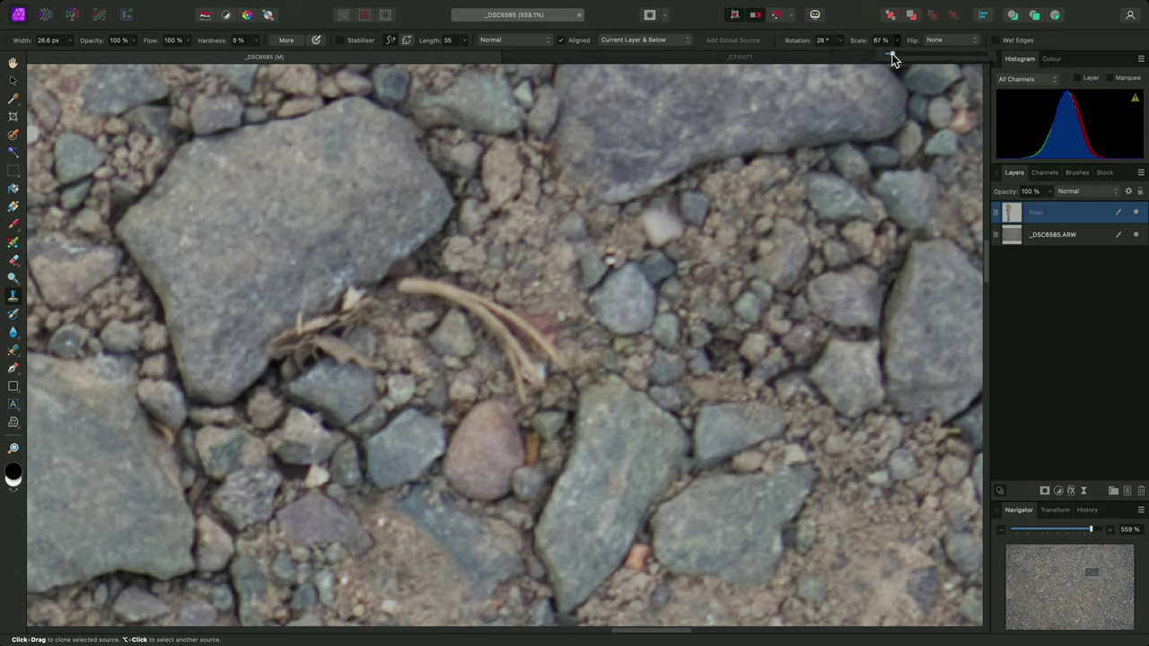
left_click(955, 41)
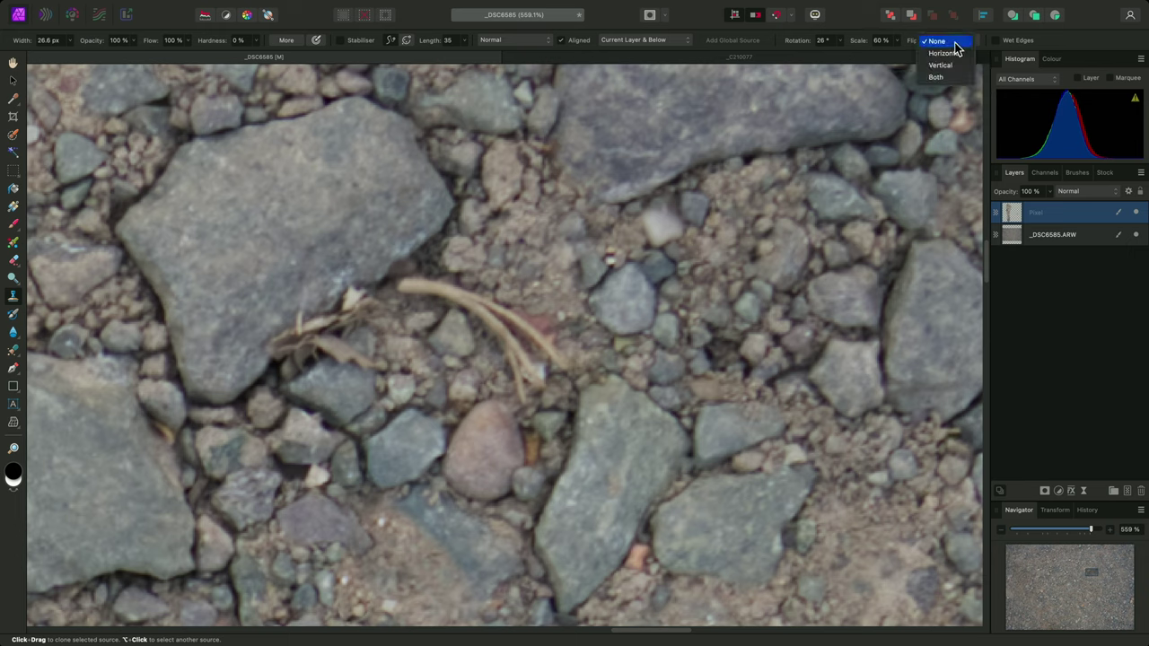
left_click(944, 53)
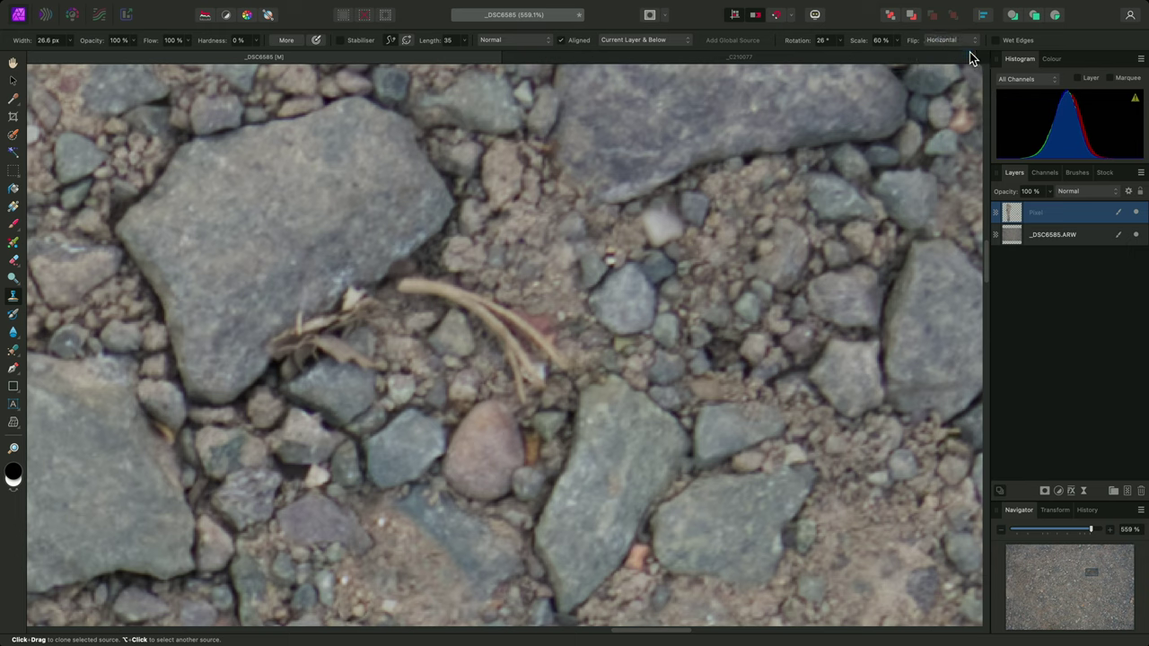
Sample gravel and paint over the dry twigs with an enlarged 53.5 px brush
key("alt")
left_click(658, 258, "alt")
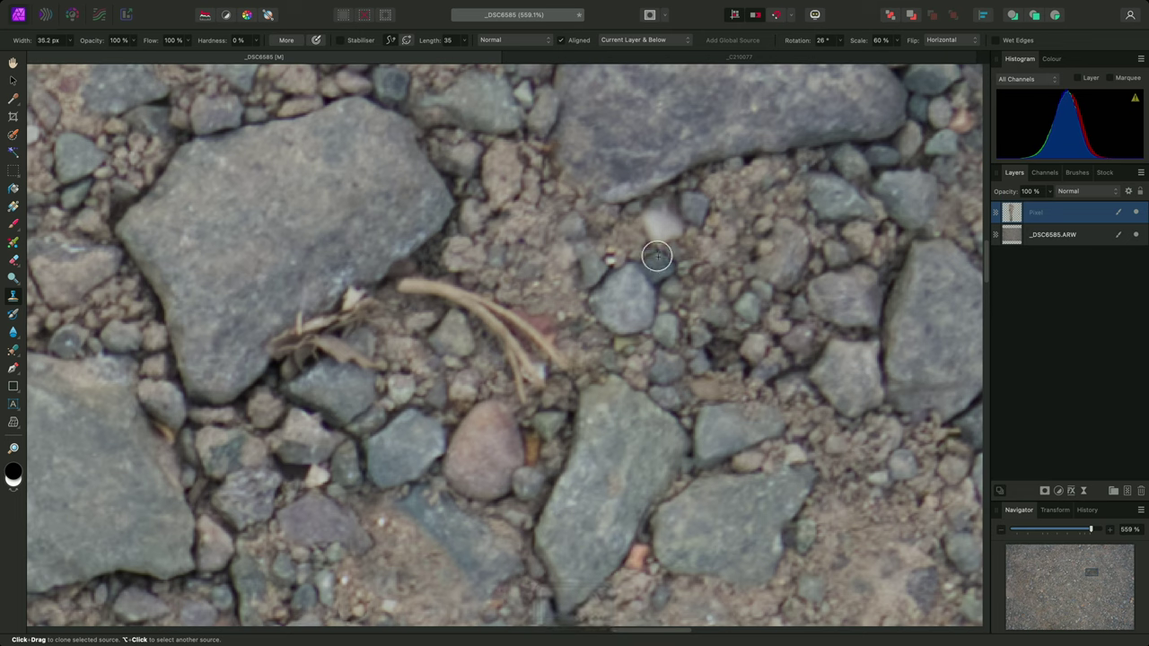
key("bracketright")
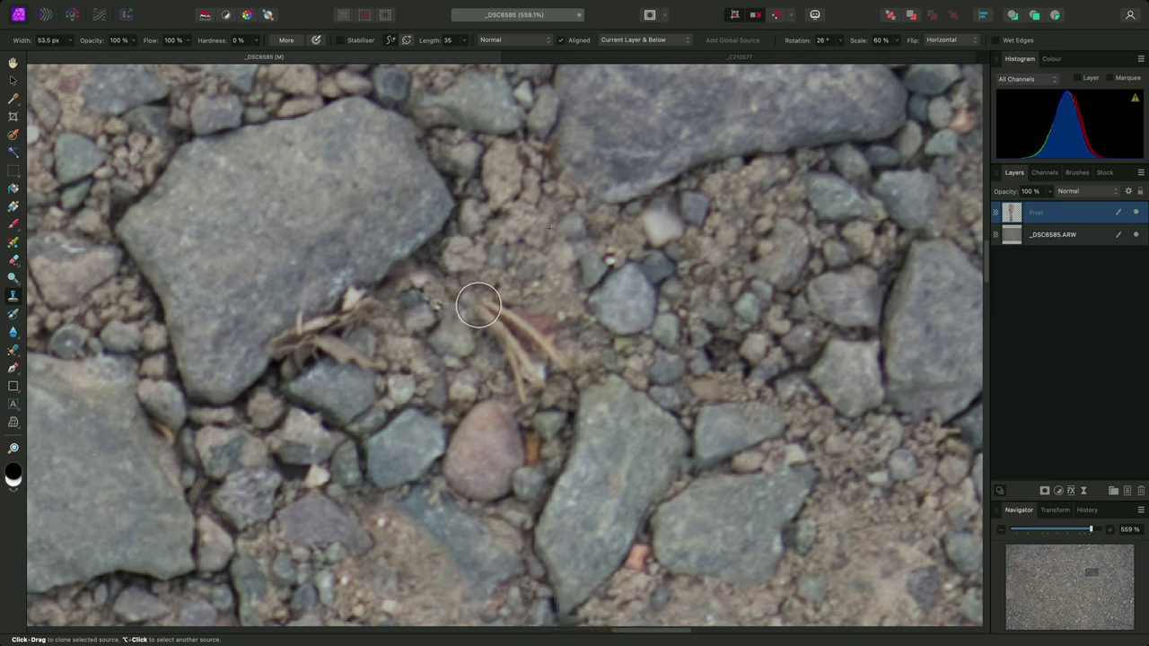
mouse_move(478, 306)
left_mouse_down()
mouse_move(509, 320)
mouse_move(562, 313)
mouse_move(540, 336)
mouse_move(548, 366)
mouse_move(421, 292)
mouse_move(457, 256)
mouse_move(441, 260)
mouse_move(408, 310)
left_mouse_up()
key("alt")
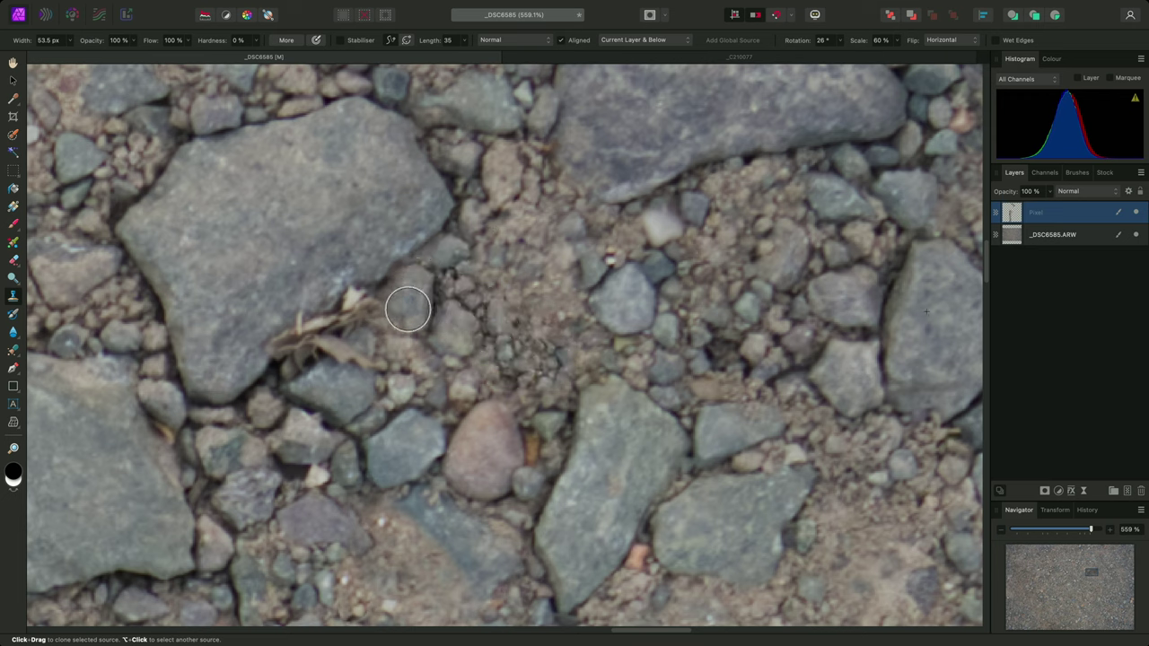
Rotate the clone source to 96° and paint stone texture over the gravel patch
key("Right")
key("Right")
key("Right")
key("Right")
key("Right")
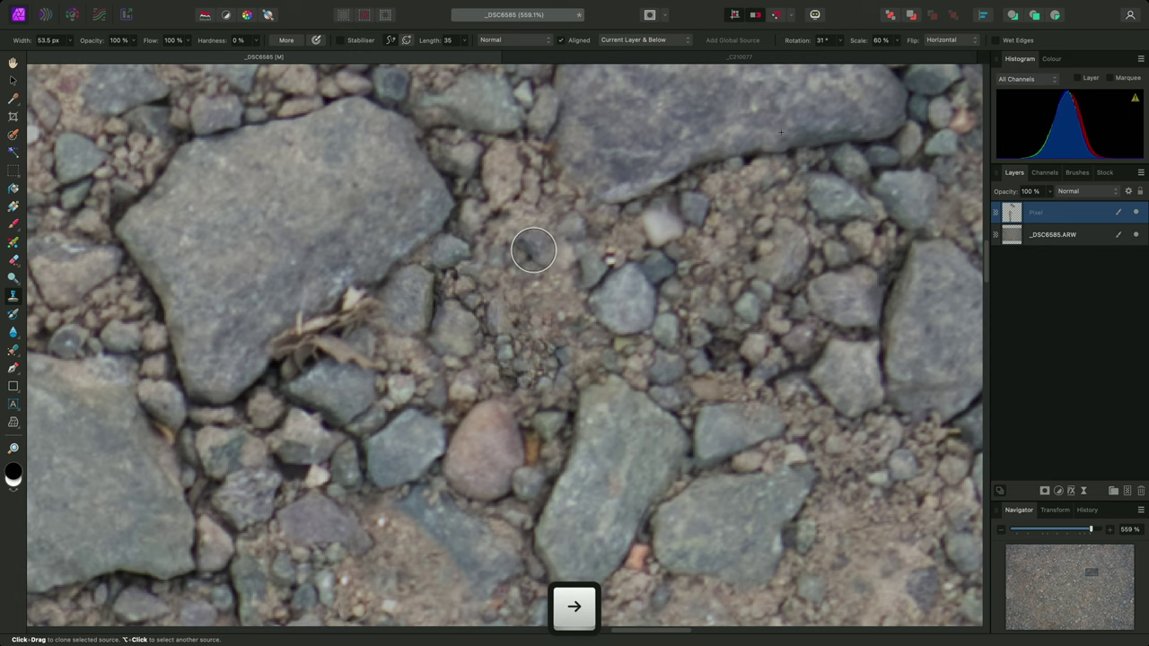
key("Right")
key("Right")
key("Right")
key("Right")
key("Right")
key("Right")
key("Right")
key("Right")
key("Right")
key("Right")
key("Right")
key("Right")
key("Right")
key("Right")
key("Right")
key("Right")
key("Right")
key("Right")
key("Right")
key("Right")
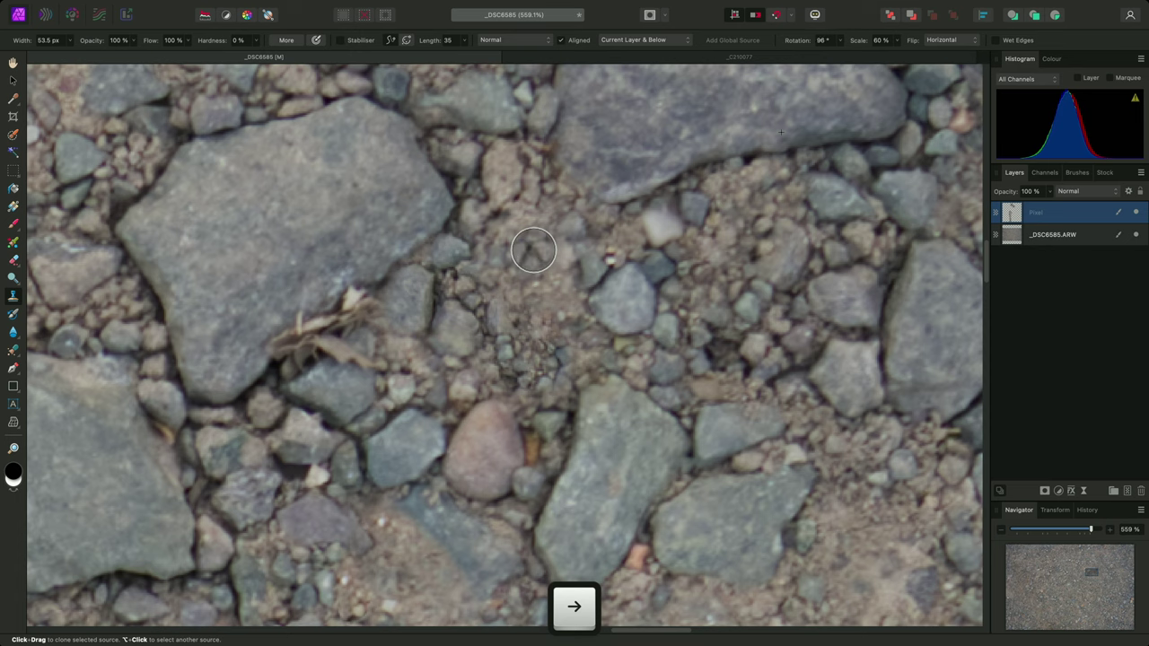
left_click(757, 273, "alt")
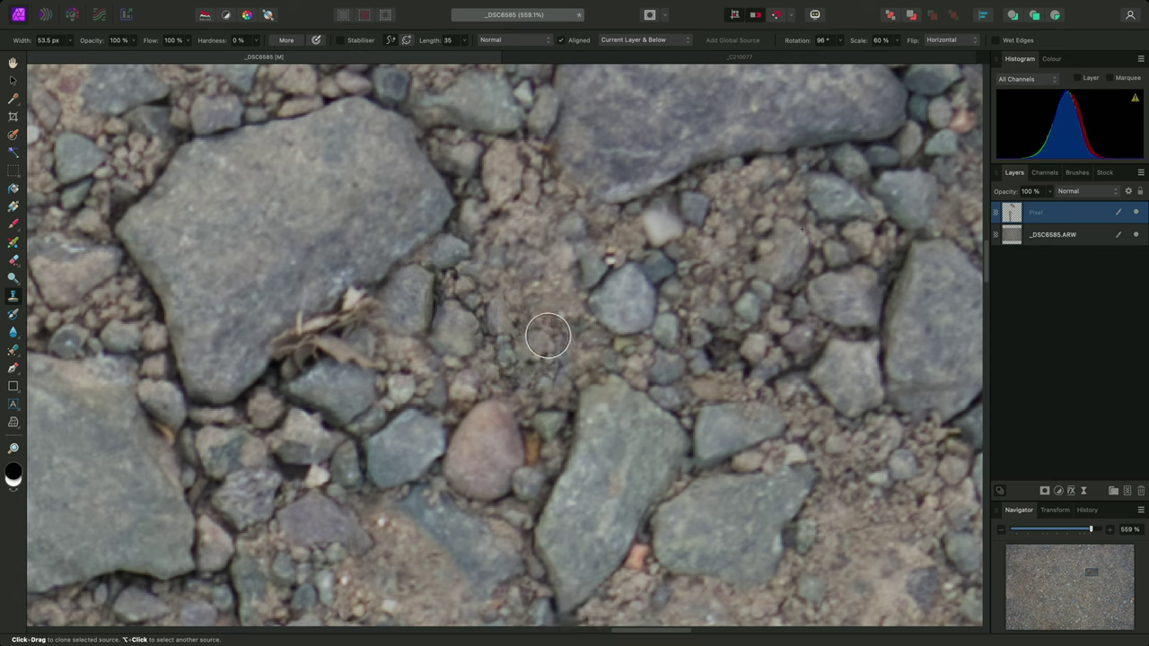
mouse_move(514, 320)
left_mouse_down()
mouse_move(463, 288)
mouse_move(475, 282)
mouse_move(446, 284)
mouse_move(518, 352)
mouse_move(477, 379)
mouse_move(549, 363)
mouse_move(585, 338)
left_mouse_up()
Set clone scale to 84% with vertical flip, pick new gravel sources and shrink the brush
left_click_drag(895, 41, 899, 55)
left_click(950, 40)
left_click(947, 55)
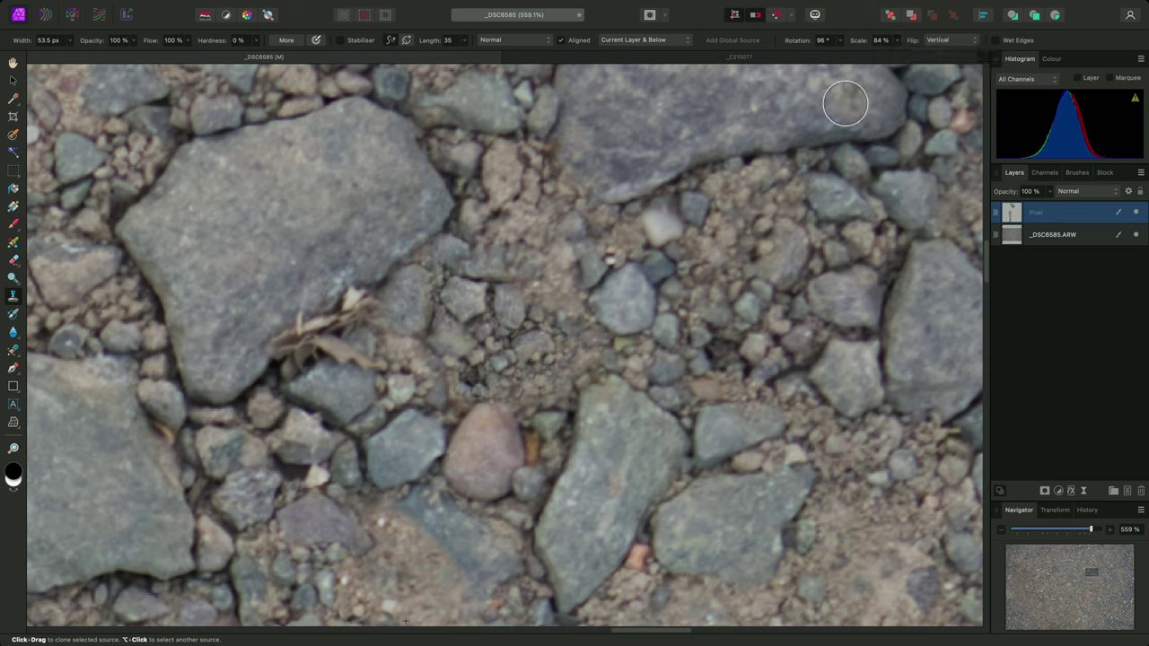
left_click(538, 346, "alt")
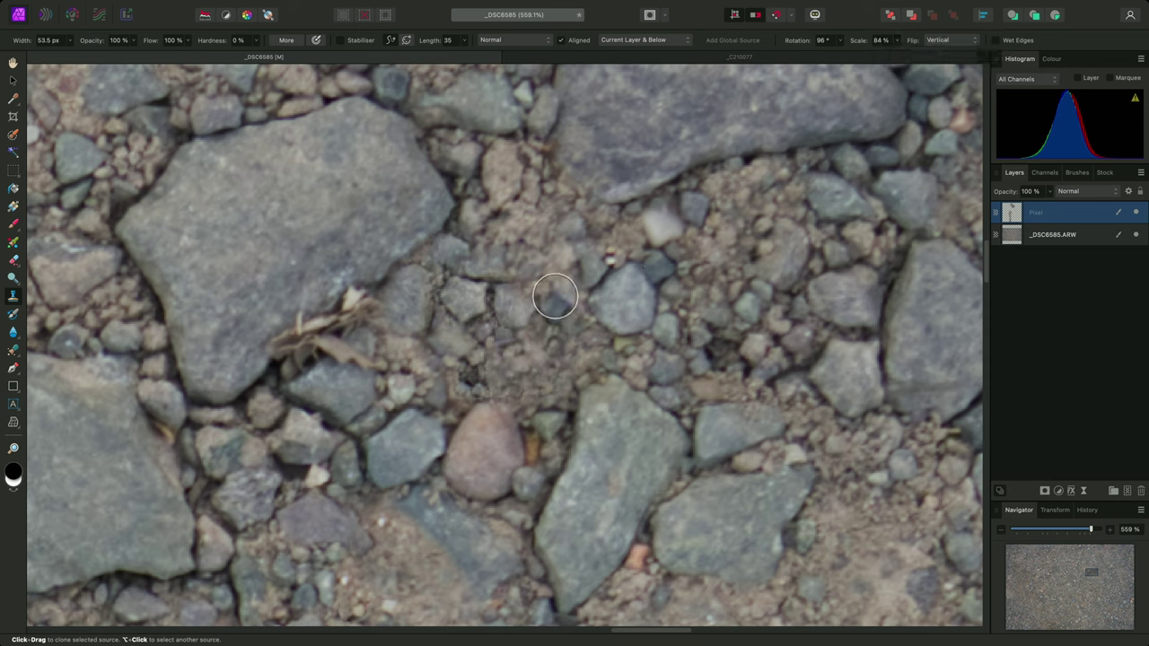
left_click(607, 280, "alt")
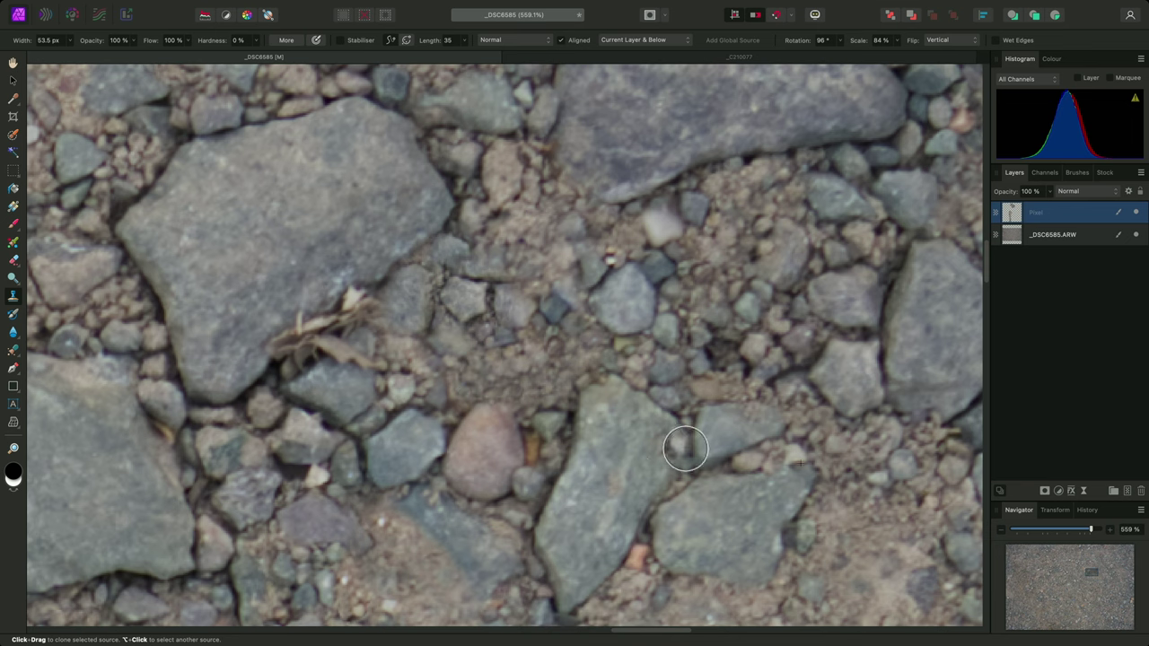
left_click(531, 390, "alt")
key("bracketleft")
key("bracketleft")
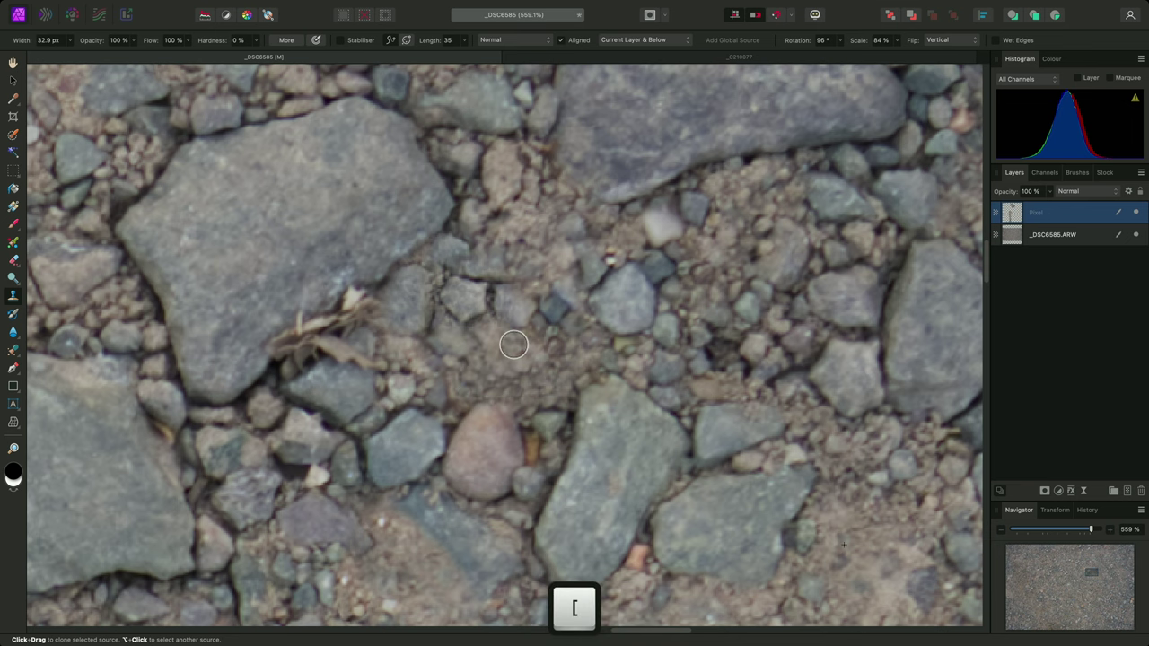
key("space")
scroll(528, 404, "down", 5)
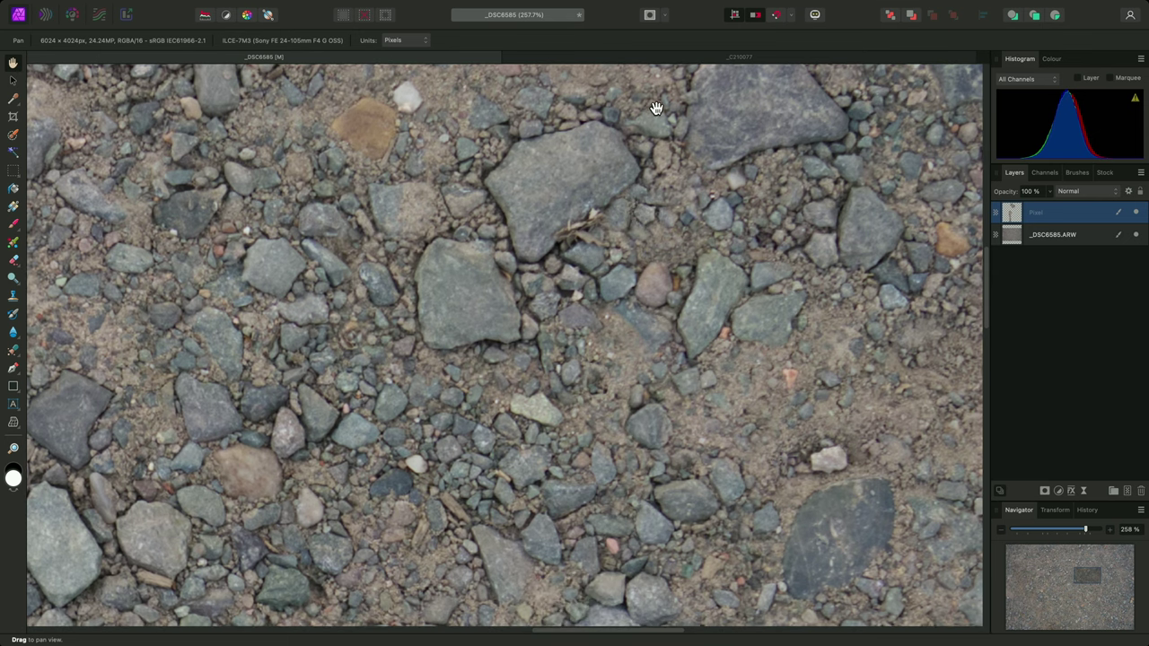
Switch to the _C210077 portrait, select High Frequency, and set the Clone Brush to sample Current Layer only
left_click(649, 60)
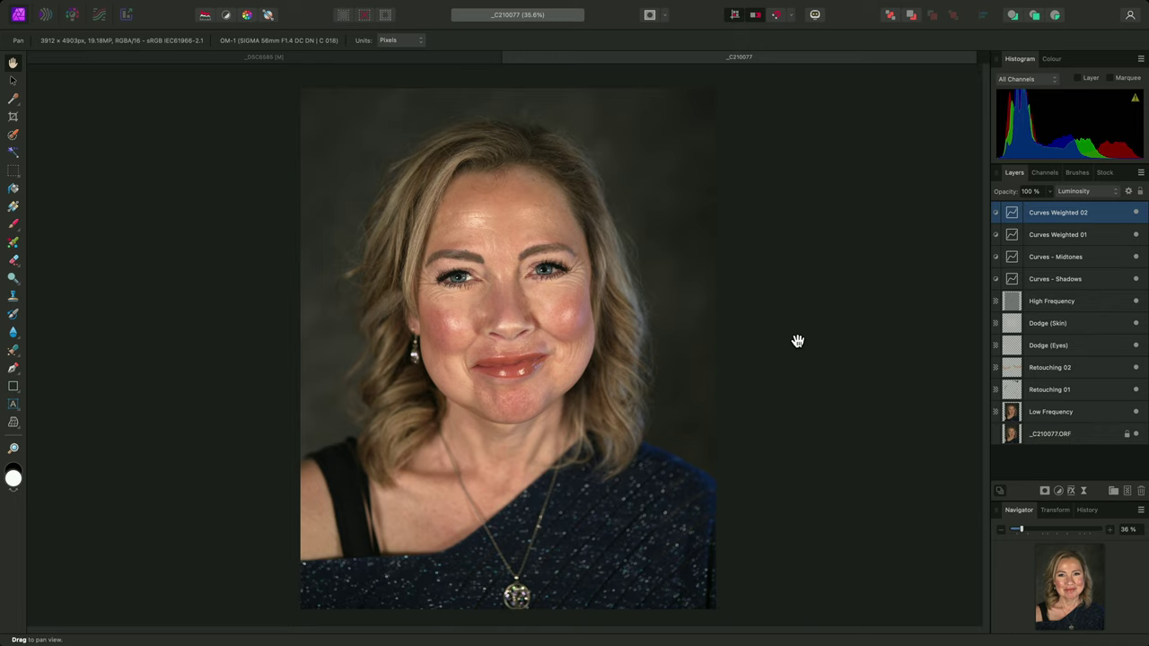
left_click(1075, 305)
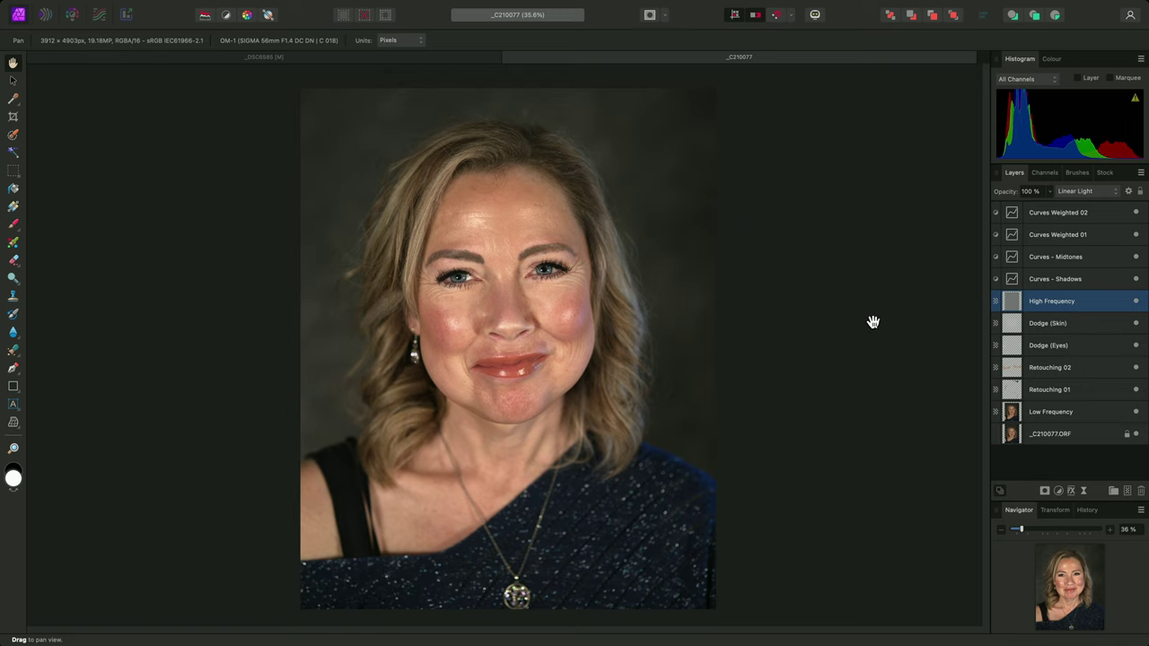
key("k")
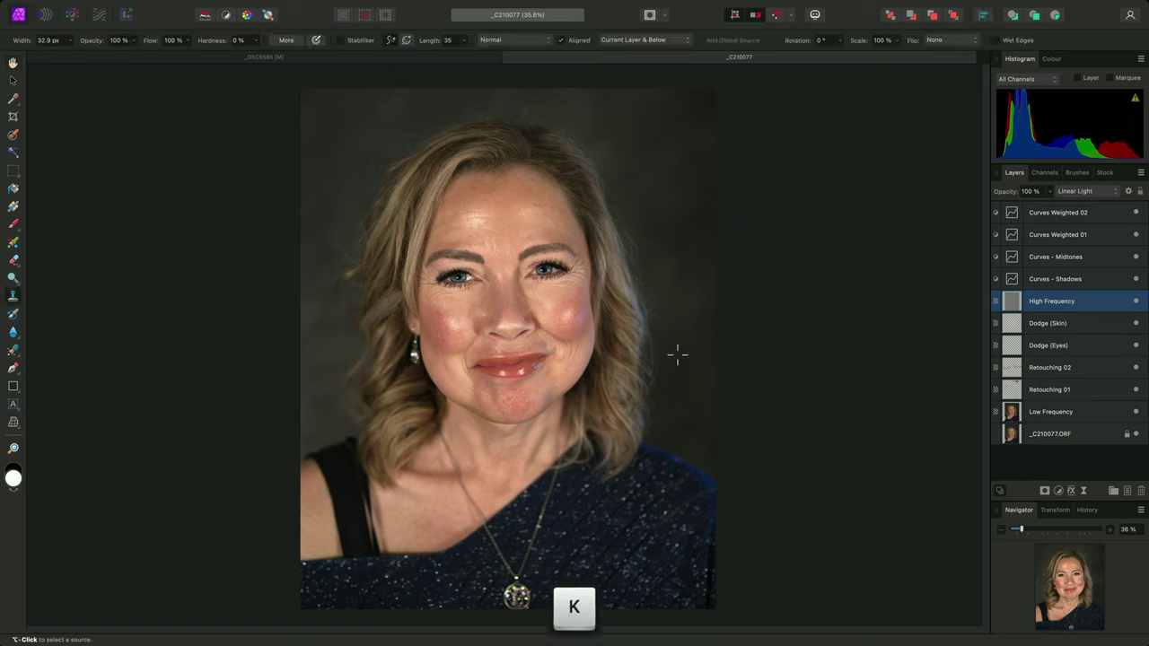
left_click(673, 47)
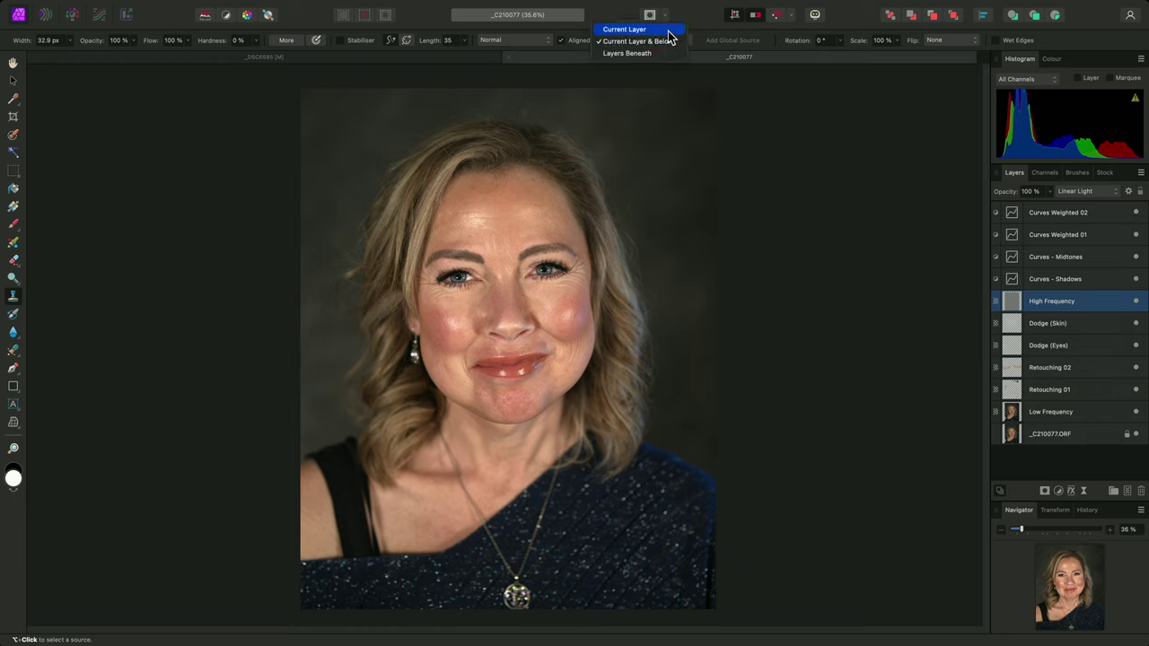
left_click(669, 37)
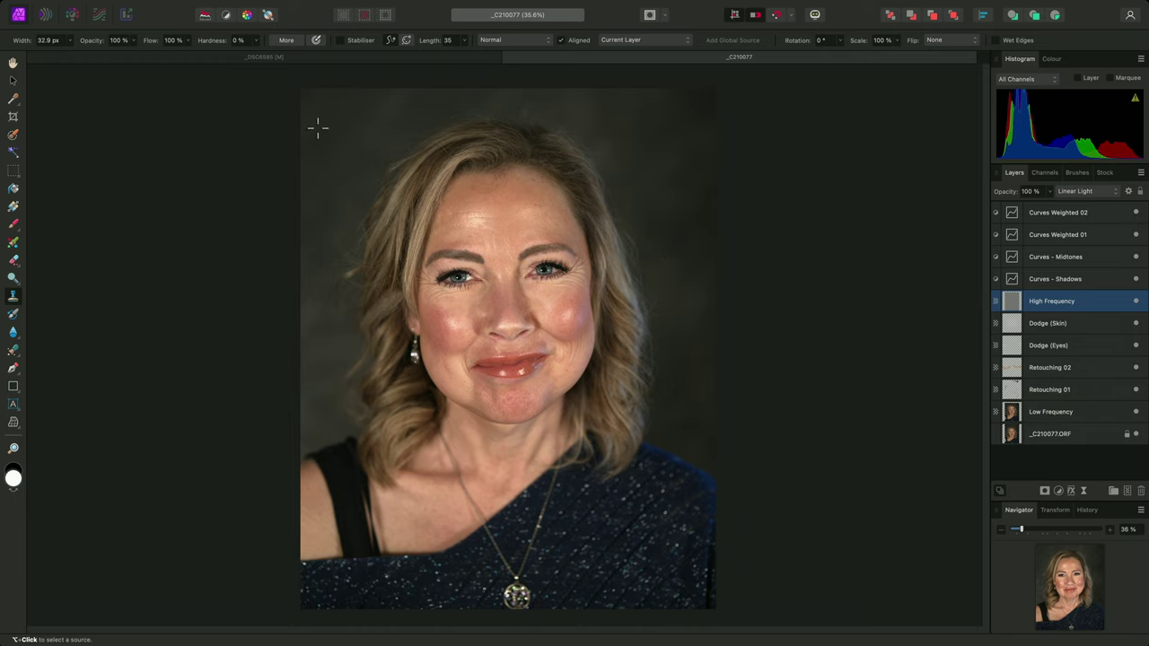
Make the clone brush harder and zoom into the portrait's cheek
left_click(254, 41)
left_click_drag(256, 53, 360, 57)
scroll(461, 321, "up", 8)
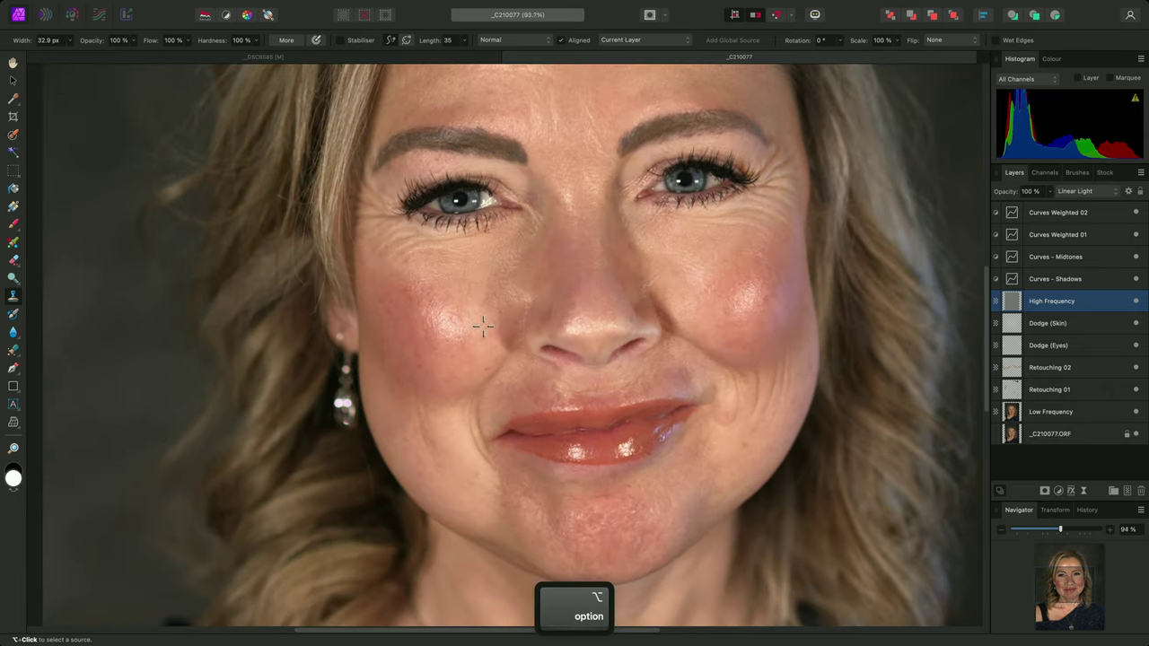
scroll(496, 305, "up", 5)
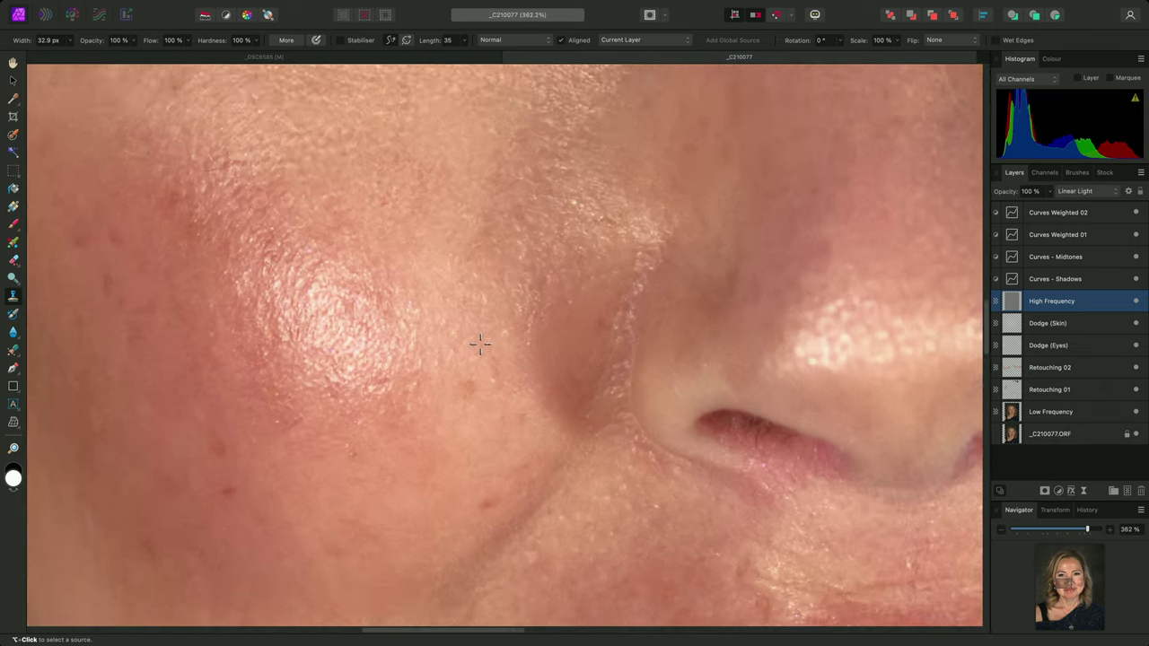
scroll(496, 349, "down", 4)
scroll(495, 349, "left", 4)
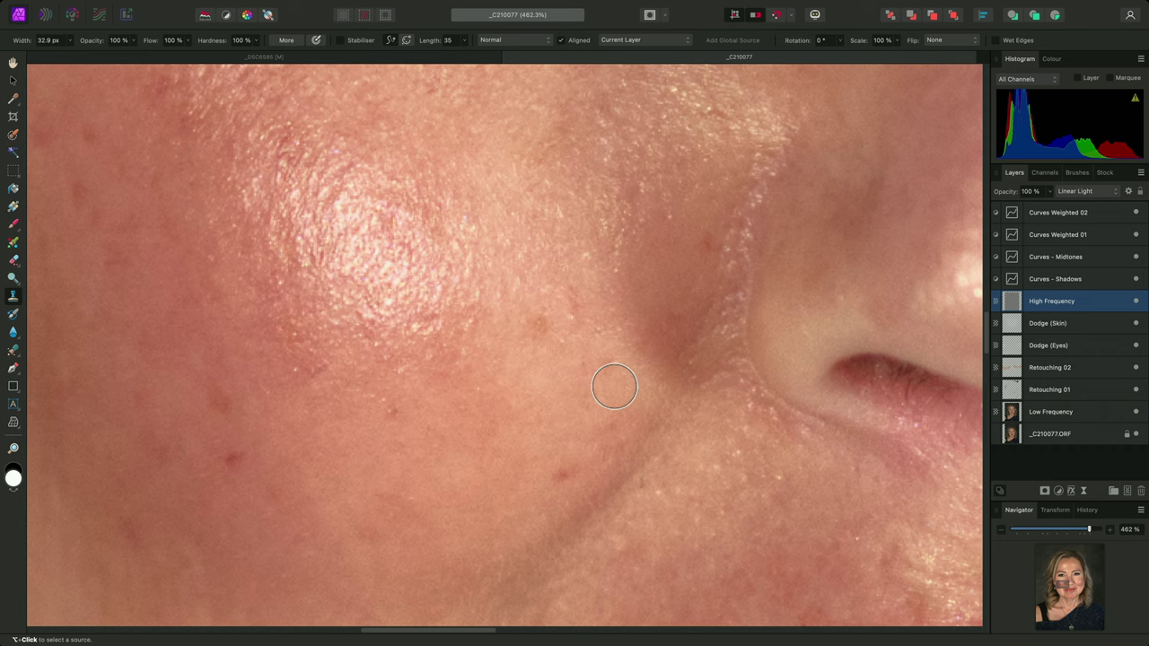
Clone clean skin over the cheek spots and lower cheek, then shrink the brush to 14.6 px
key("alt")
left_click(586, 393, "alt")
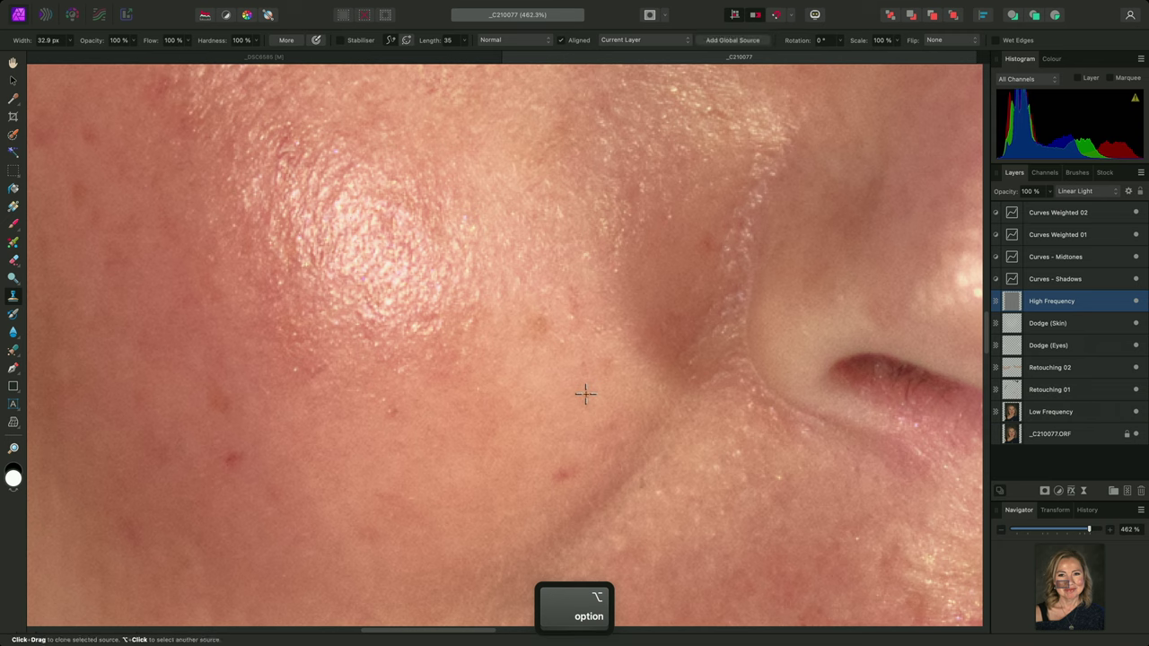
left_click_drag(570, 470, 569, 469)
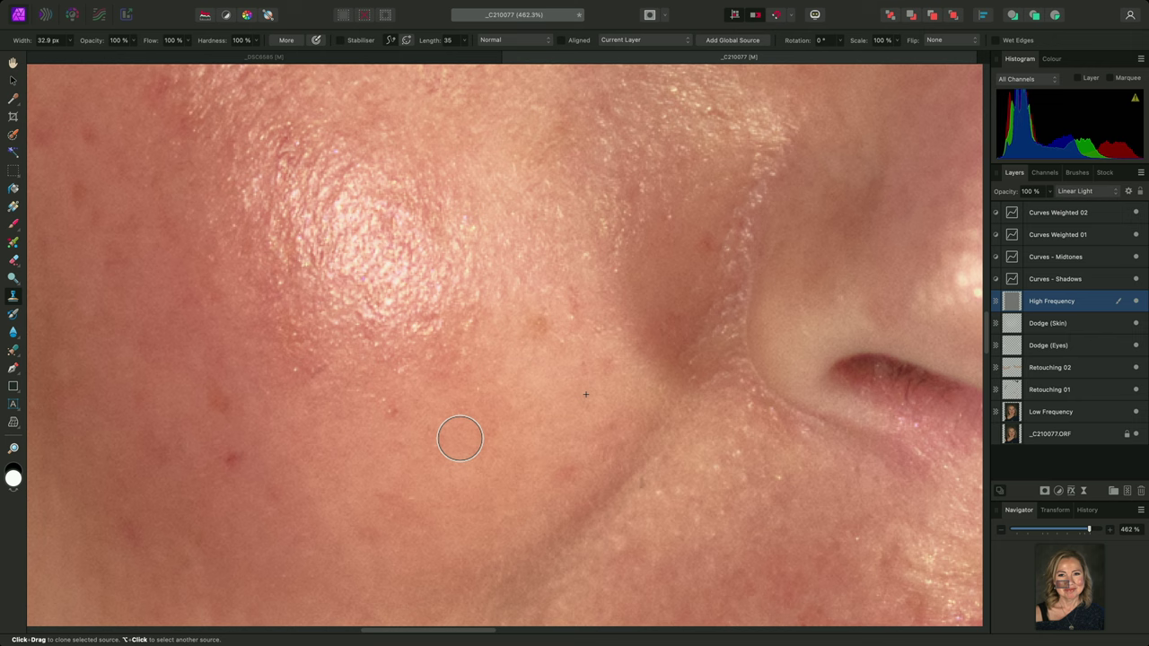
scroll(460, 438, "left", 5)
scroll(460, 438, "down", 3)
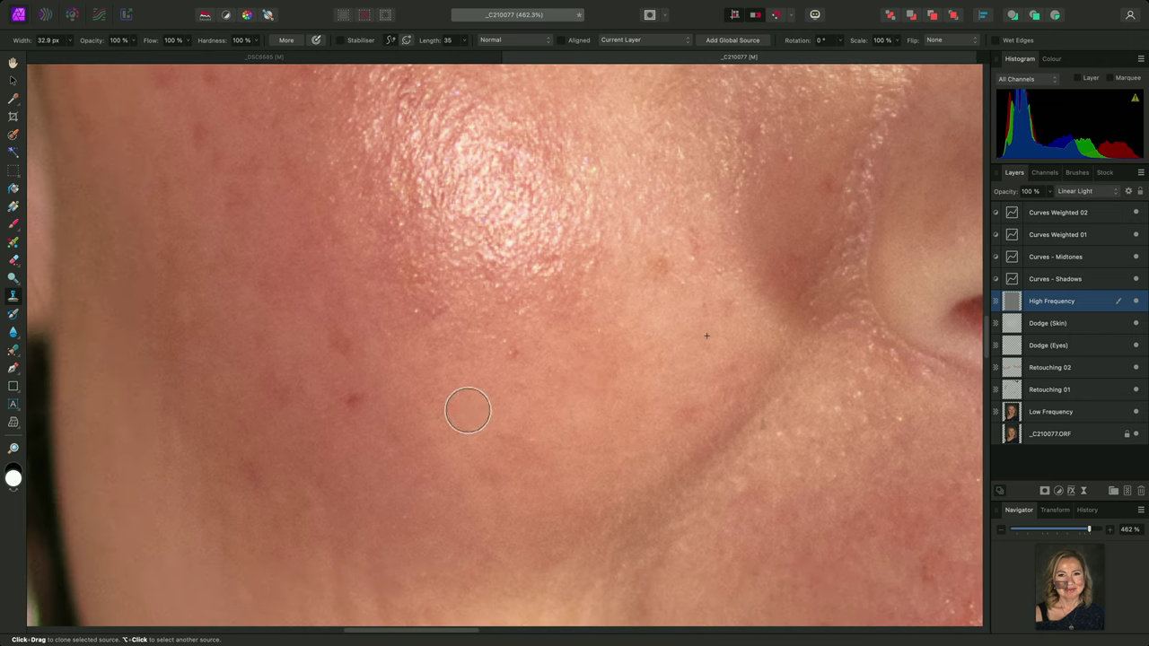
key("alt")
mouse_move(499, 433)
left_mouse_down()
mouse_move(511, 441)
mouse_move(486, 473)
left_mouse_up()
key("bracketleft")
key("bracketleft")
key("bracketleft")
key("bracketleft")
Turn on aligned cloning, sample under-eye skin and shrink the brush to 9 px
left_click(561, 41)
scroll(482, 418, "up", 10)
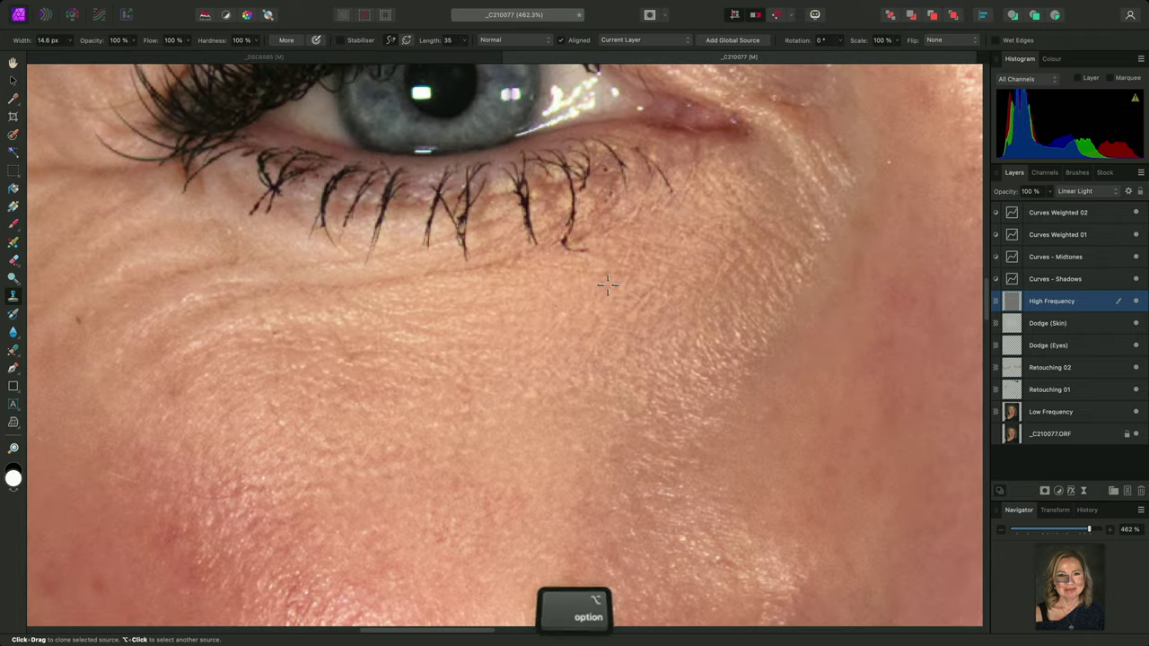
scroll(608, 285, "up", 3)
left_click(594, 282, "alt")
key("bracketleft")
key("bracketleft")
key("bracketleft")
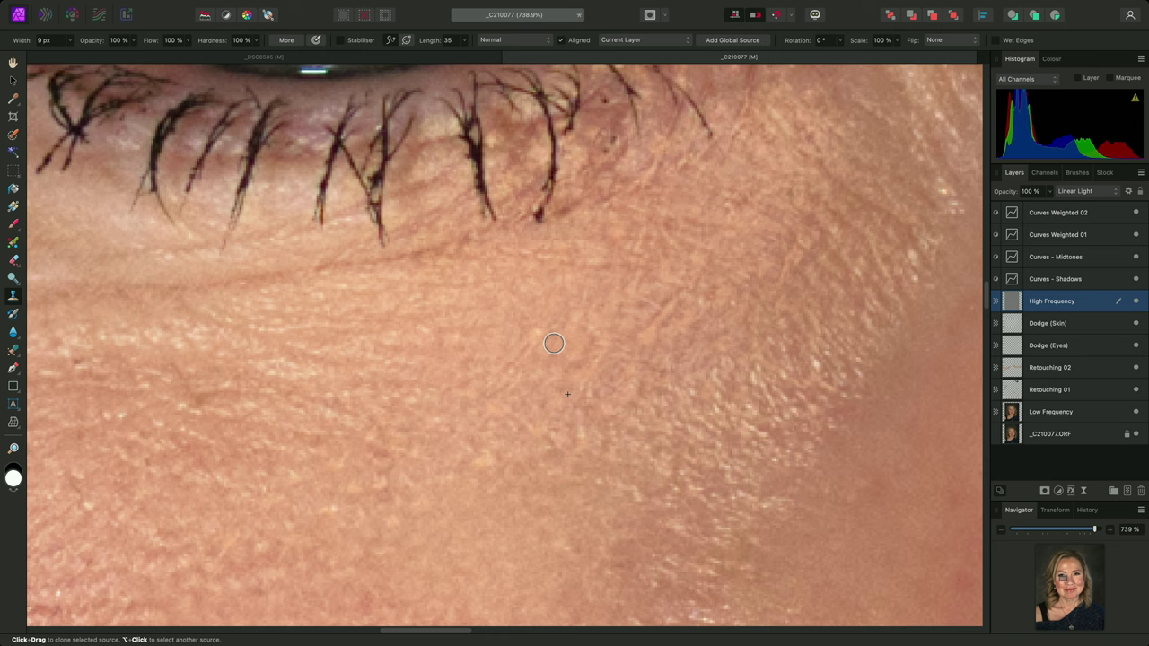
scroll(536, 315, "down", 3)
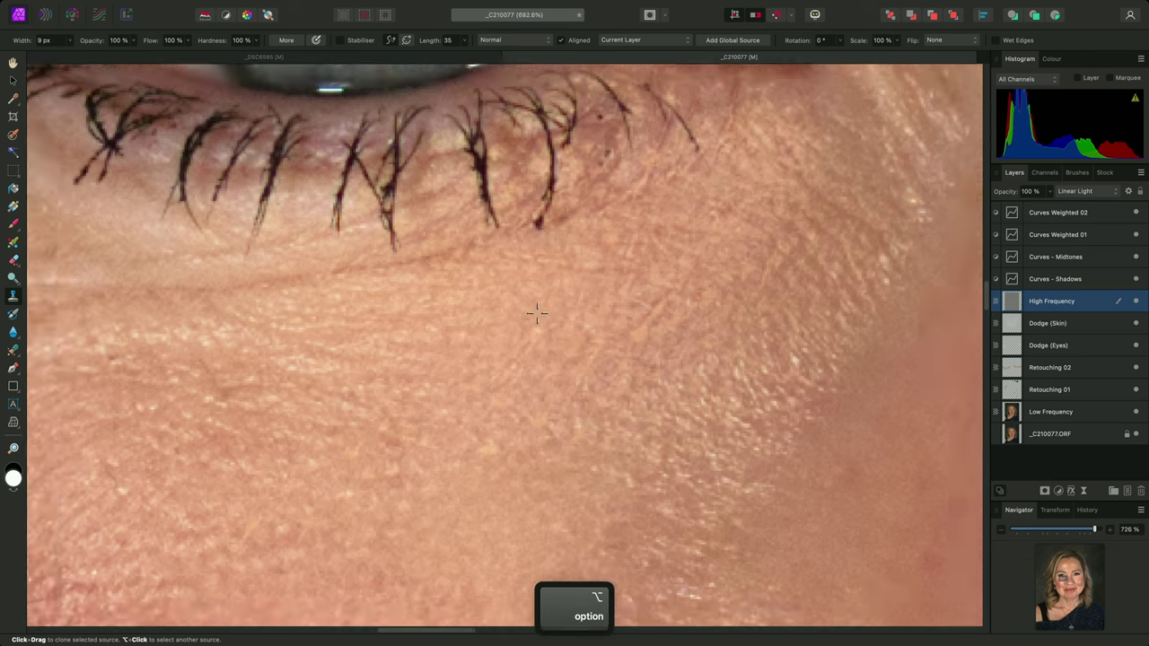
scroll(521, 327, "up", 4)
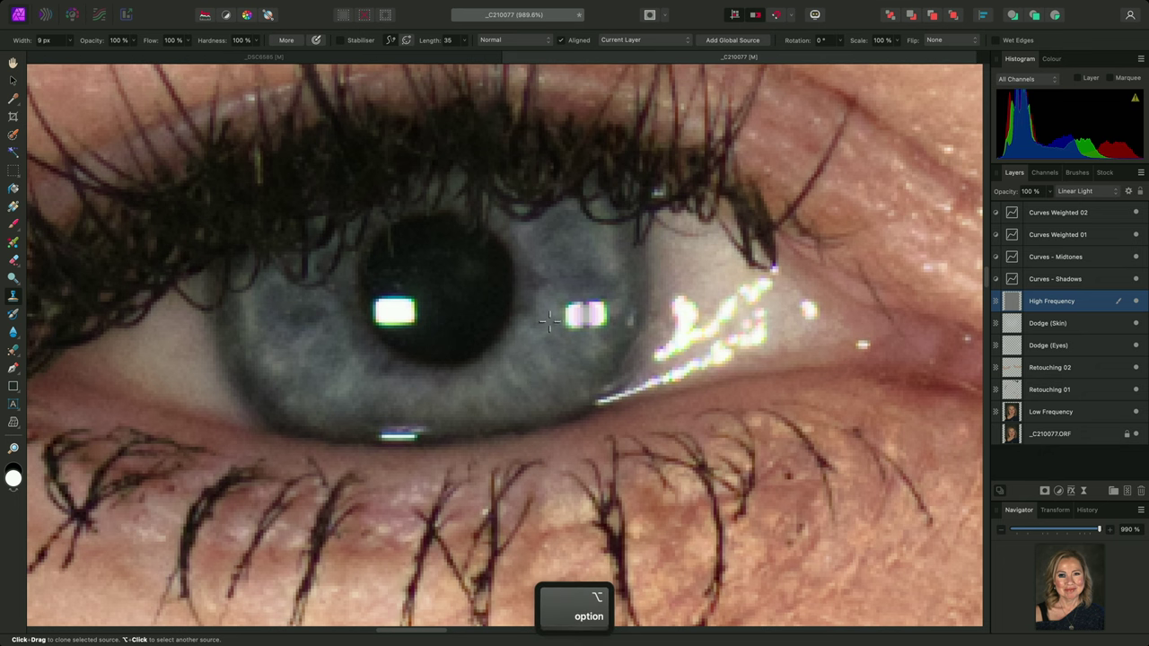
scroll(561, 314, "up", 2)
Clone away the iris highlights and the right catchlight using nearby iris sources
left_click(586, 242, "alt")
left_click_drag(628, 303, 574, 299)
left_click(556, 404, "alt")
mouse_move(637, 321)
left_mouse_down()
mouse_move(570, 326)
mouse_move(589, 383)
mouse_move(563, 307)
mouse_move(585, 280)
left_mouse_up()
left_click(587, 380, "alt")
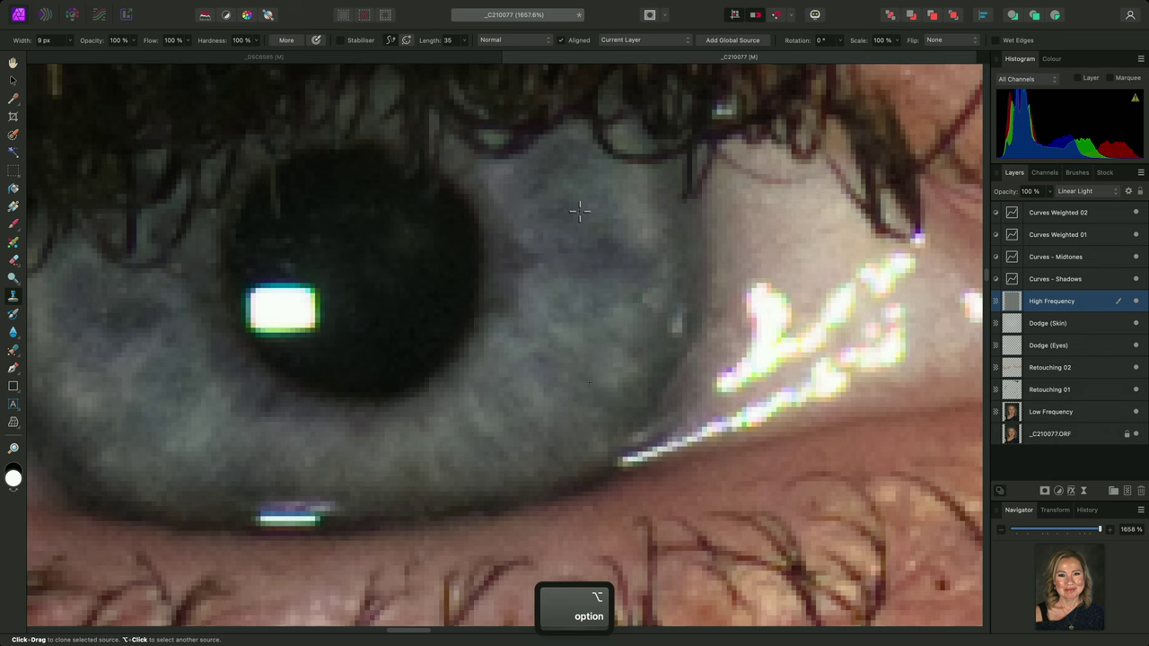
scroll(589, 384, "down", 2)
scroll(589, 384, "down", 5)
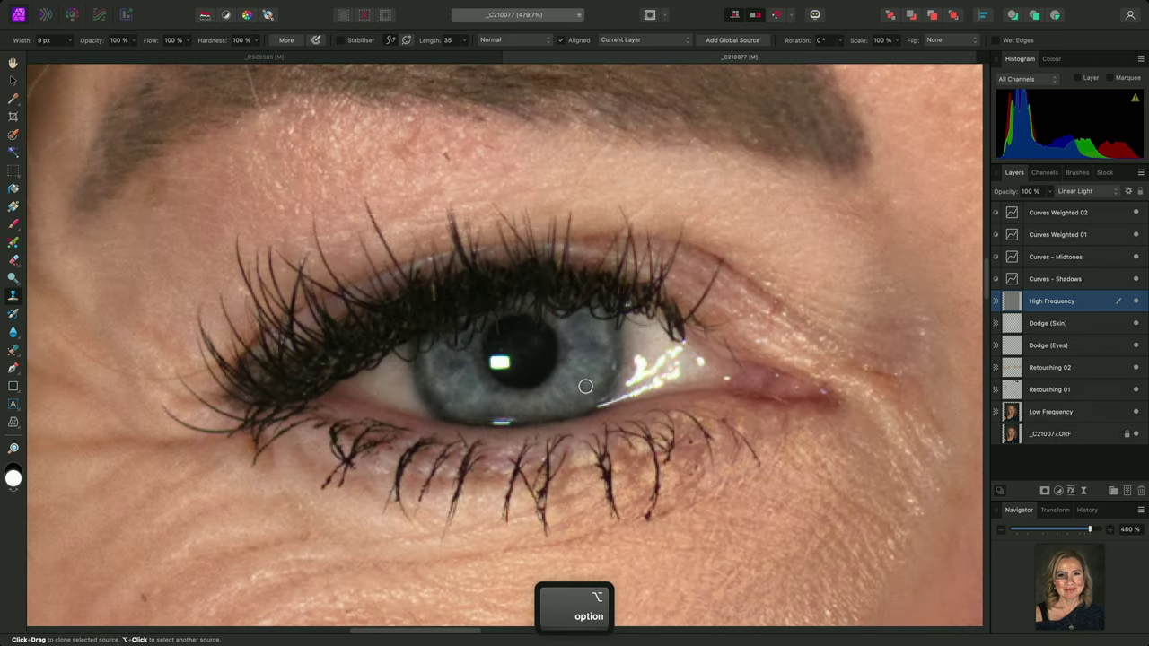
scroll(556, 360, "up", 6)
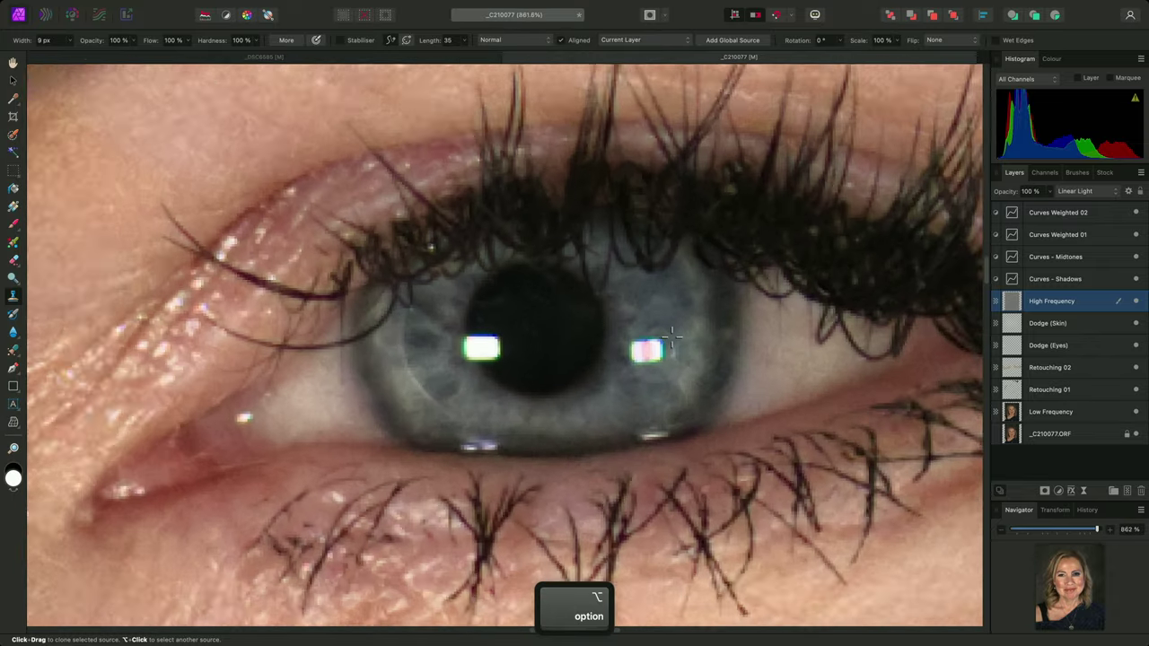
left_click(641, 273, "alt")
mouse_move(617, 323)
left_mouse_down()
mouse_move(584, 324)
mouse_move(553, 380)
left_mouse_up()
Shrink the brush to 5.5 px, set 0% hardness, then enlarge it to 11.1 px
scroll(553, 381, "up", 1)
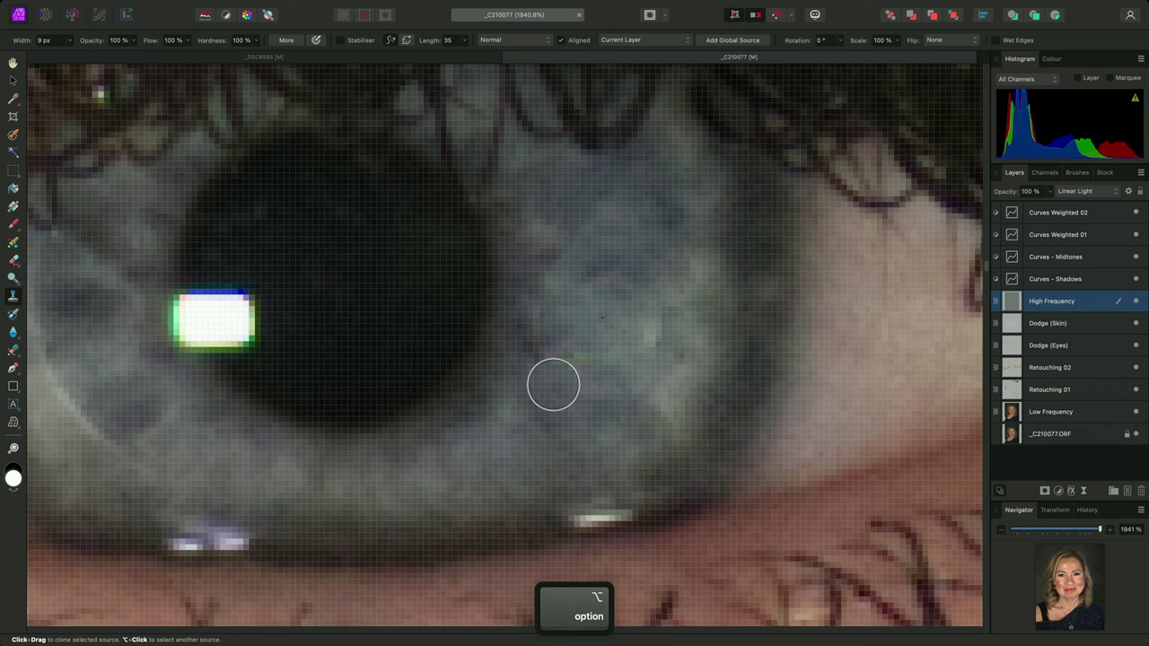
key("bracketleft")
key("bracketleft")
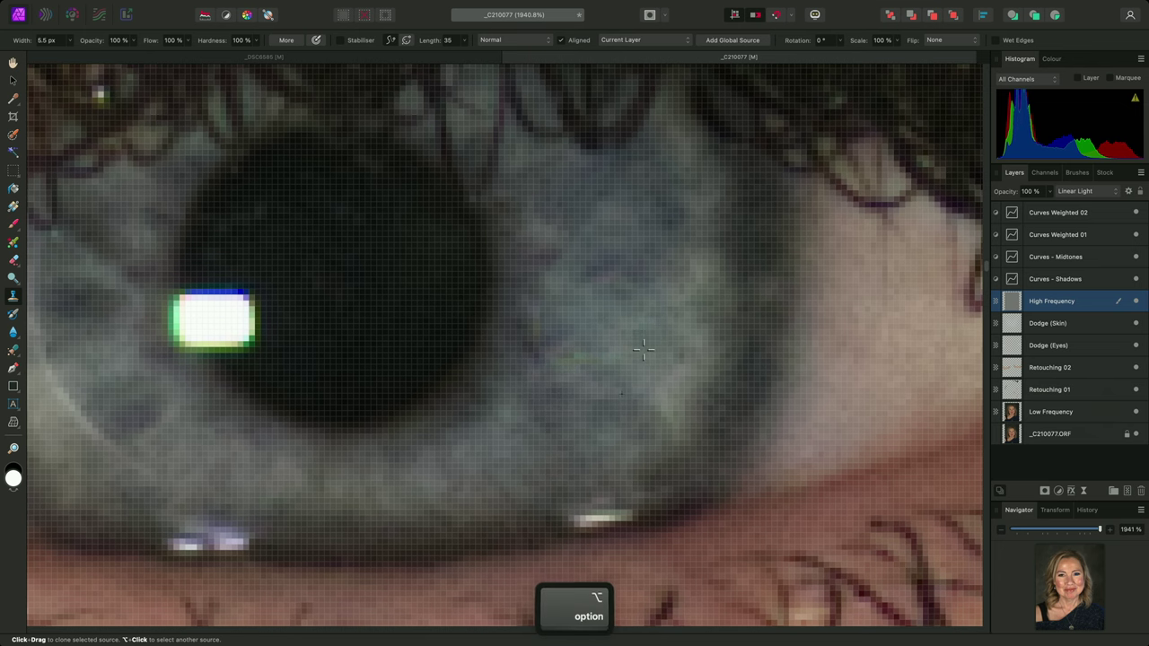
scroll(646, 341, "down", 2)
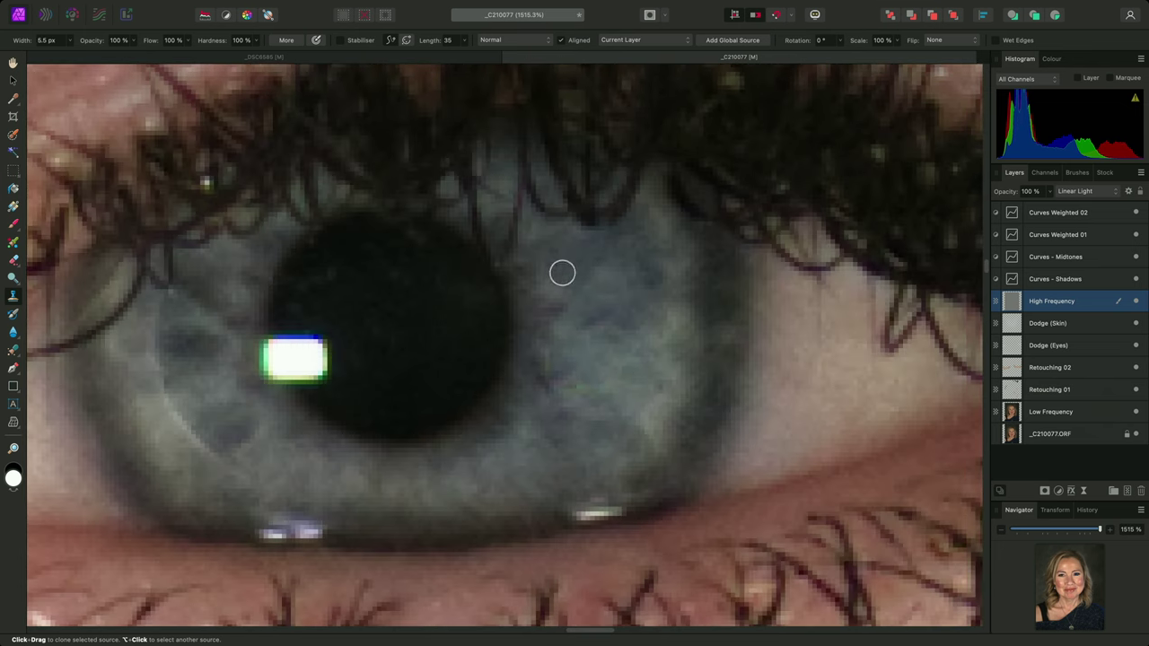
key("alt")
left_click_drag(258, 41, 157, 58)
key("bracketright")
key("bracketright")
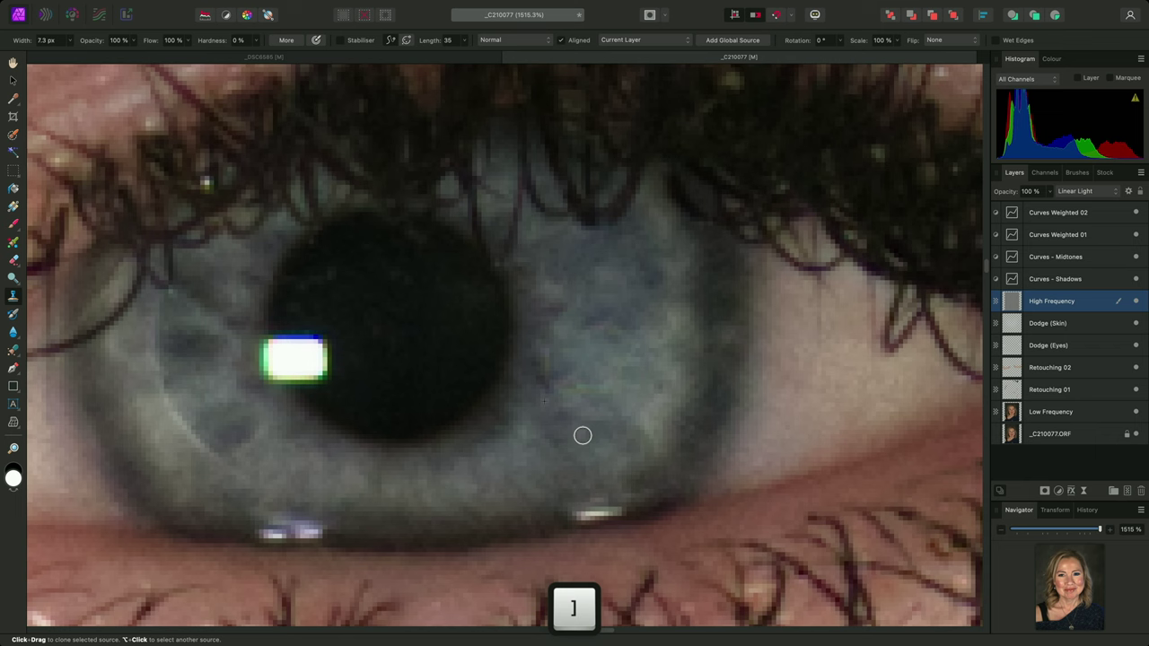
key("alt")
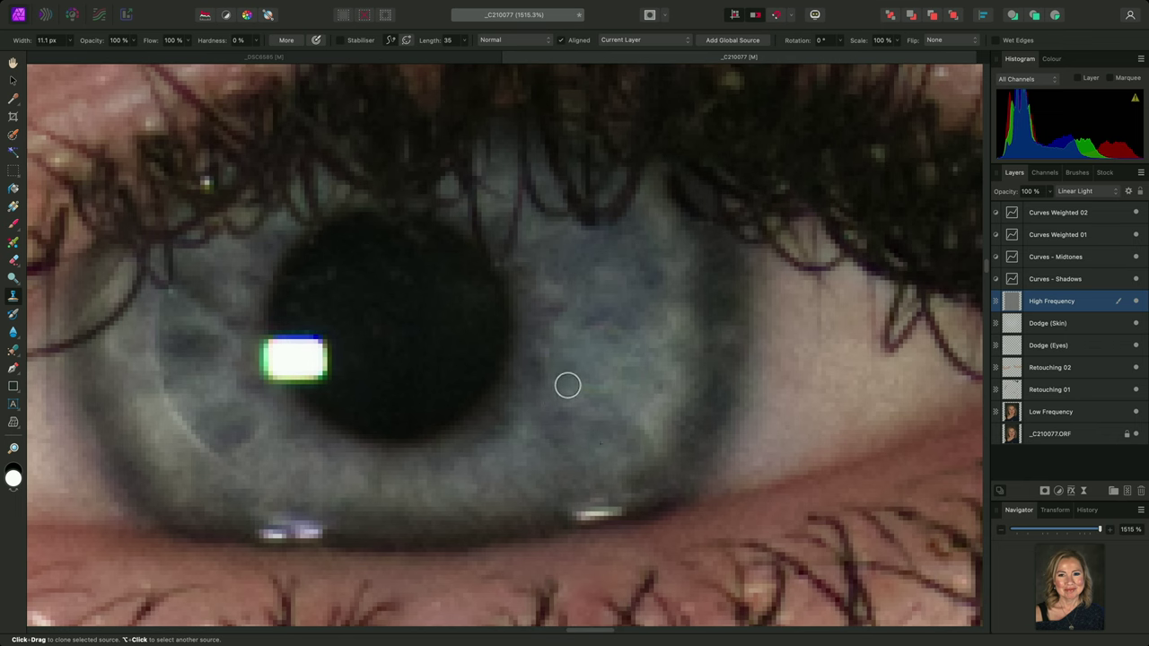
scroll(566, 385, "down", 2)
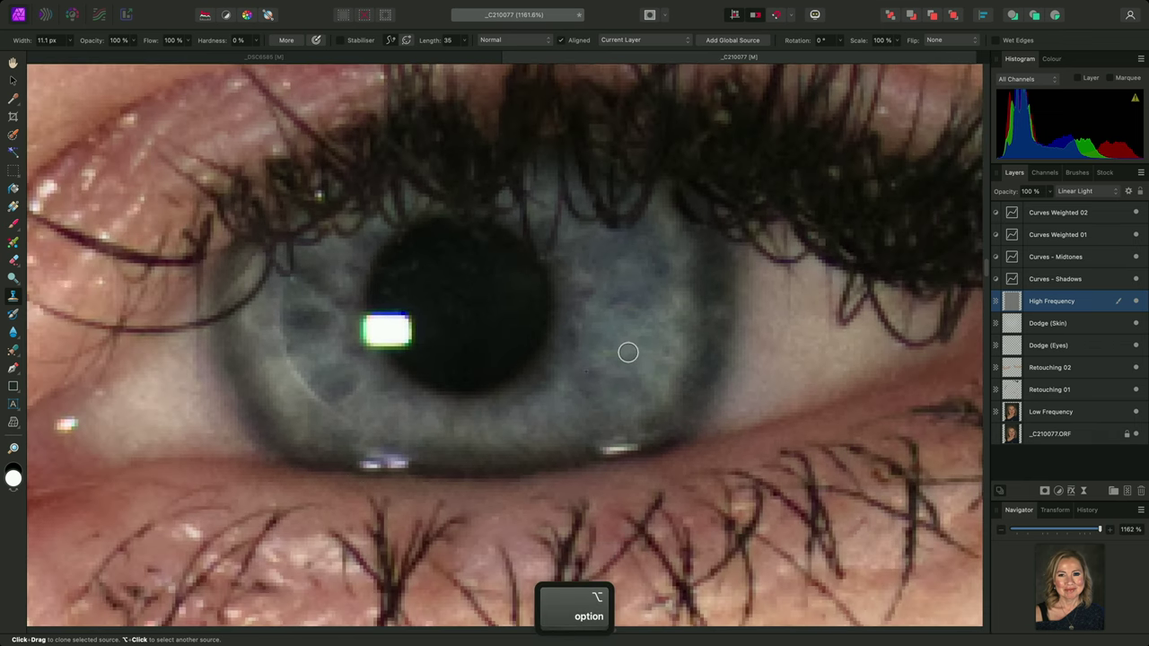
scroll(605, 305, "down", 2)
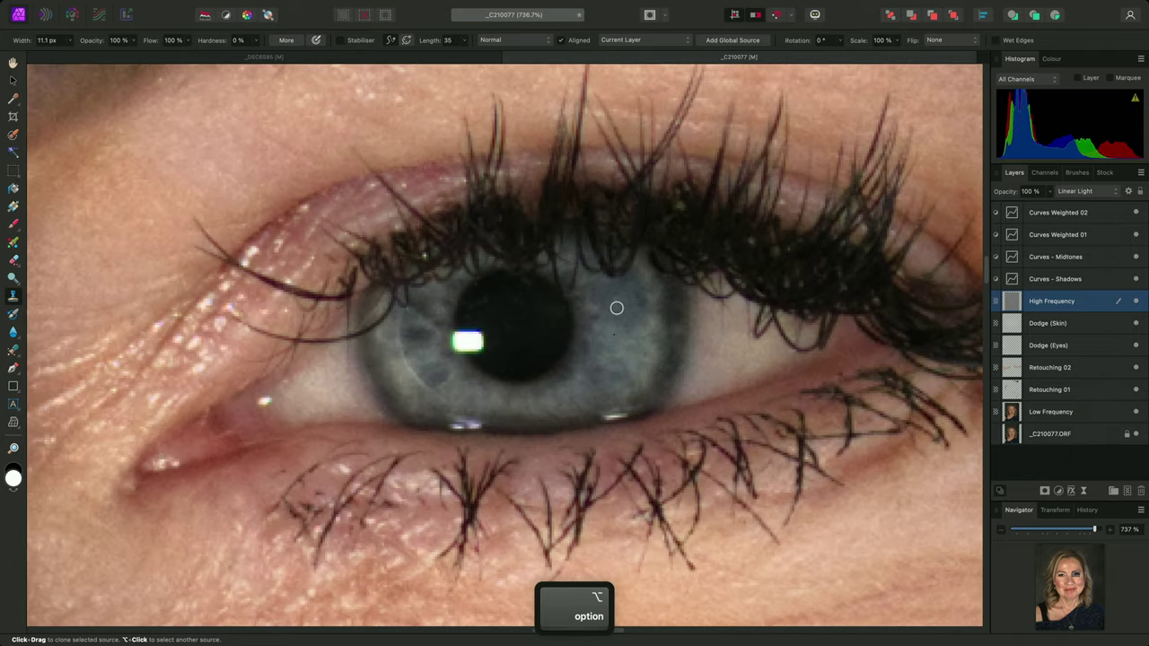
scroll(628, 336, "up", 2)
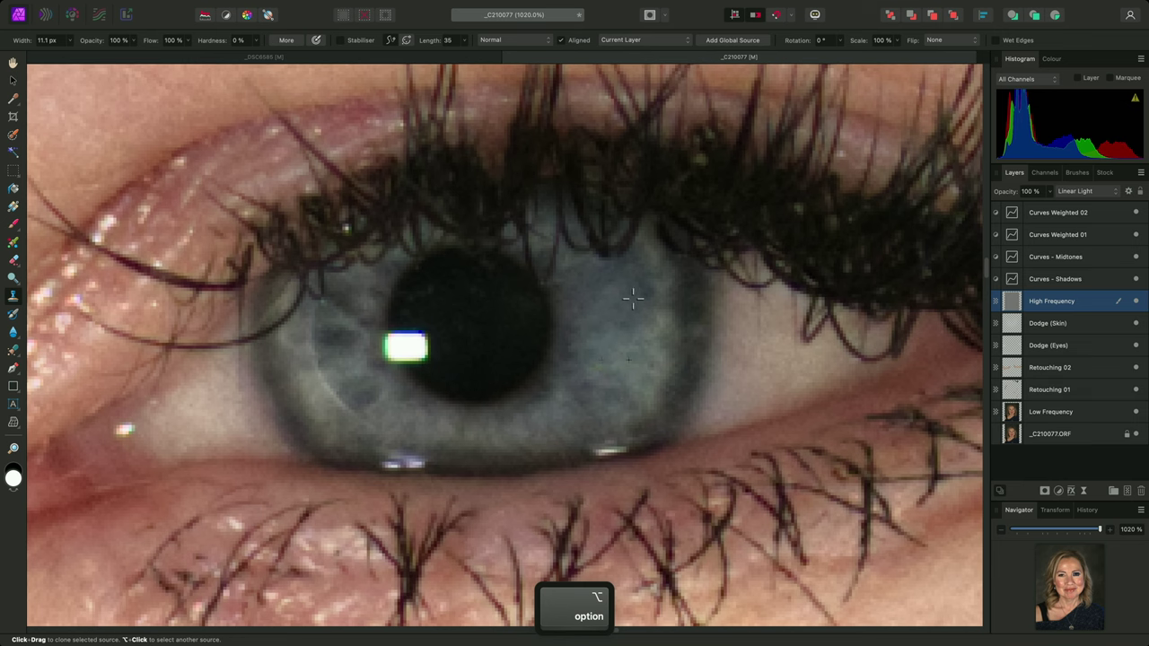
Pan the view onto the eye and set another clone source in the iris
key("h")
scroll(555, 403, "down", 10)
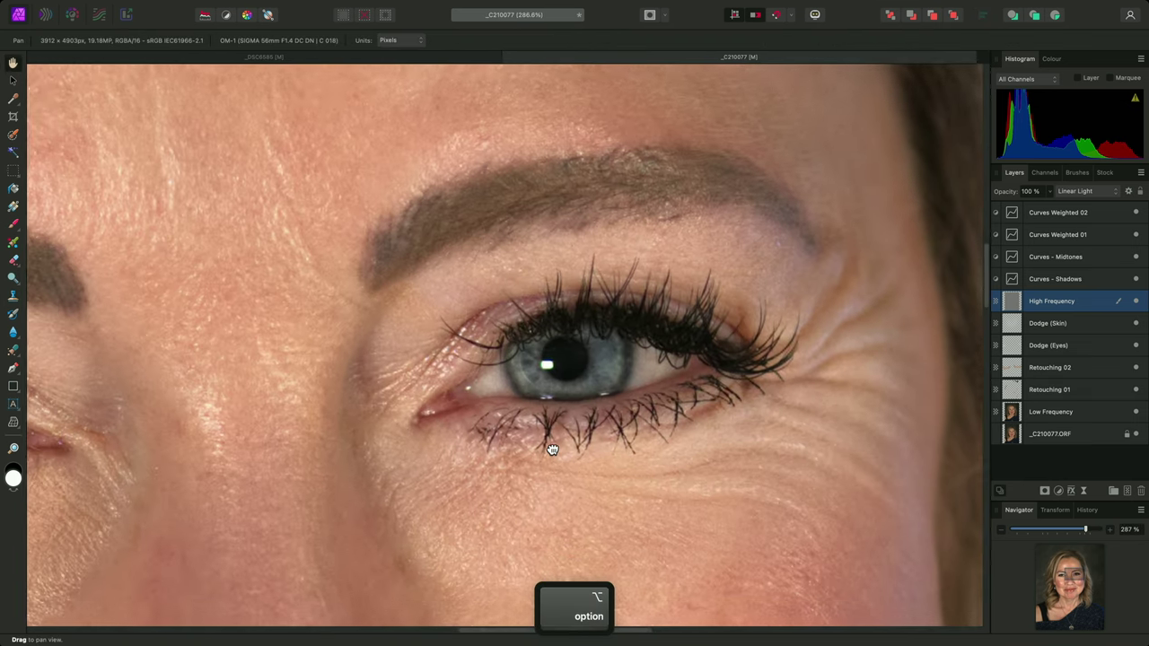
left_click_drag(552, 448, 567, 438)
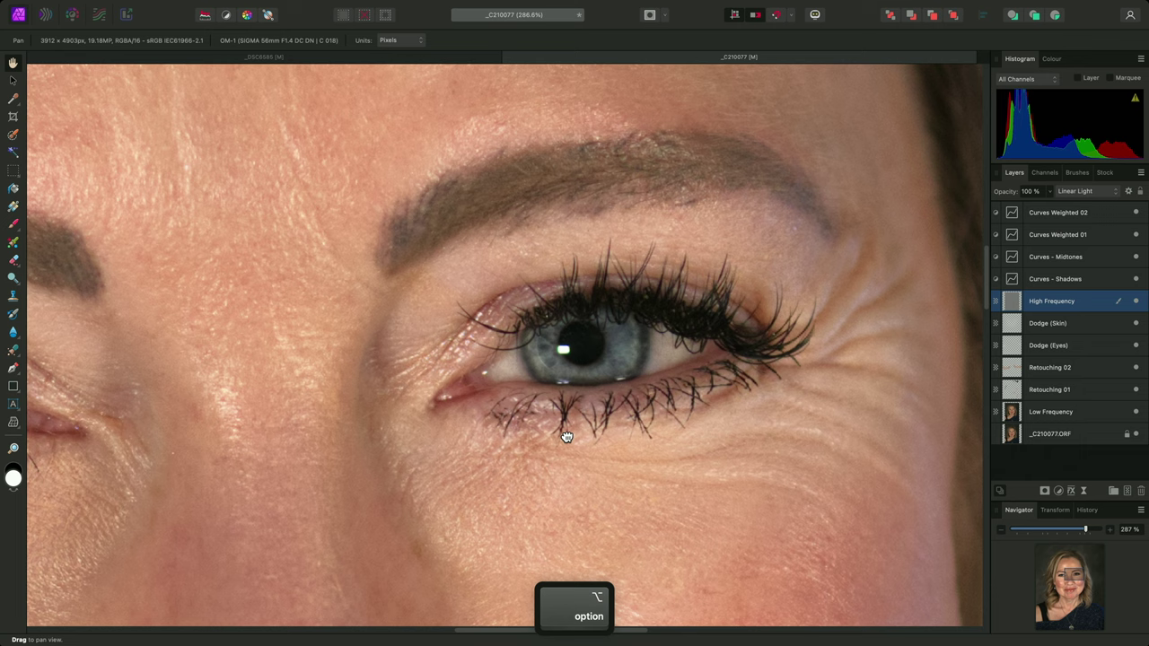
scroll(567, 436, "up", 9)
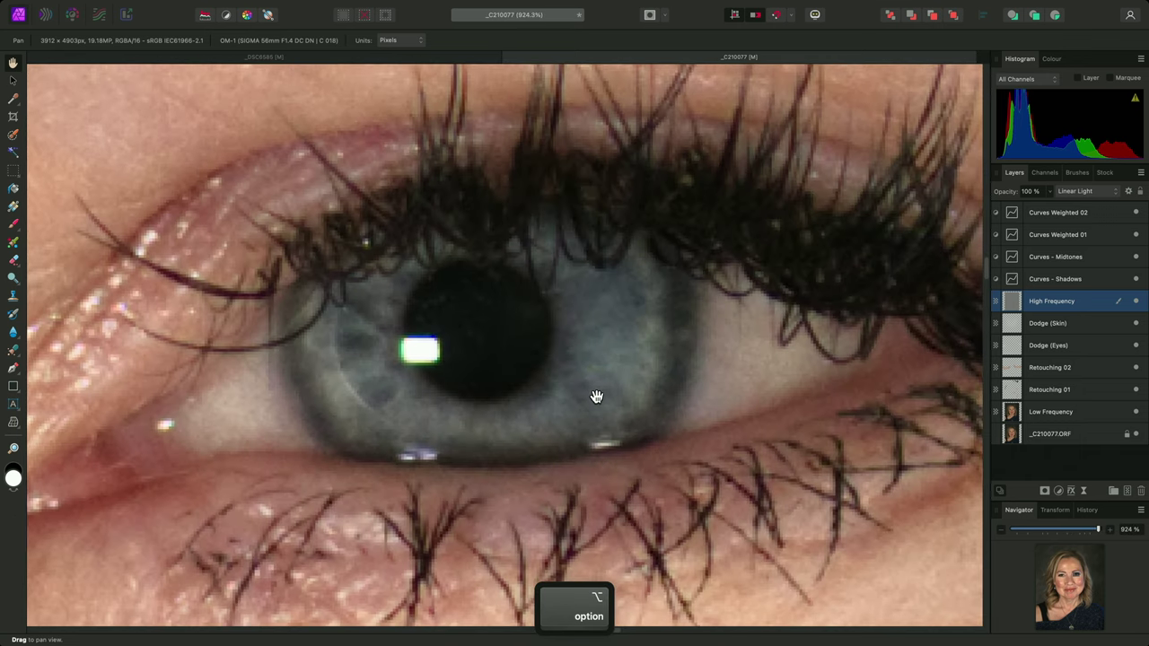
key("s")
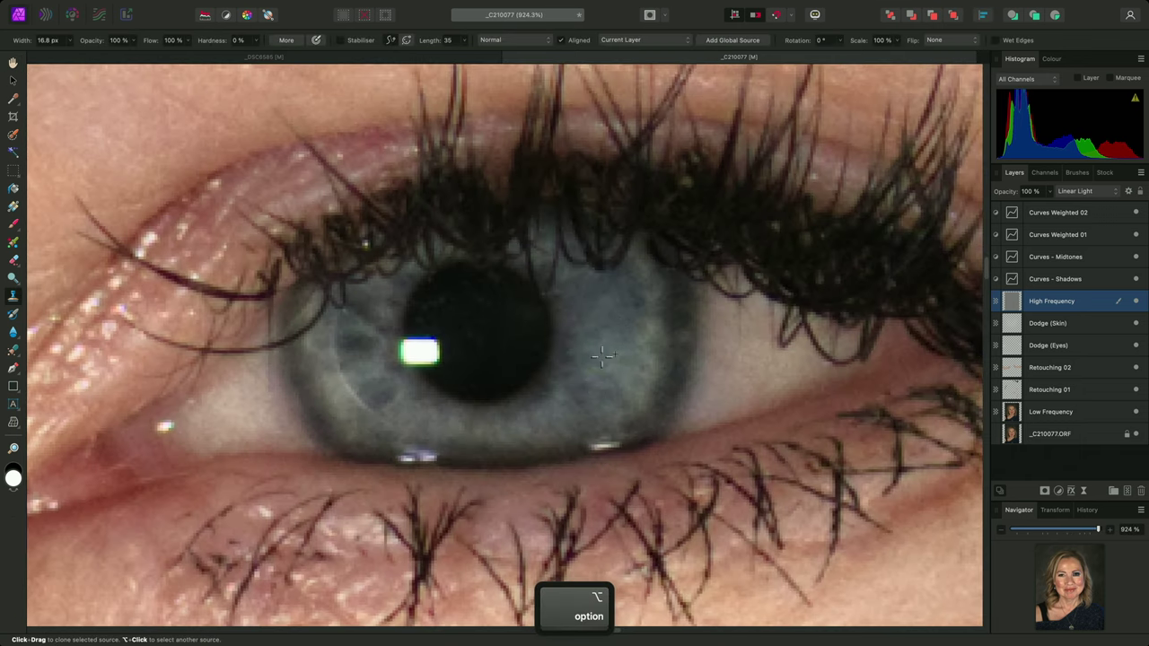
left_click(608, 350, "alt")
scroll(592, 409, "down", 2)
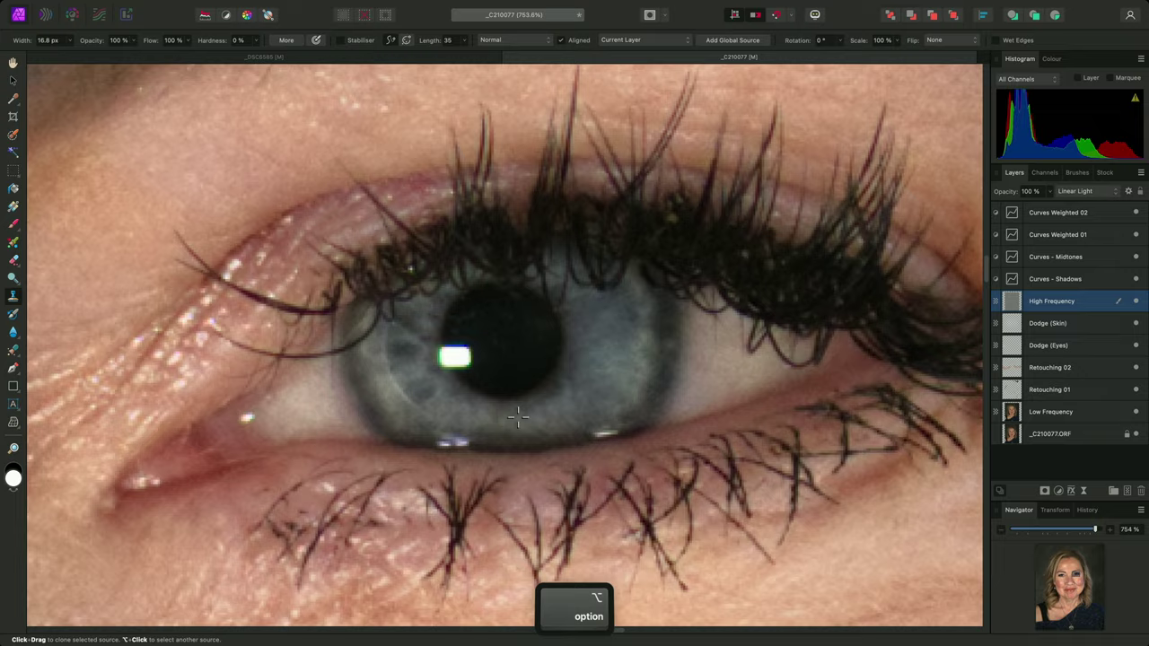
scroll(519, 418, "down", 3)
Fit the portrait to the window and close both documents without saving
key("h")
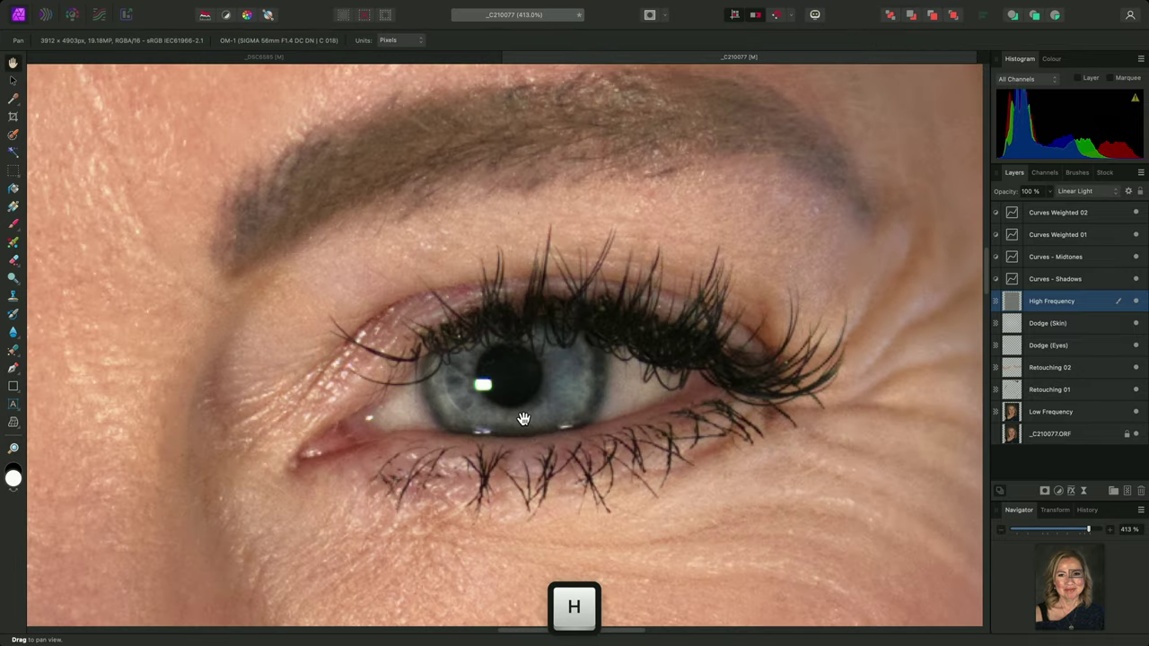
key("super+0")
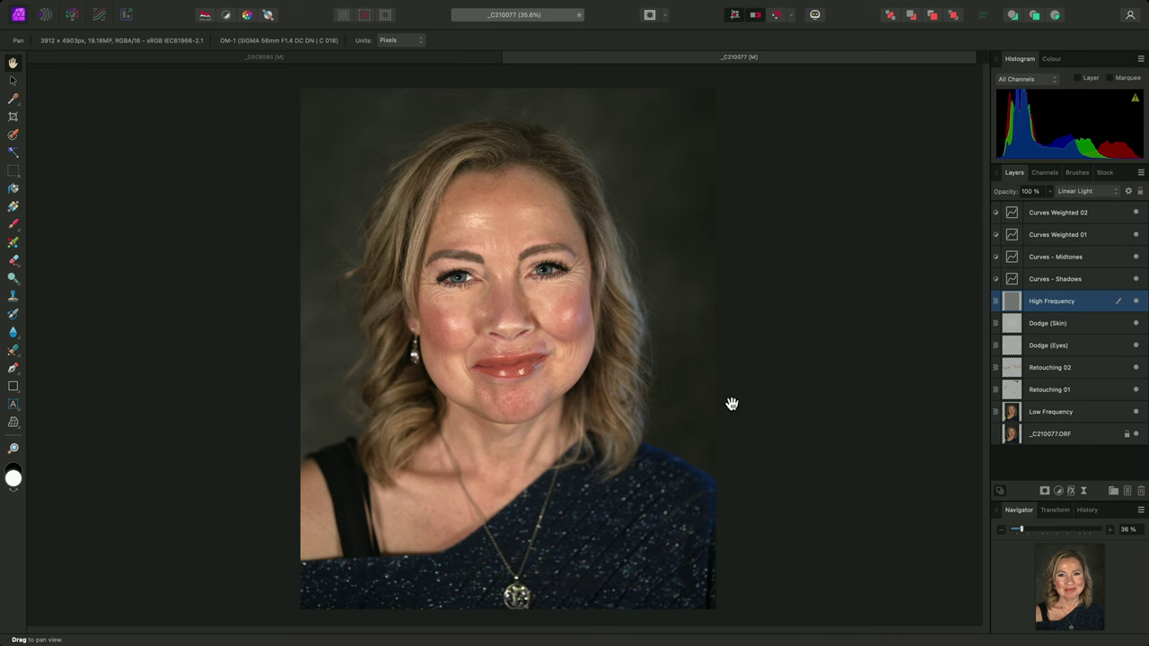
key("super+w")
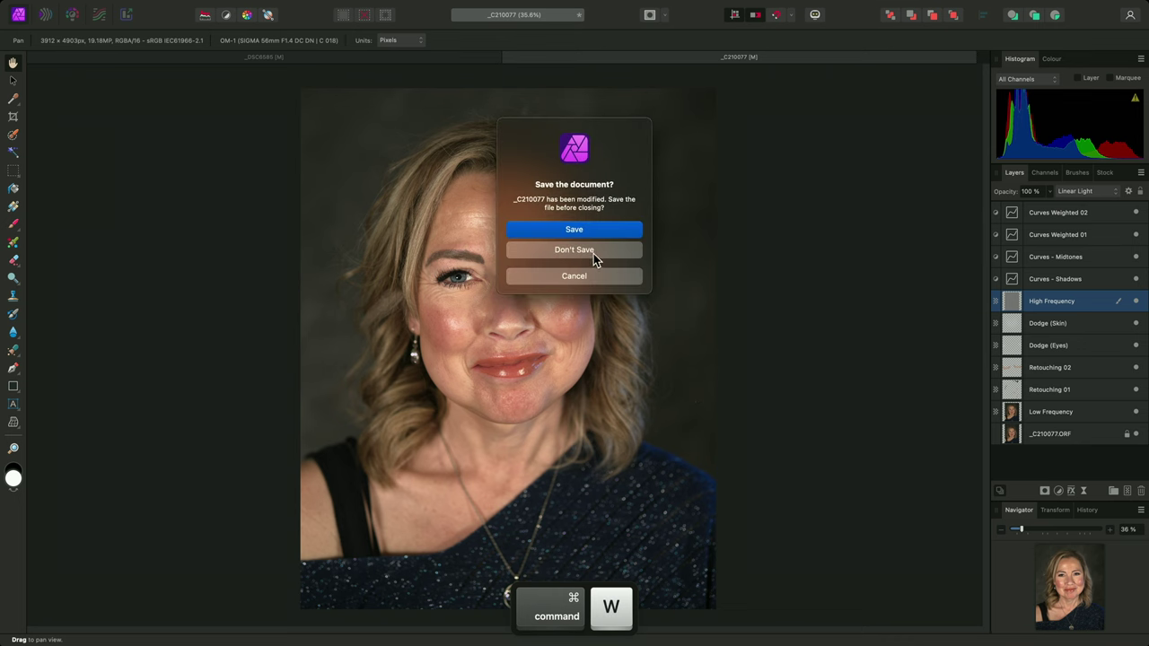
left_click(593, 253)
key("super+w")
left_click(580, 256)
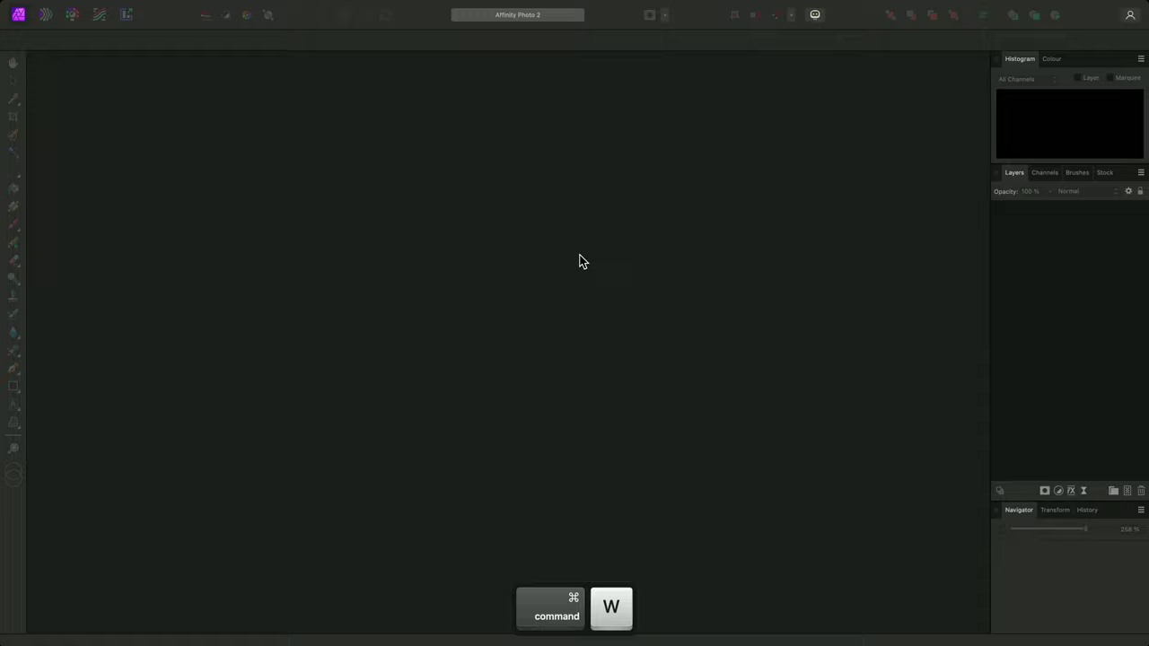
Select 01.jpg, 02.jpg and 03.jpg in the Town folder and drag them into Affinity Photo
key("super+Tab")
left_click(393, 171)
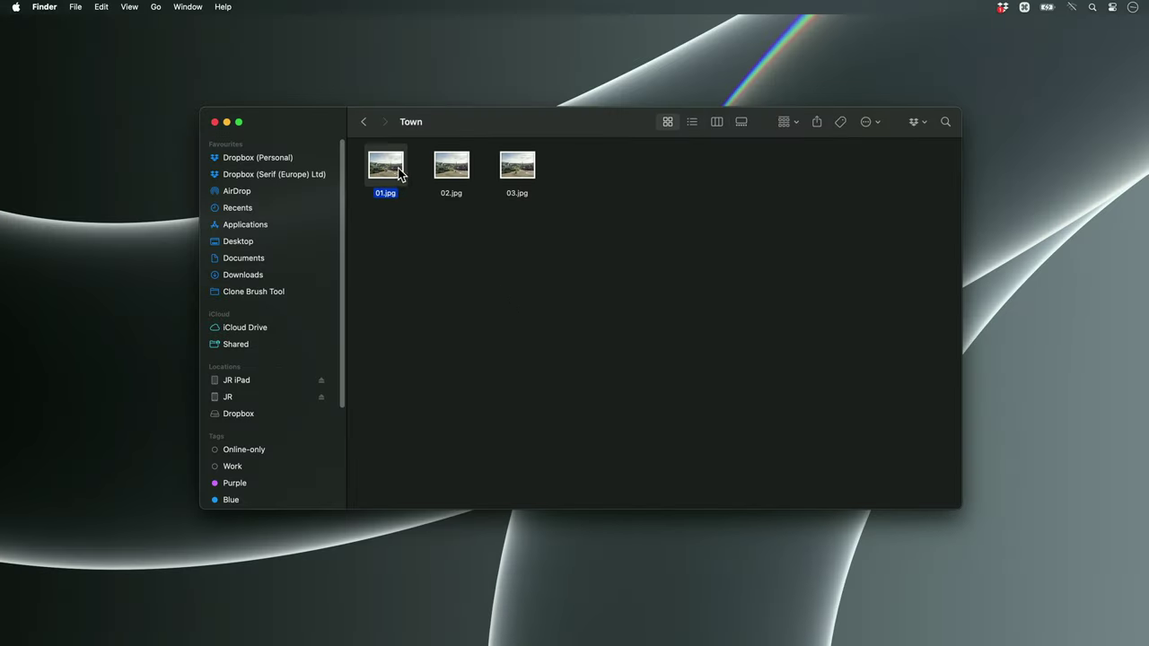
left_click(451, 169, "shift")
left_click(516, 168, "shift")
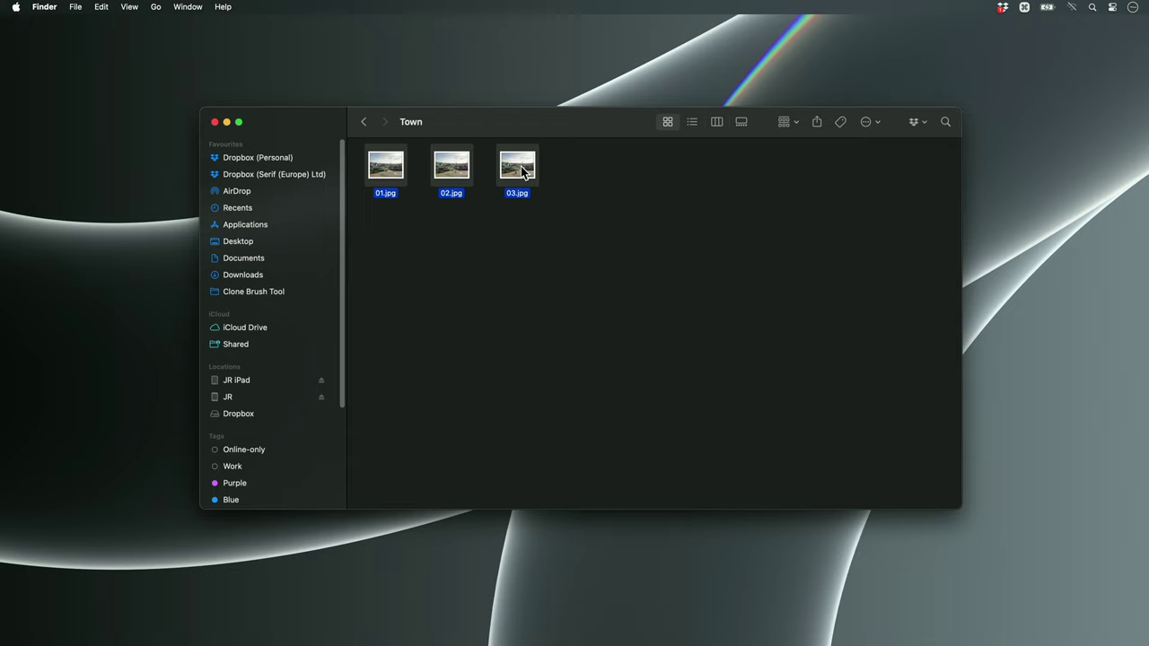
key("super+Tab")
left_click_drag(519, 172, 573, 329)
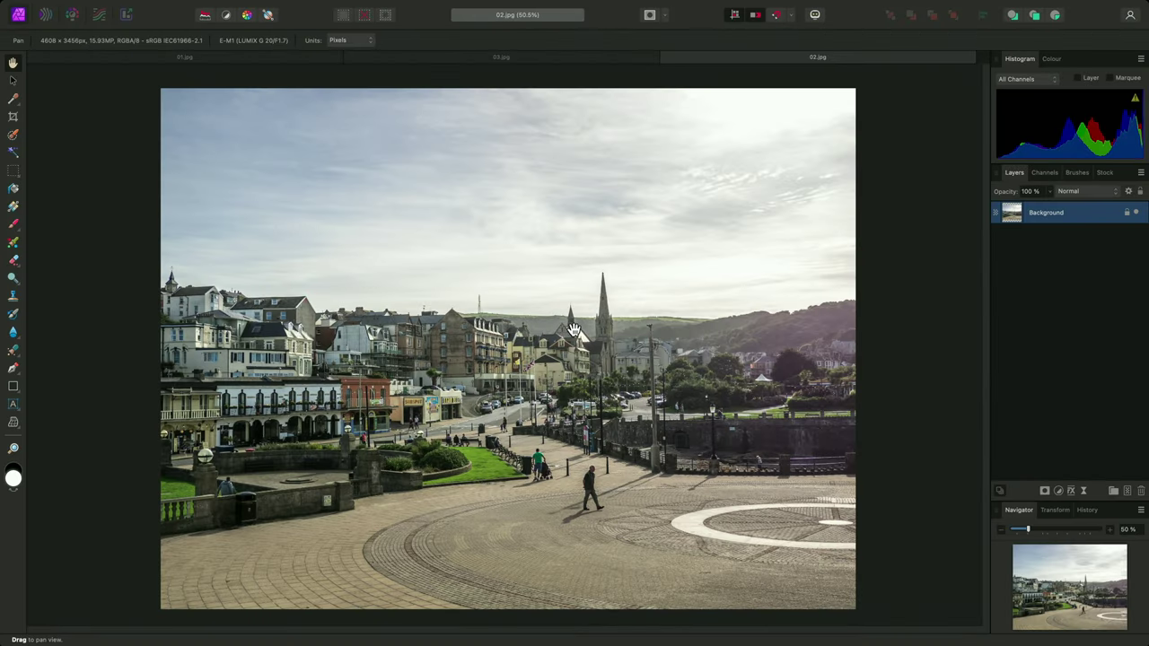
Show the Sources panel and add 02.jpg and 03.jpg as global clone sources
mouse_move(521, 5)
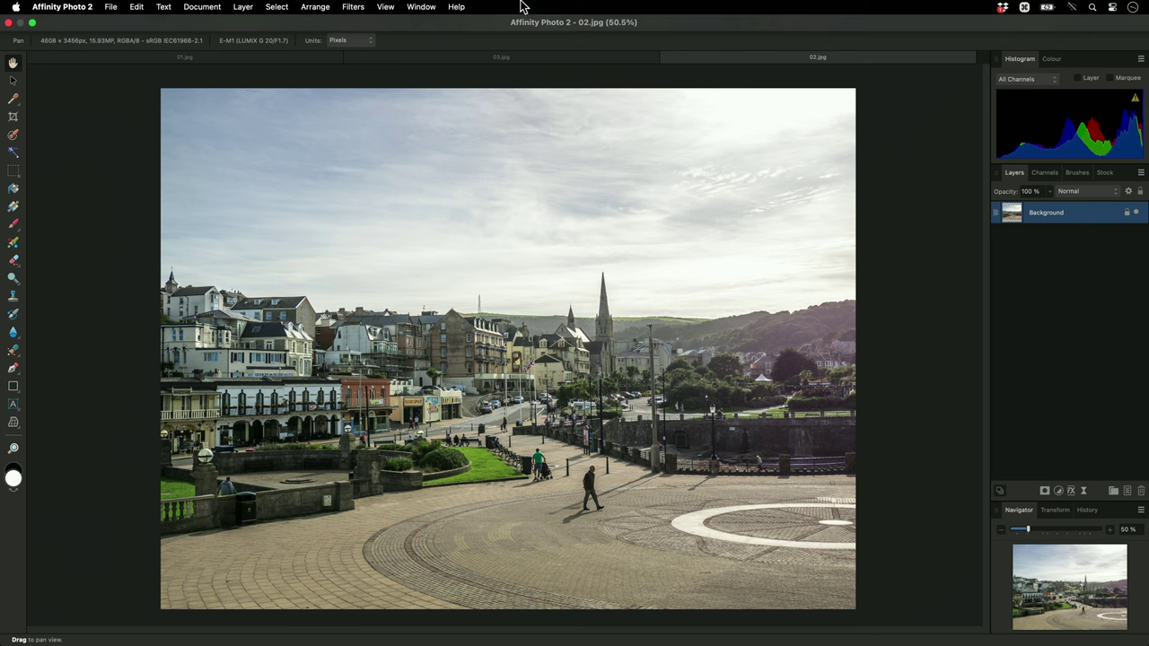
left_click(429, 11)
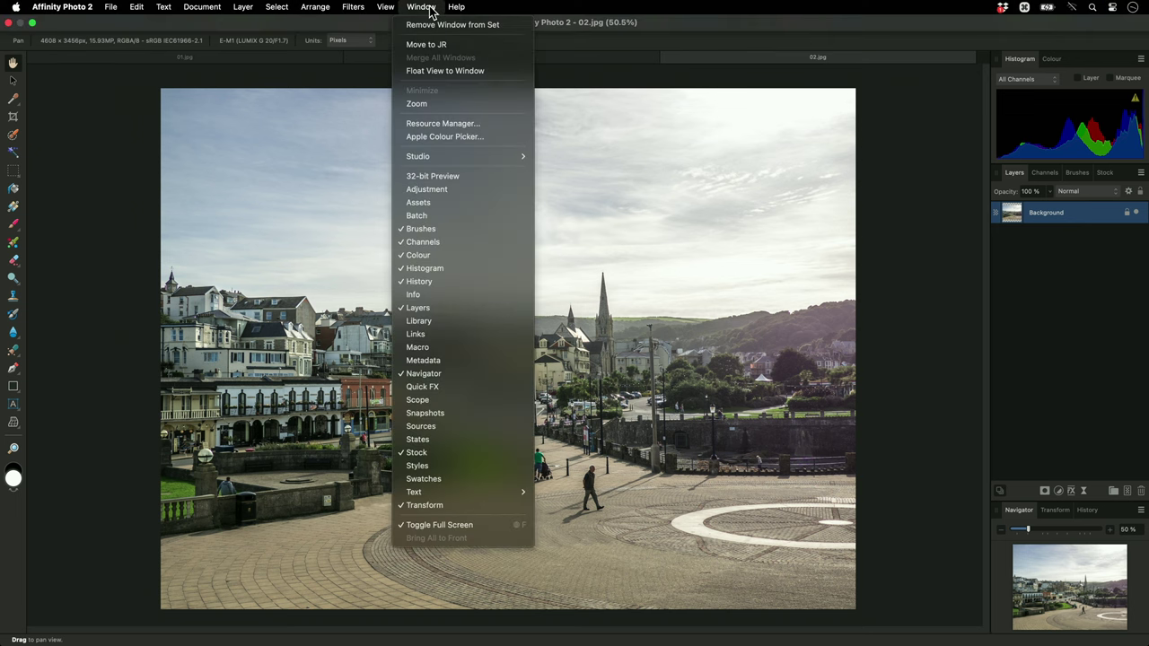
left_click(467, 427)
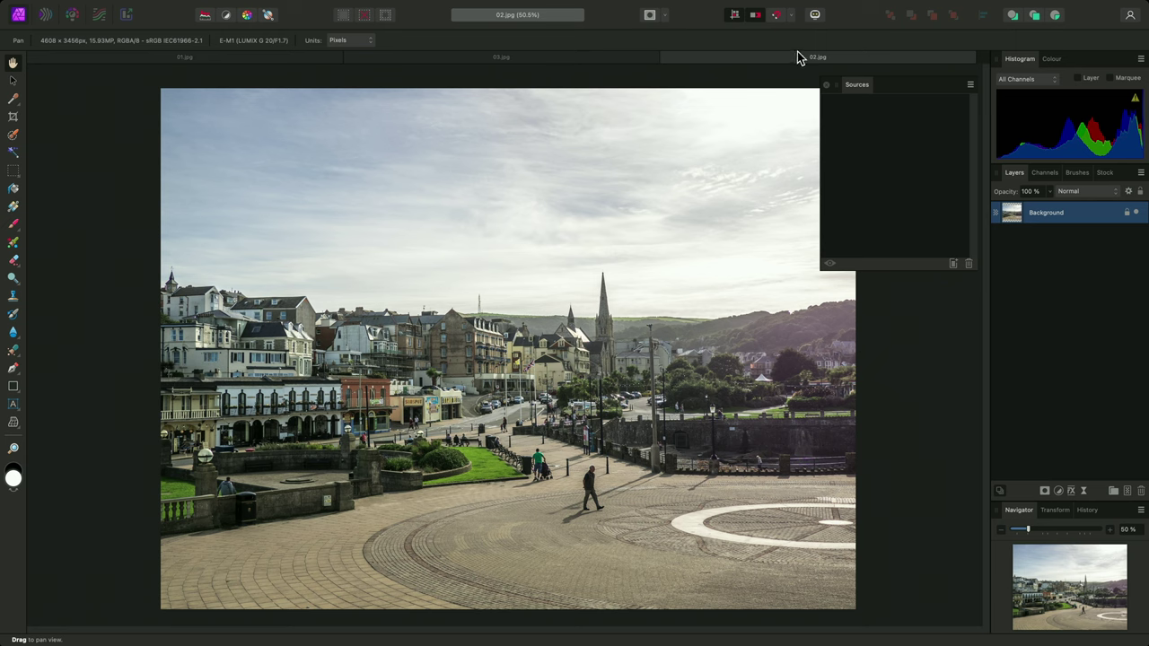
left_click(953, 264)
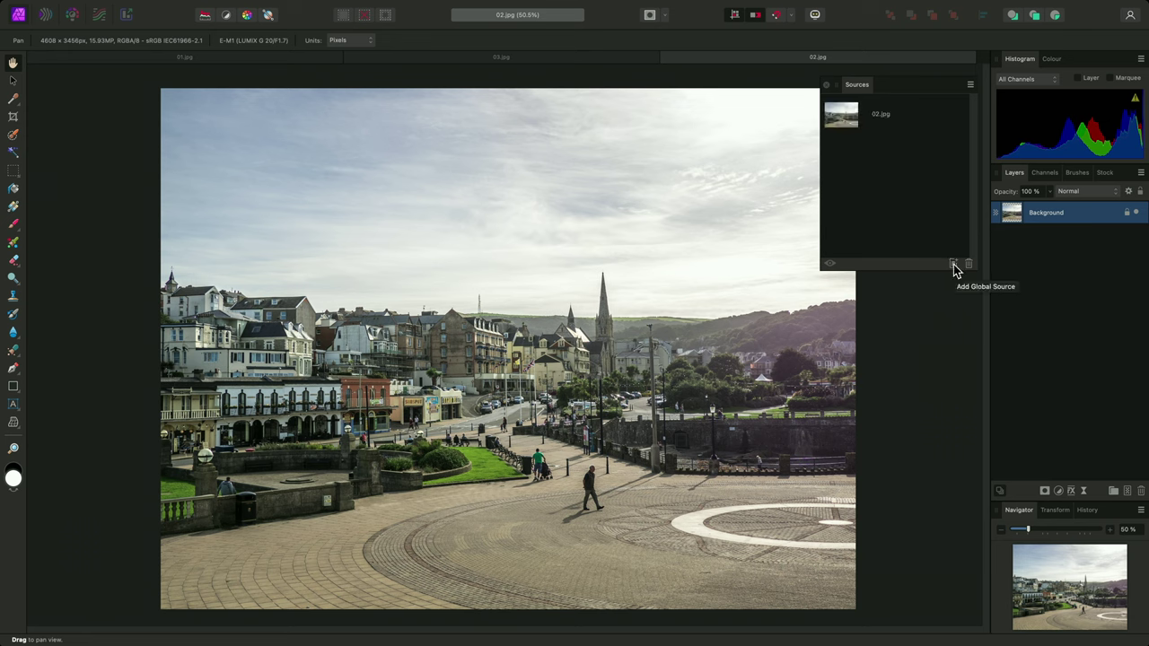
left_click(606, 59)
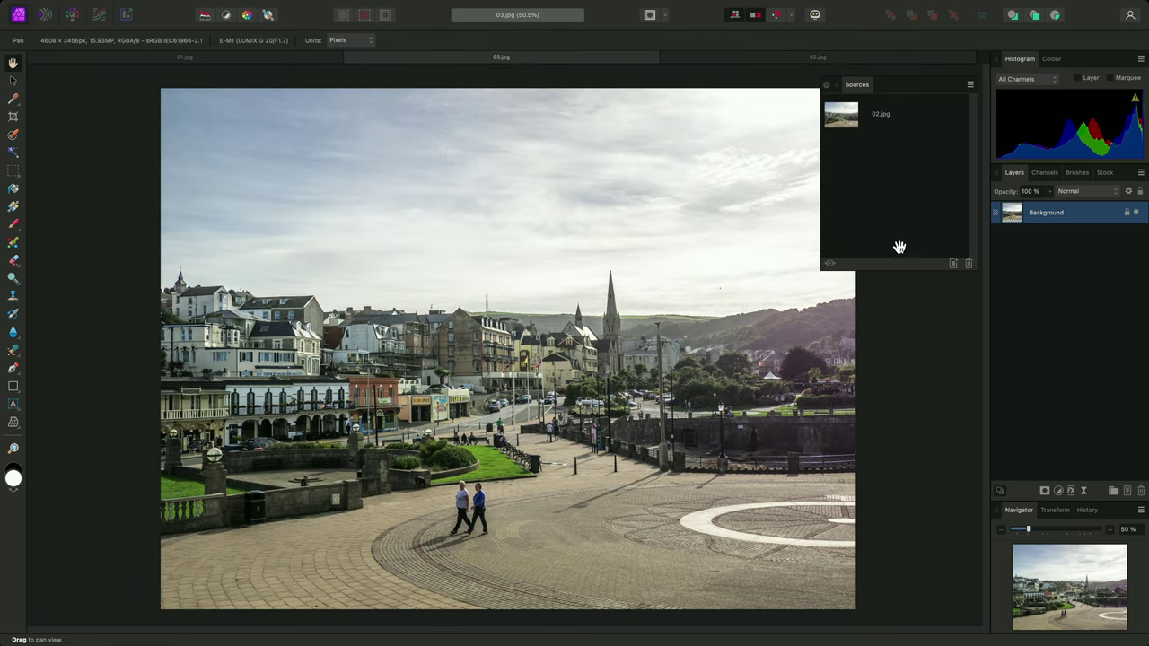
left_click(955, 266)
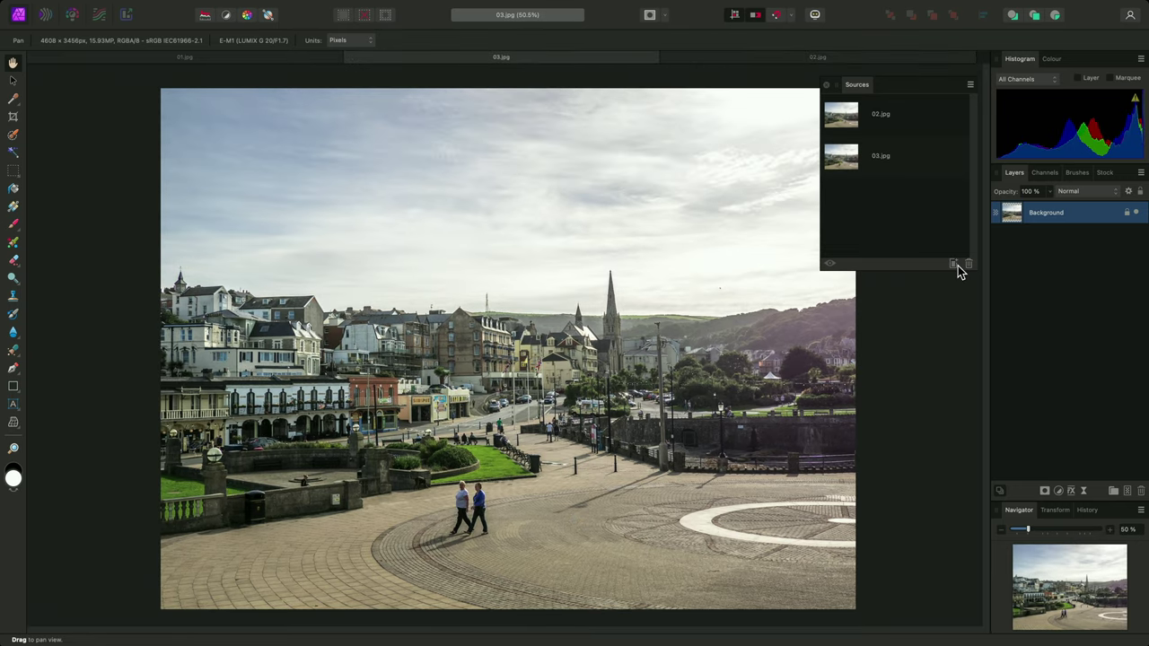
In 01.jpg, pick the Clone Brush and add an empty Pixel layer
left_click(283, 56)
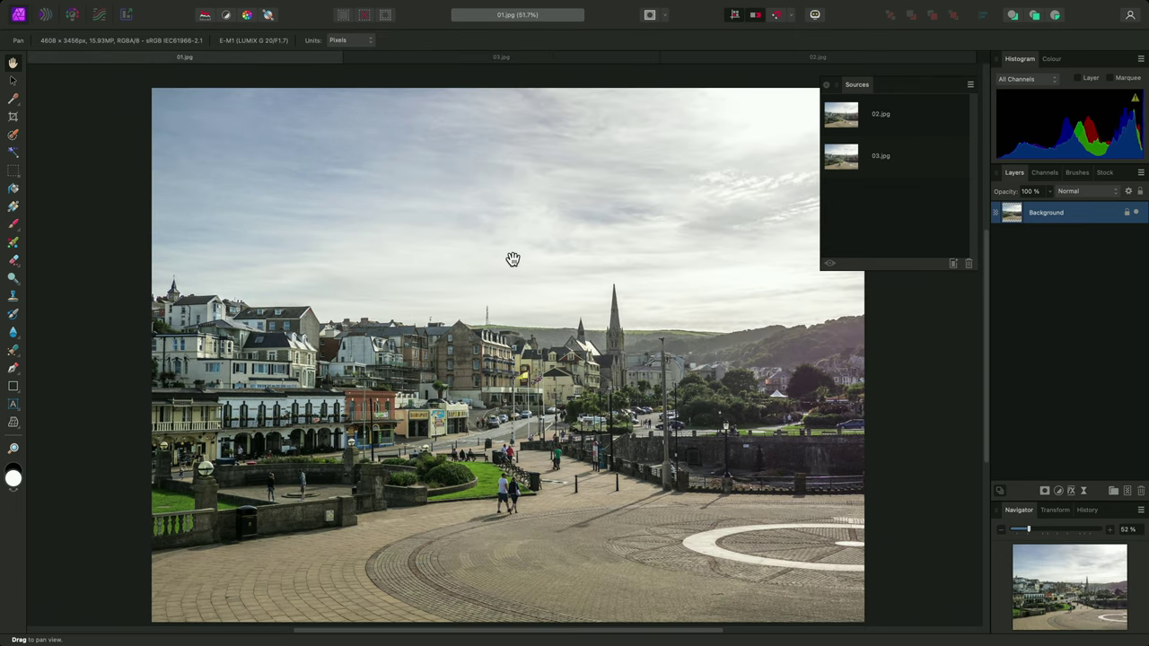
key("k")
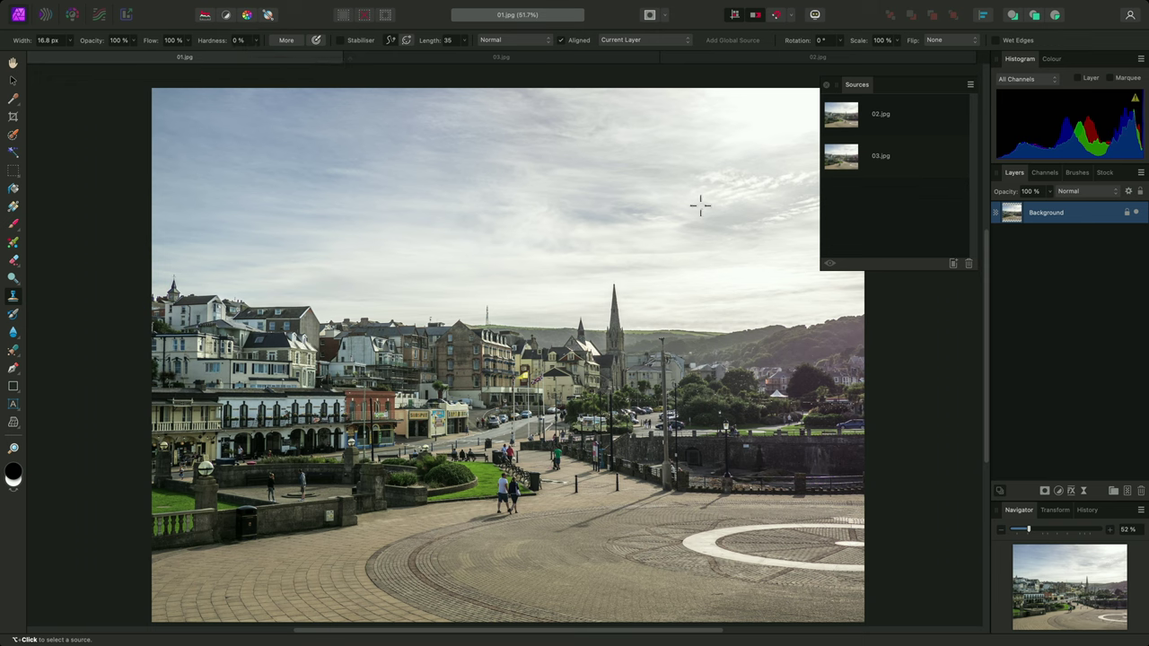
left_click(1127, 492)
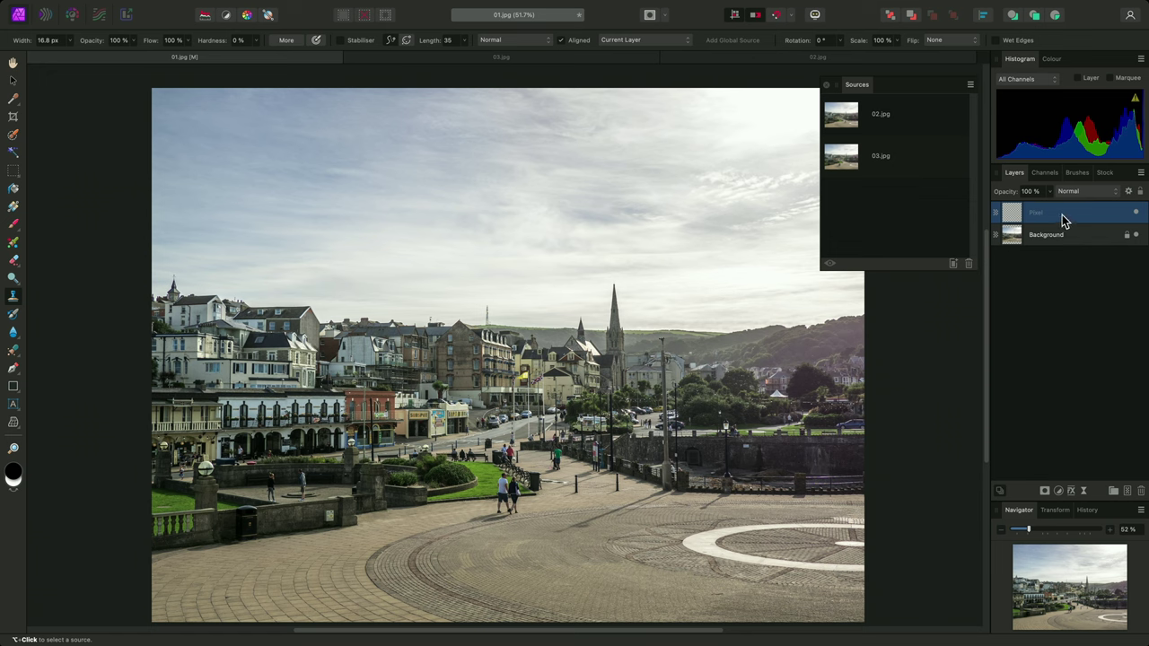
Choose 03.jpg as the global clone source and briefly preview it over the image
left_click(930, 167)
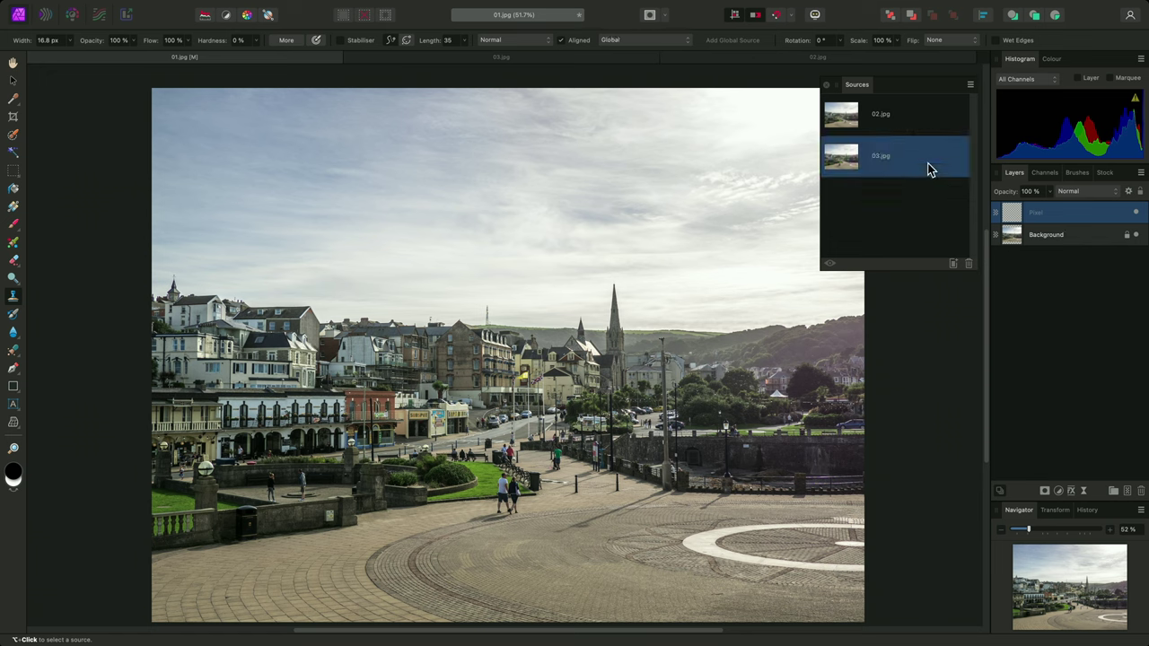
left_click(827, 266)
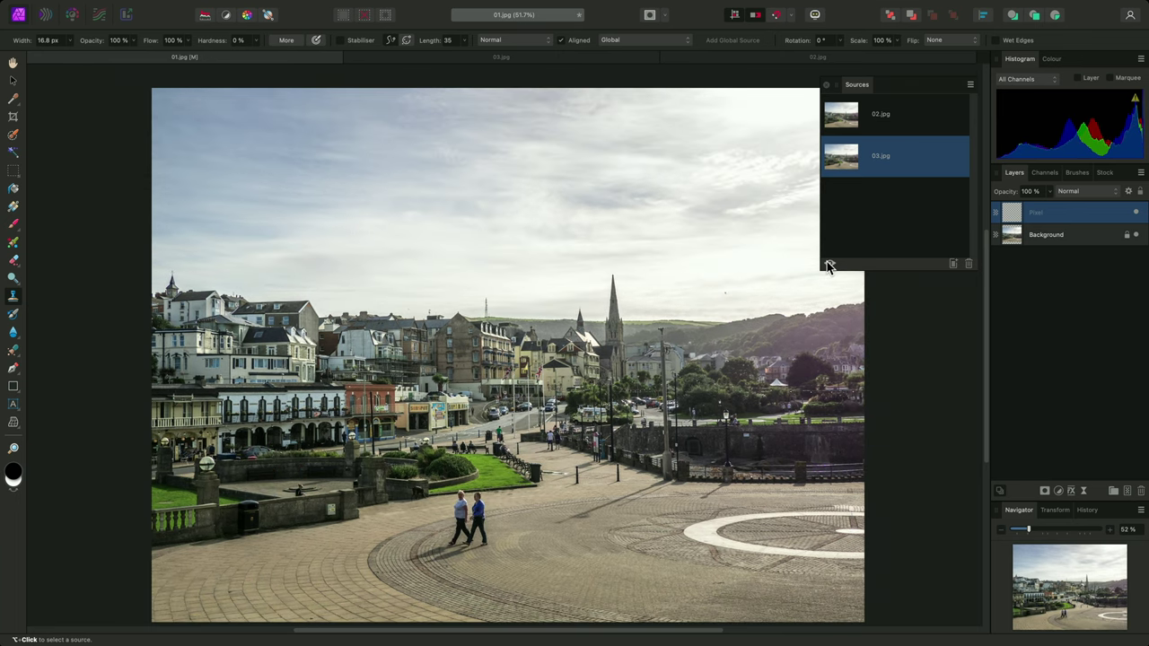
left_click(827, 266)
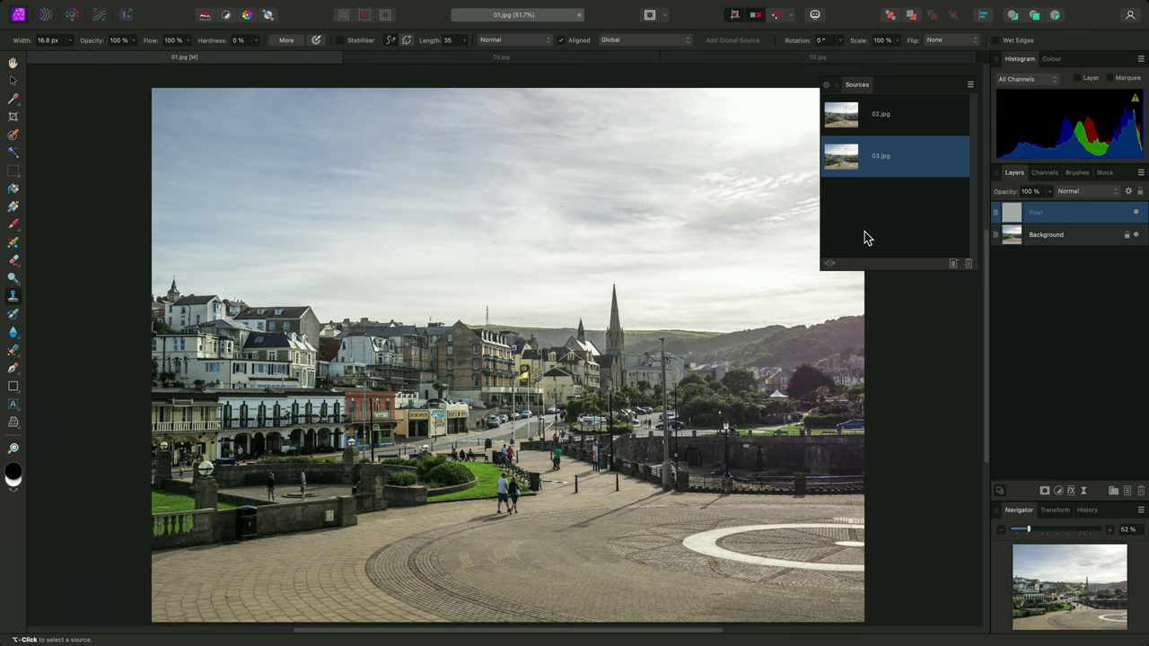
Switch the clone source to 02.jpg and sample the walking man
left_click(892, 123)
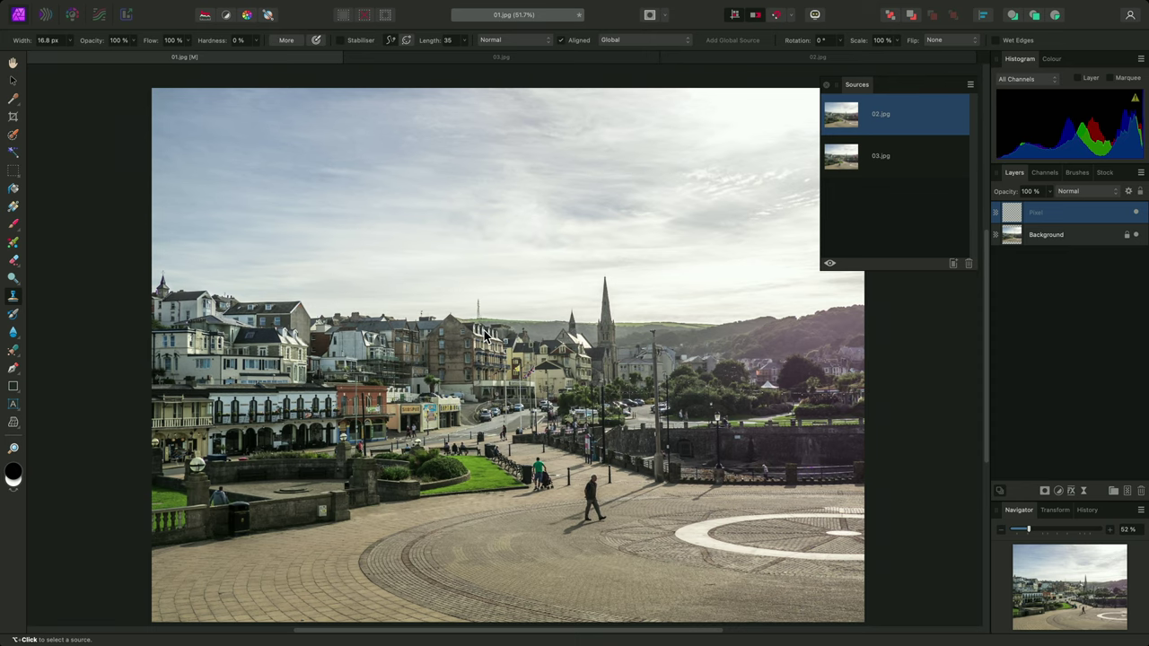
scroll(608, 454, "up", 10)
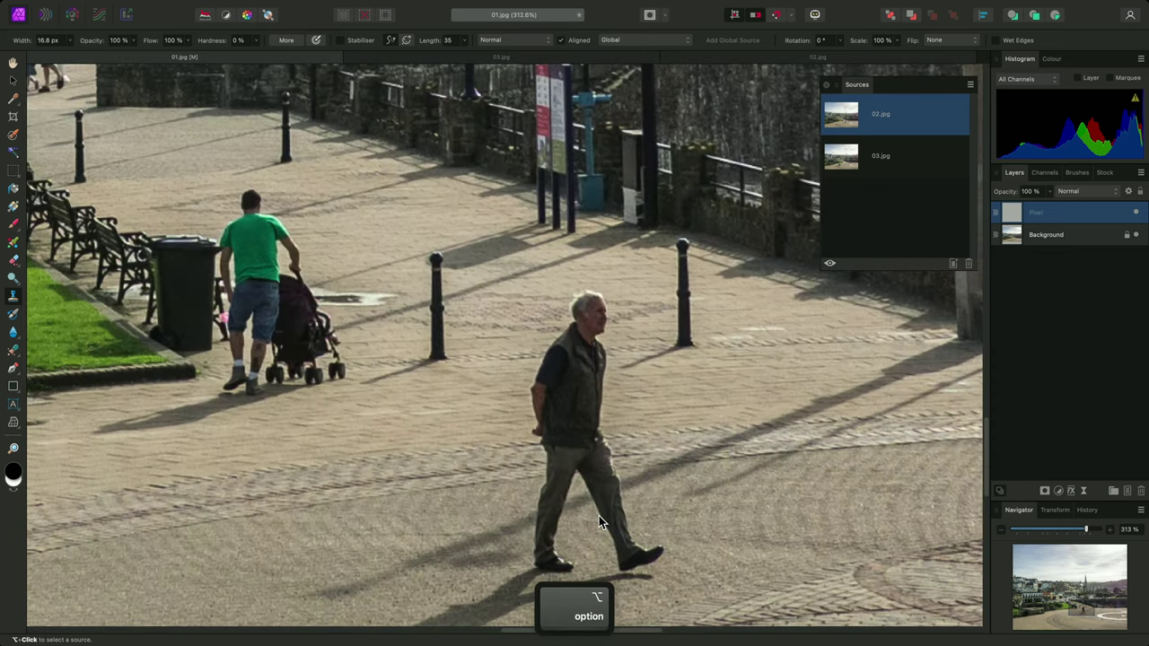
scroll(601, 377, "up", 3)
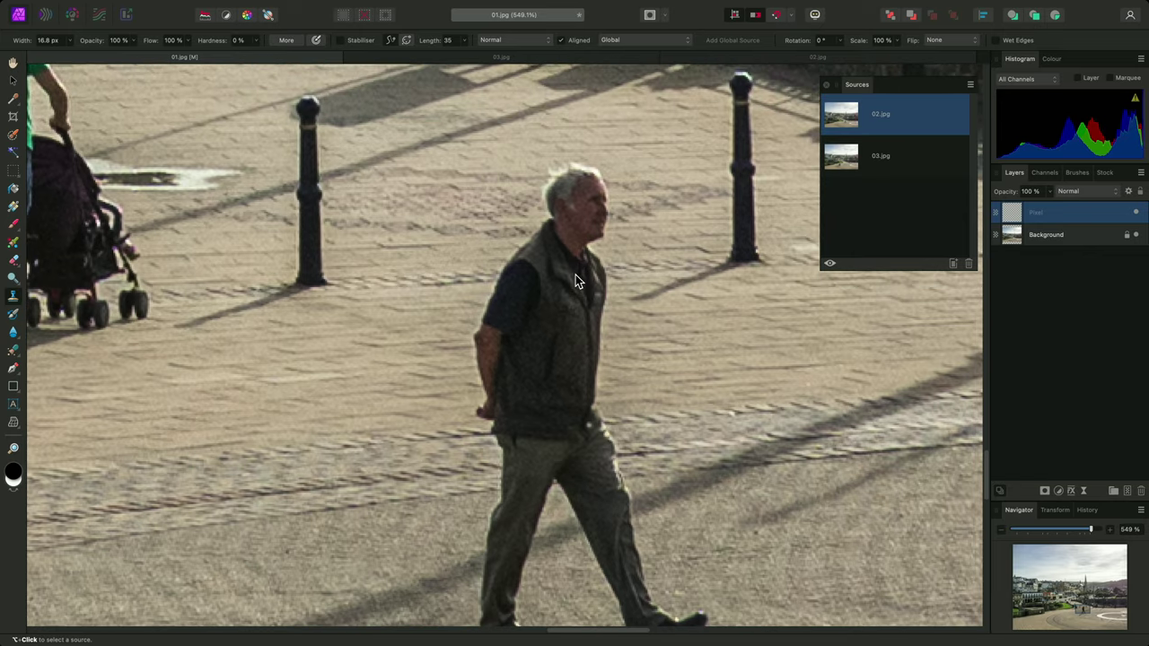
left_click(575, 169, "alt")
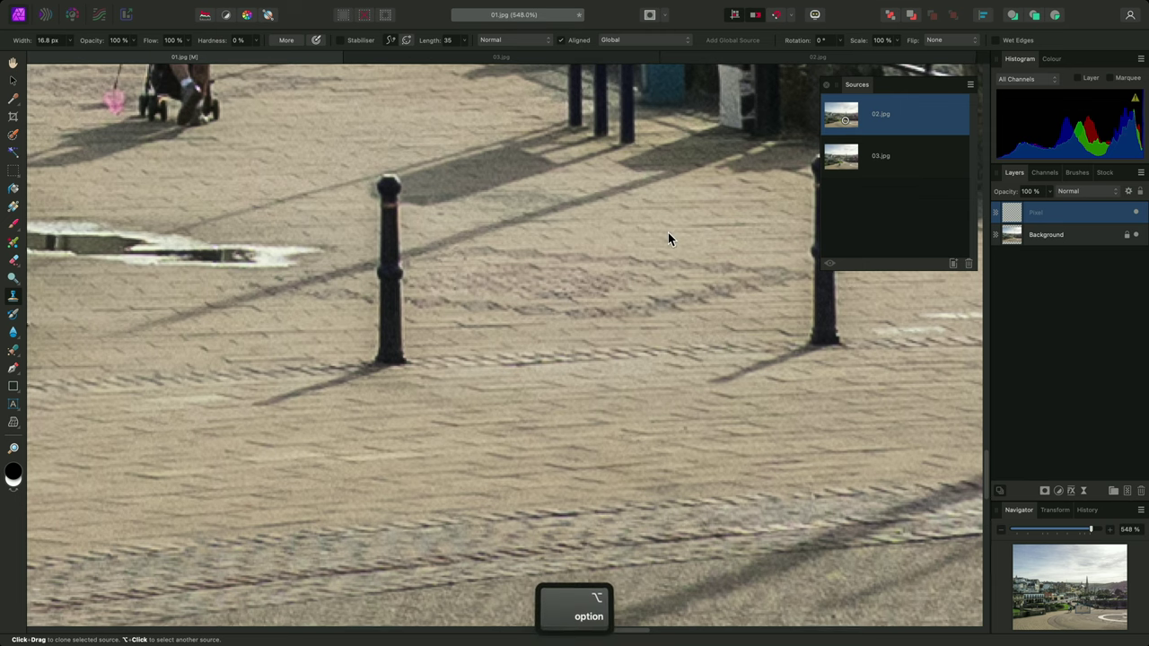
Size the clone brush and paint the man onto the pavement between the bollards
scroll(668, 233, "down", 5)
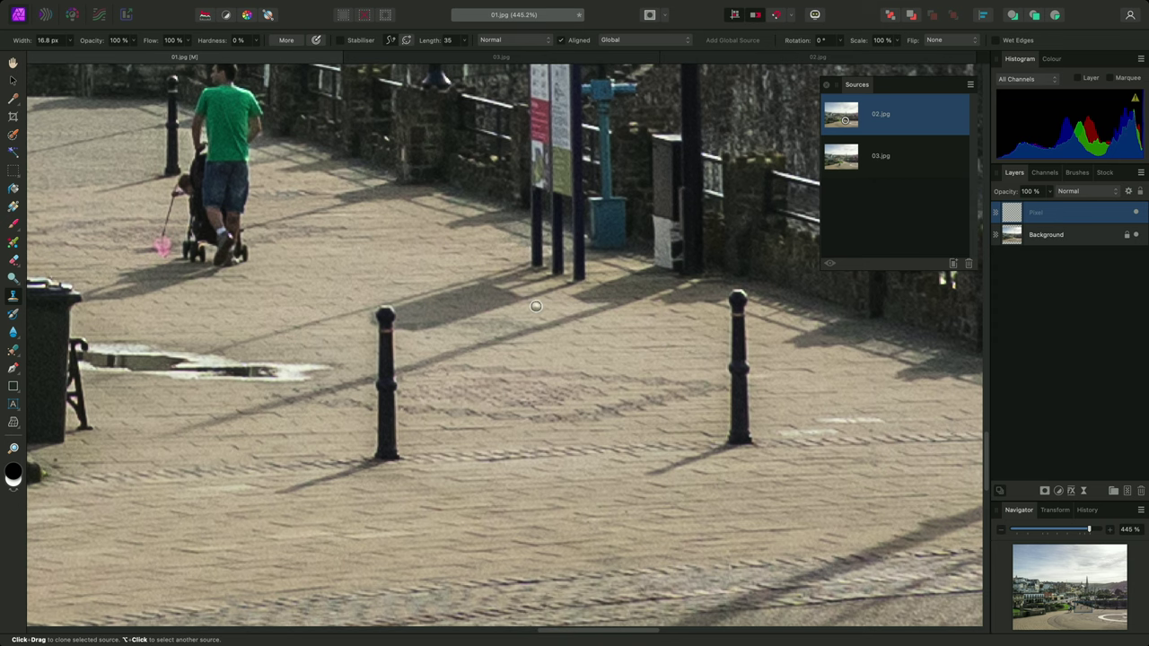
key("bracketright")
key("bracketright")
key("bracketright")
key("bracketright")
key("bracketright")
key("bracketright")
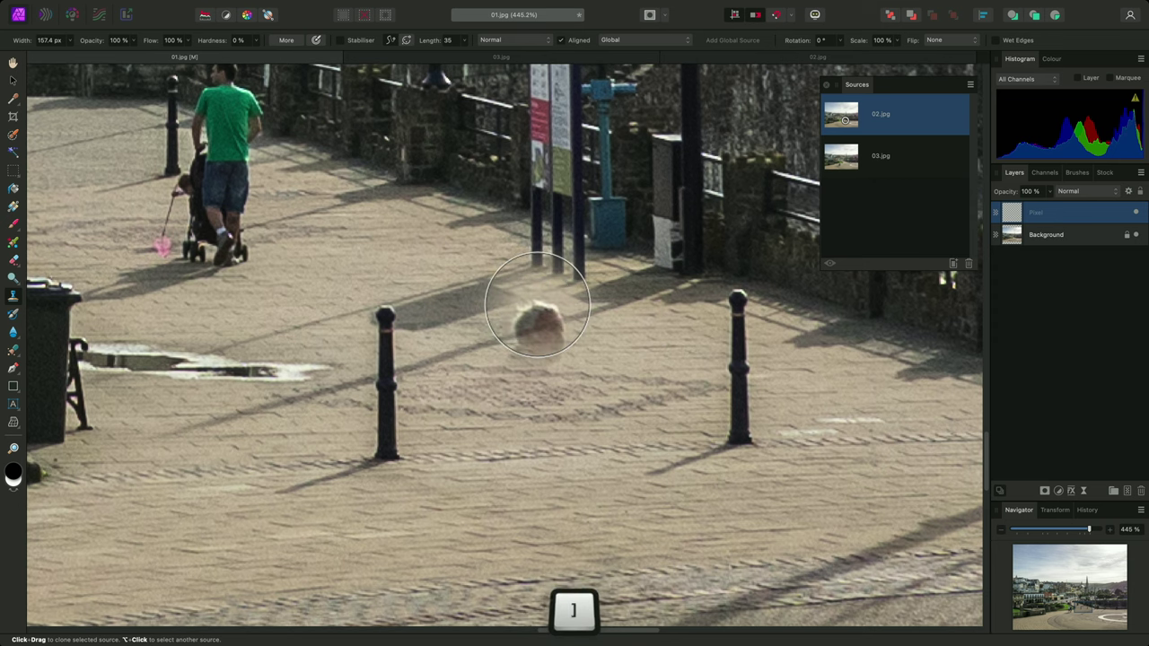
key("bracketright")
key("bracketright")
key("bracketright")
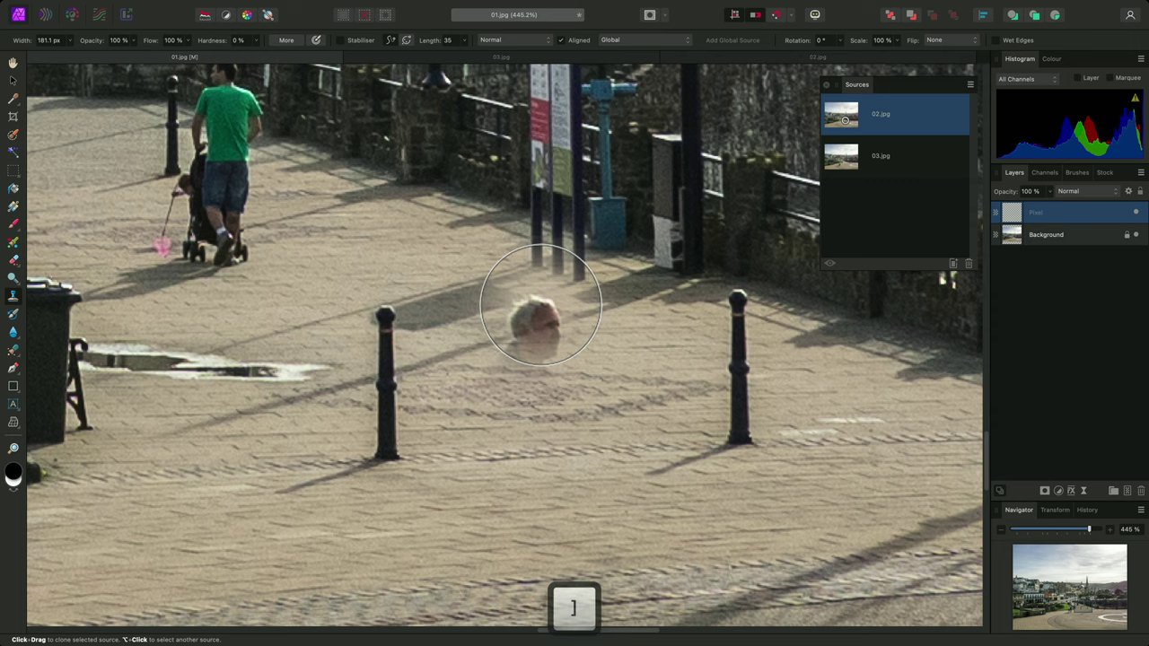
scroll(551, 314, "down", 2)
scroll(538, 314, "up", 2)
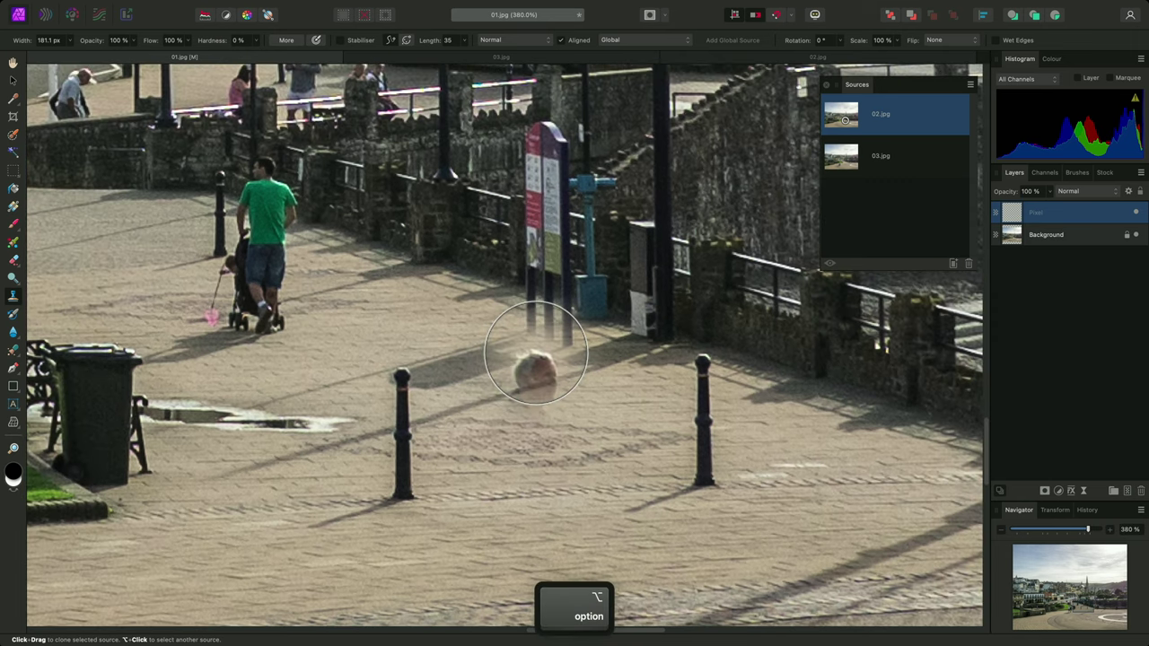
key("bracketright")
key("bracketright")
key("bracketright")
key("bracketright")
key("bracketright")
key("bracketright")
key("bracketright")
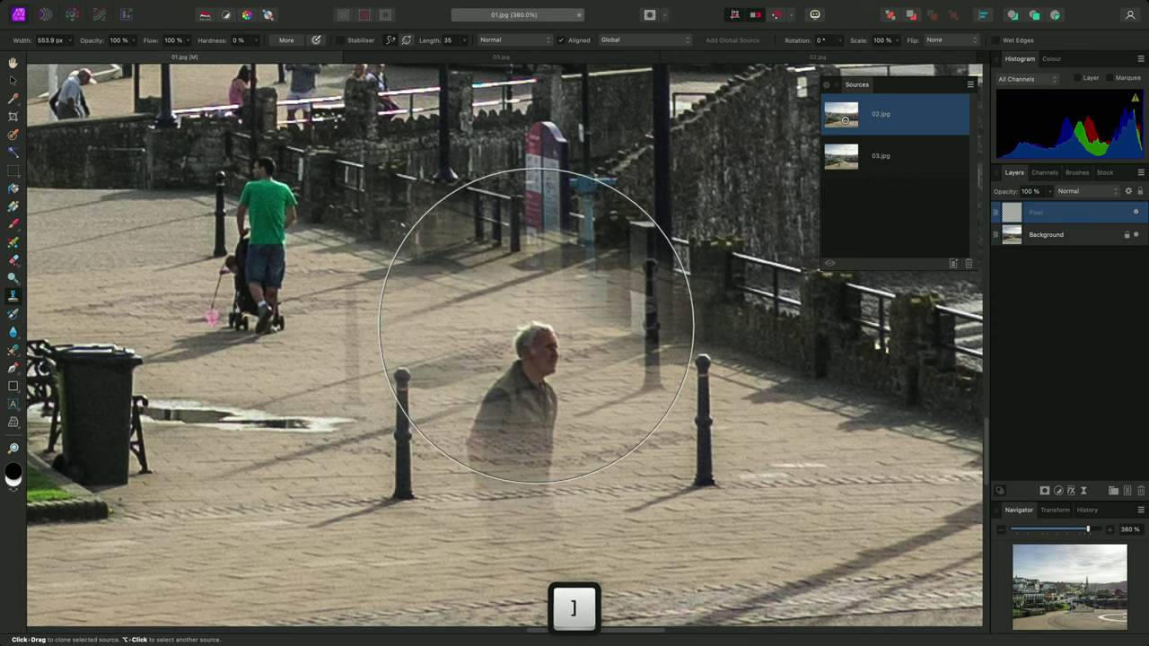
scroll(536, 345, "down", 3)
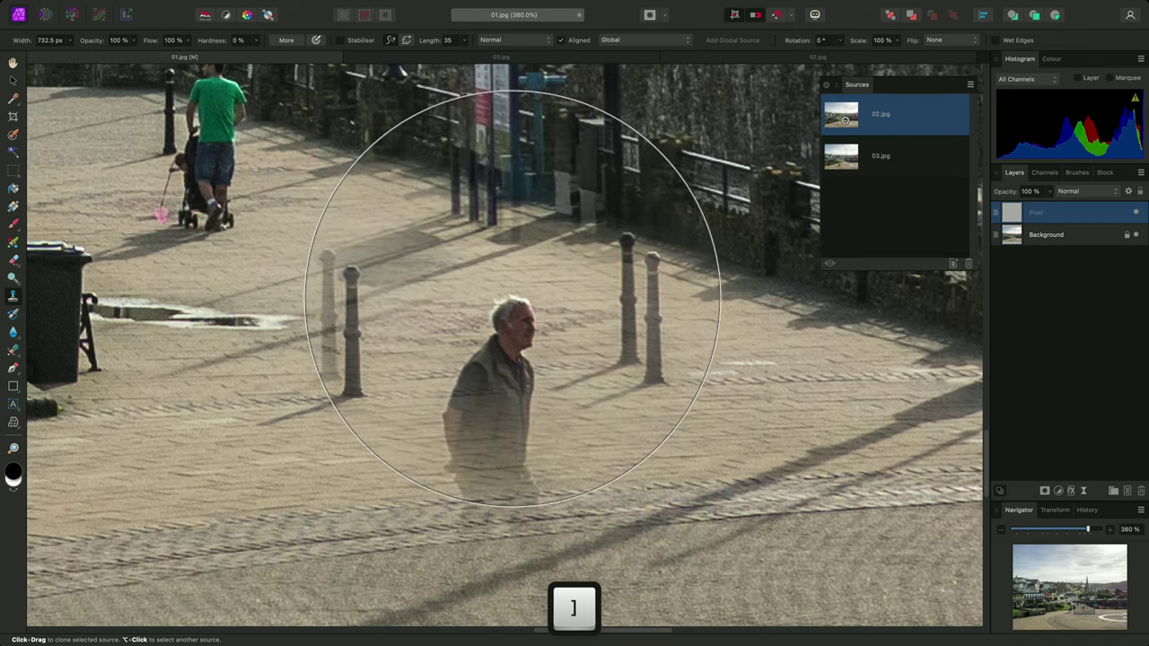
scroll(518, 307, "down", 1)
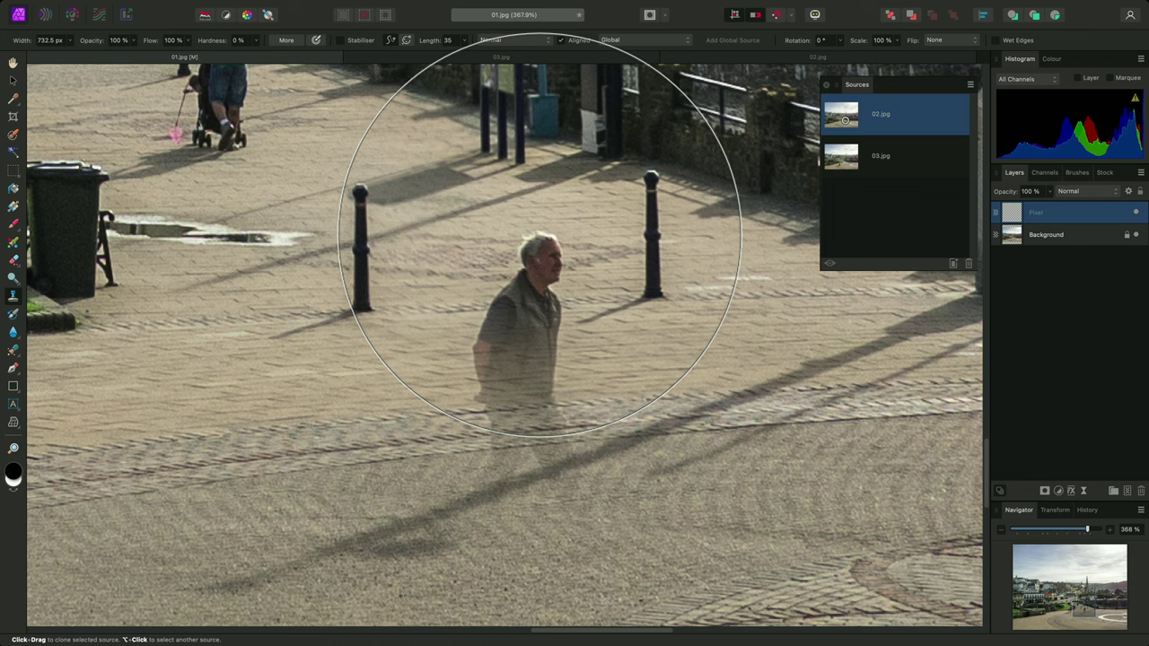
key("bracketleft")
key("bracketleft")
key("bracketleft")
key("bracketleft")
key("bracketleft")
key("bracketleft")
key("bracketleft")
key("bracketleft")
key("bracketleft")
key("bracketleft")
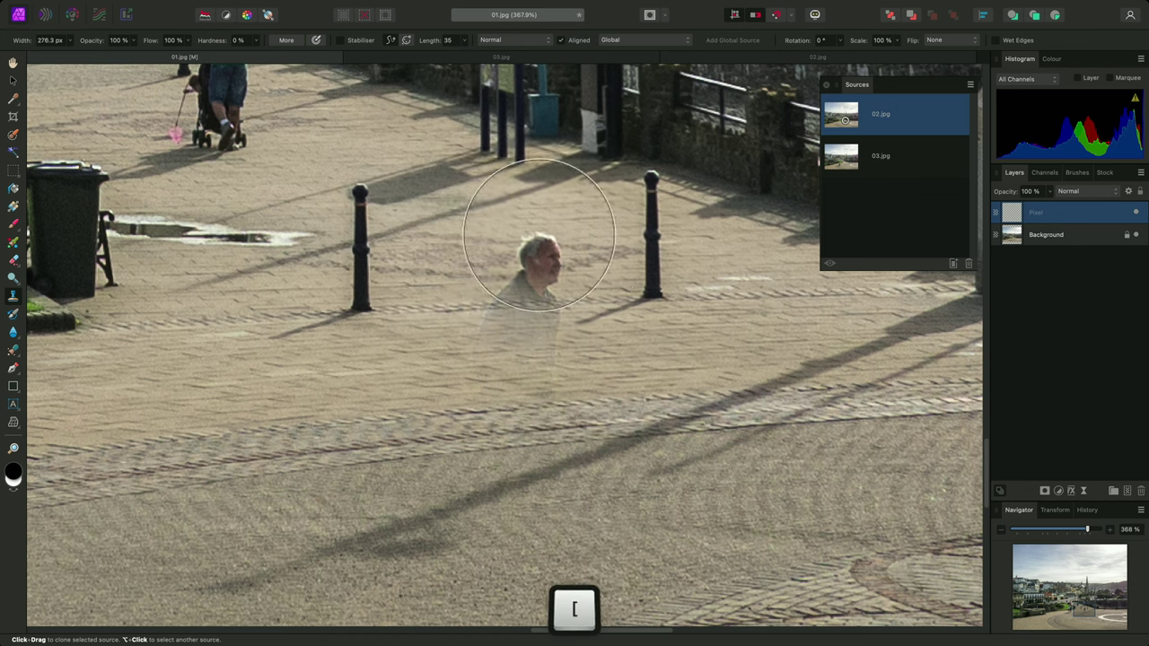
key("bracketleft")
key("bracketleft")
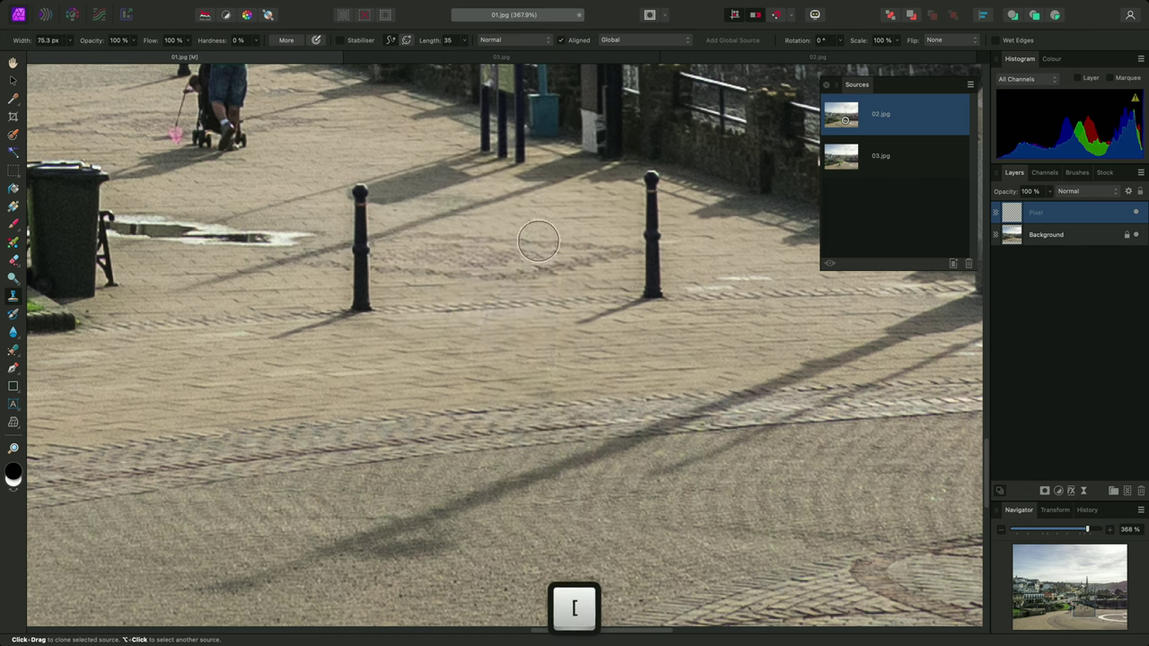
mouse_move(539, 240)
left_mouse_down()
mouse_move(561, 268)
mouse_move(502, 331)
mouse_move(500, 292)
mouse_move(509, 327)
mouse_move(536, 309)
mouse_move(508, 399)
mouse_move(550, 427)
mouse_move(558, 469)
mouse_move(524, 494)
mouse_move(497, 545)
mouse_move(578, 554)
mouse_move(410, 605)
left_mouse_up()
key("bracketright")
key("bracketright")
key("bracketleft")
key("bracketleft")
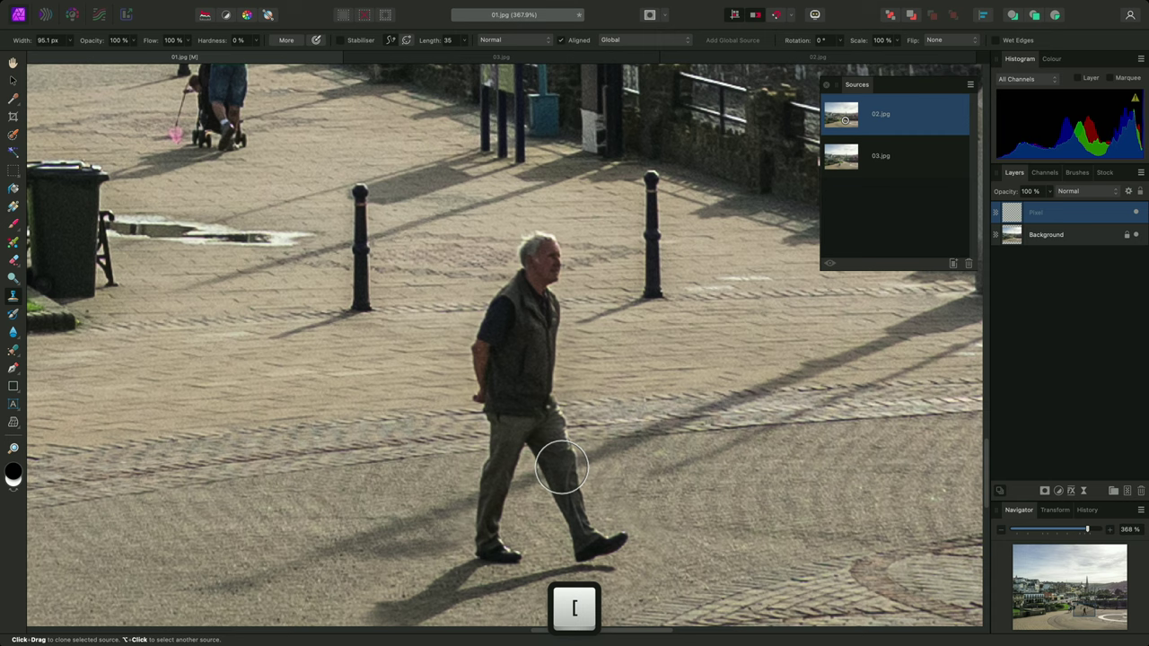
scroll(570, 437, "down", 5)
scroll(569, 437, "left", 5)
Extend the man's shadow, then switch the source to 03.jpg and sample the two women
mouse_move(595, 410)
left_mouse_down()
mouse_move(533, 441)
mouse_move(553, 475)
mouse_move(495, 469)
left_mouse_up()
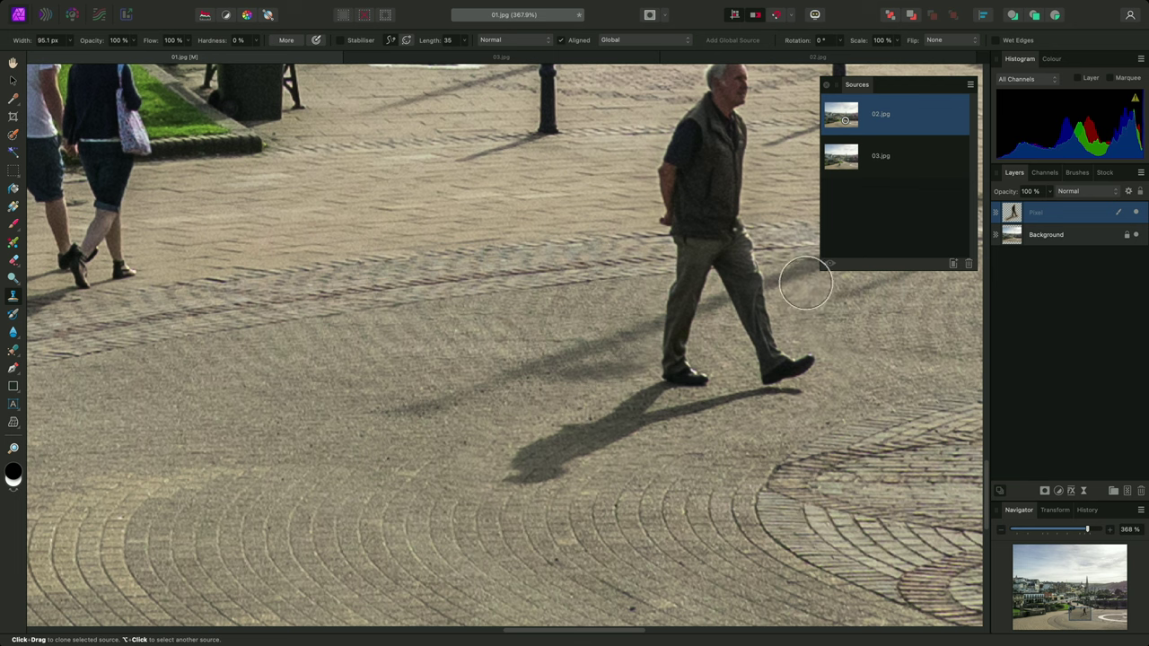
left_click(889, 166)
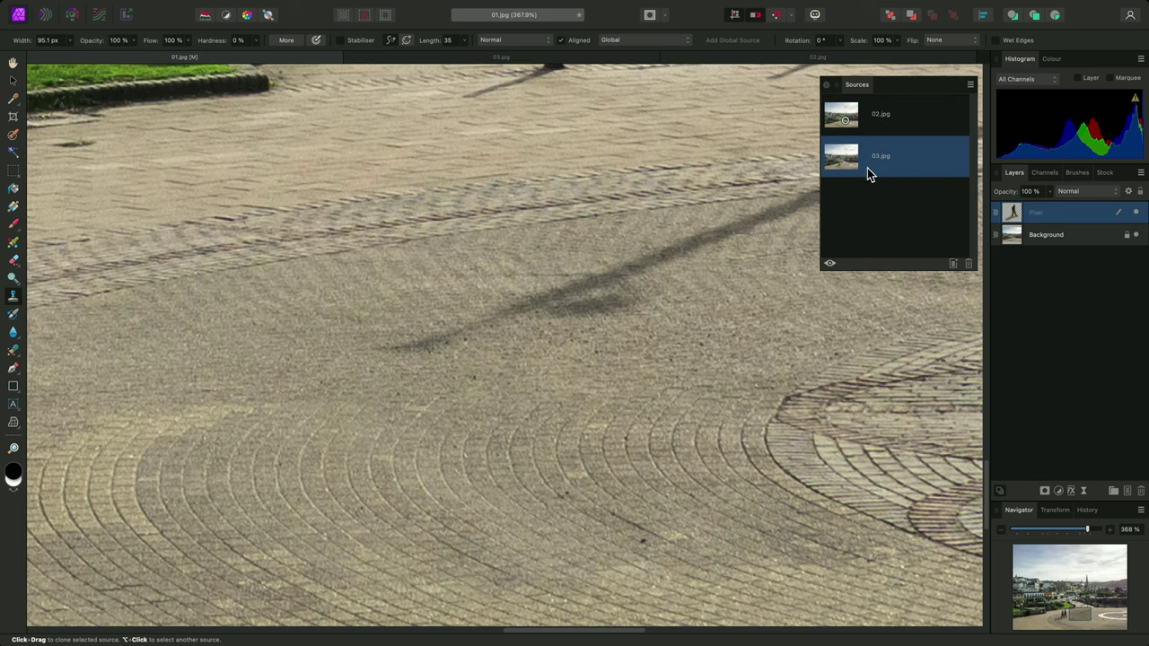
scroll(567, 391, "down", 6)
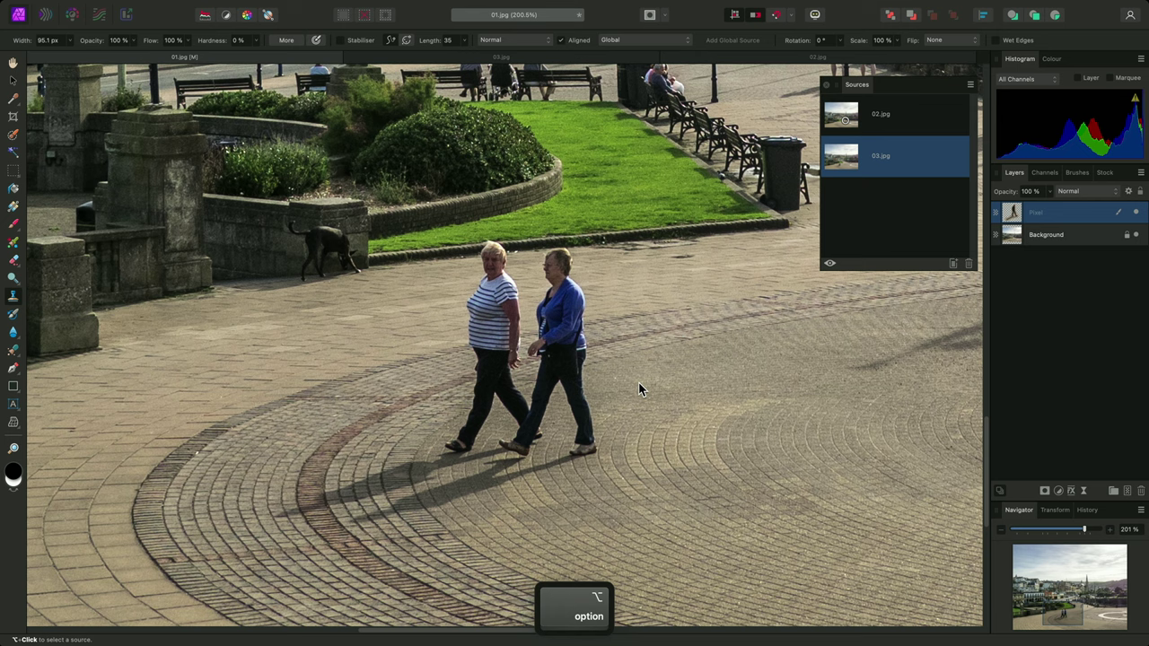
scroll(588, 337, "up", 8)
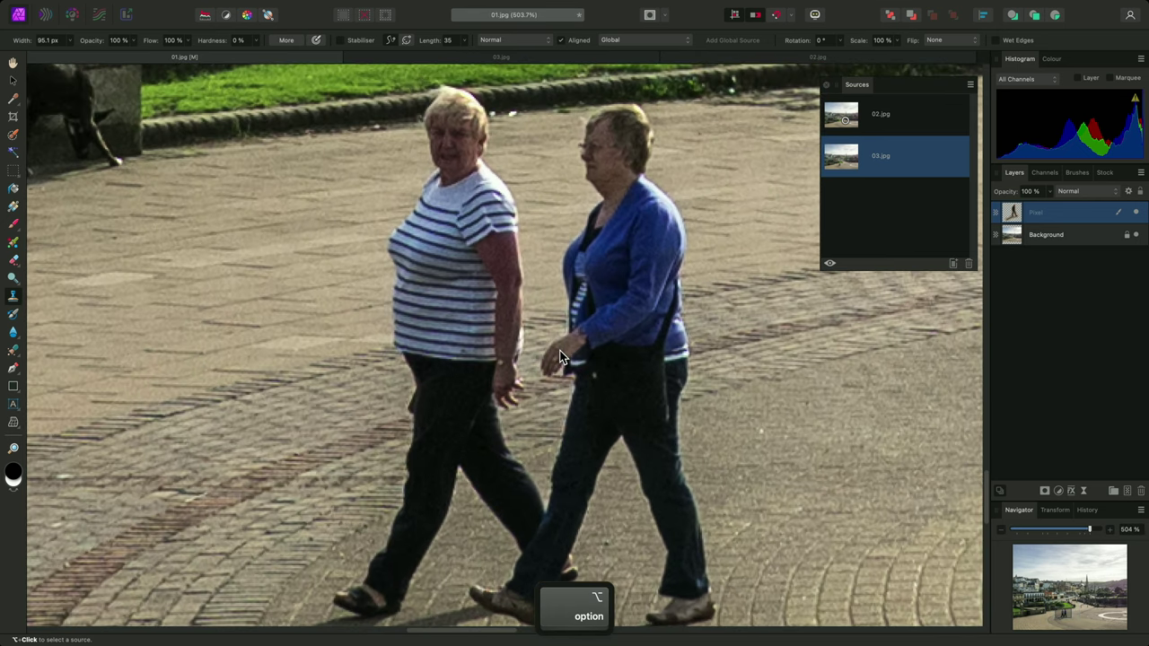
left_click_drag(559, 357, 575, 408)
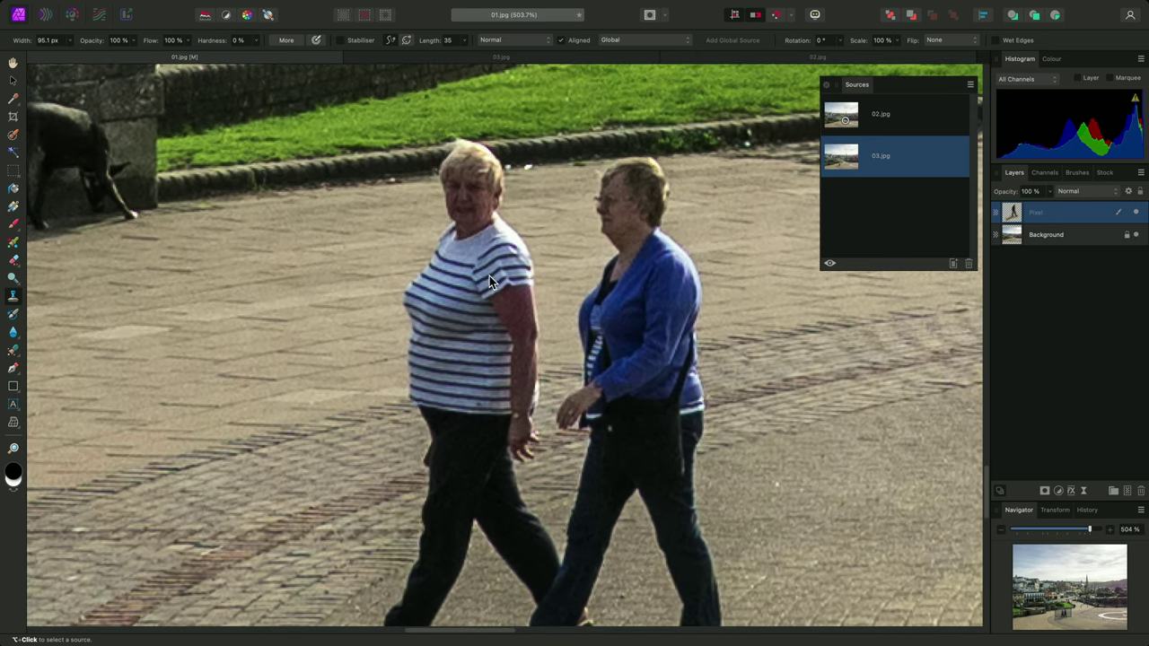
left_click(458, 141, "alt")
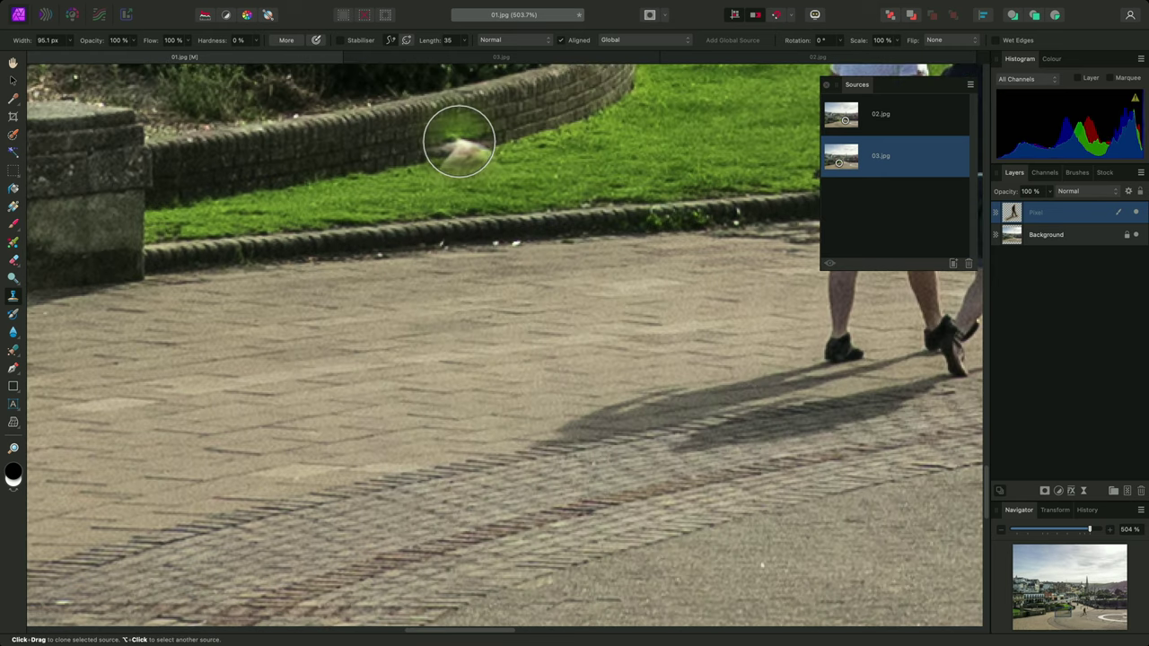
Size the brush to cover both women and paint them onto the square
scroll(480, 218, "down", 4)
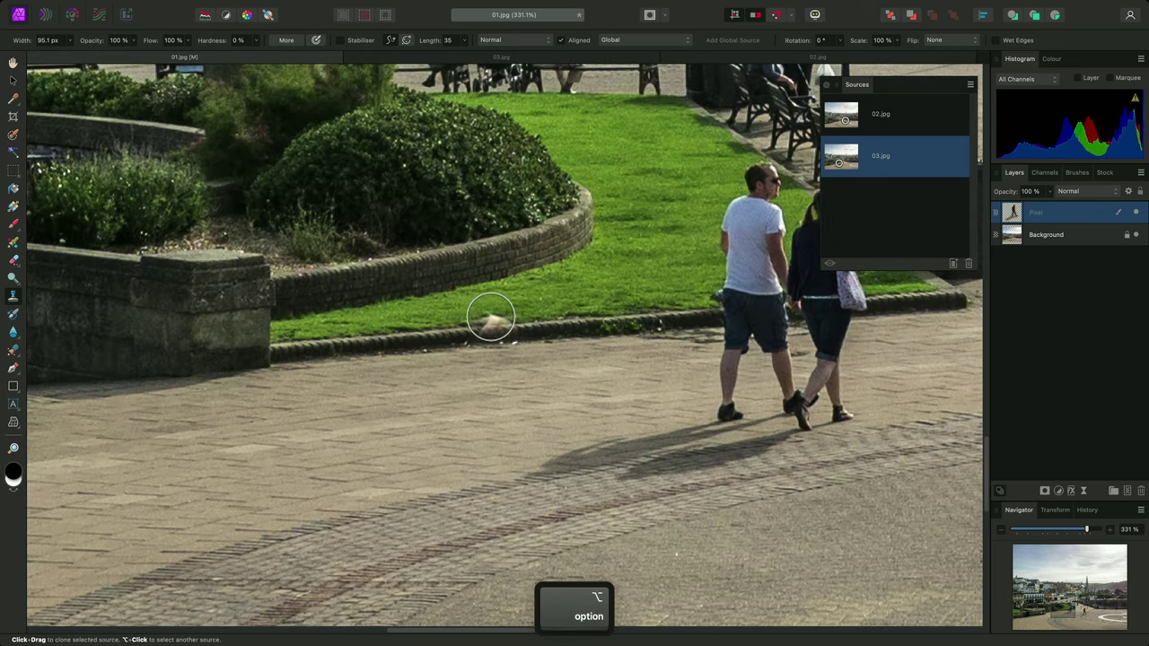
key("bracketright")
key("bracketright")
key("bracketright")
key("bracketright")
key("bracketright")
key("bracketright")
key("bracketright")
key("bracketright")
key("bracketright")
key("bracketright")
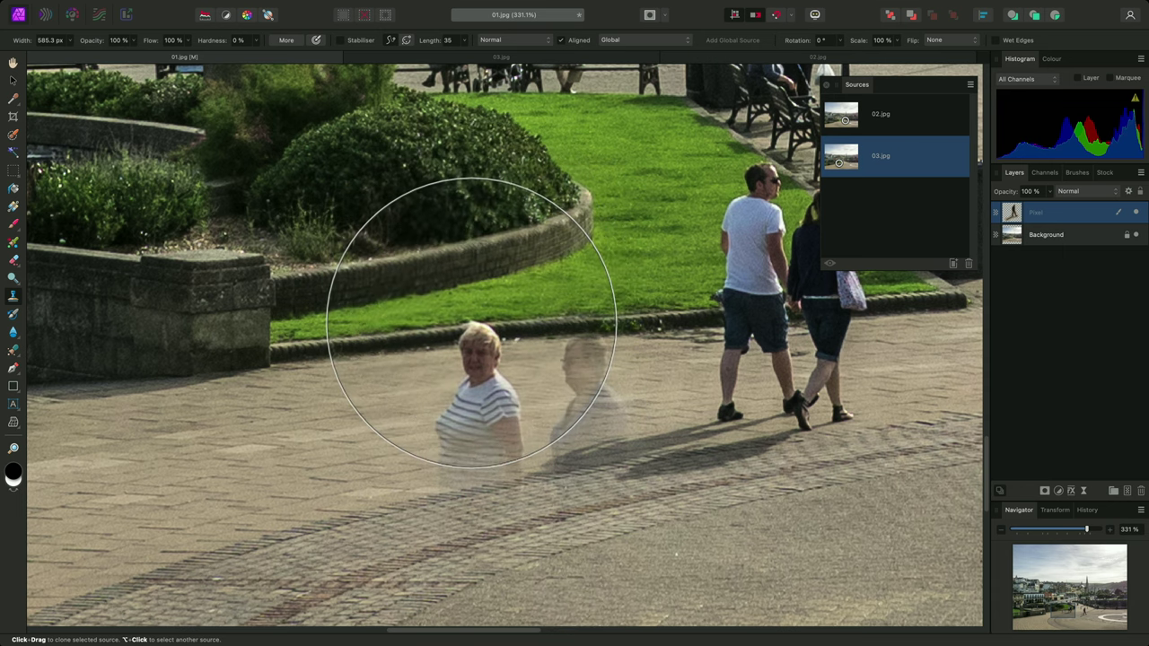
scroll(469, 282, "down", 3)
key("bracketright")
key("bracketright")
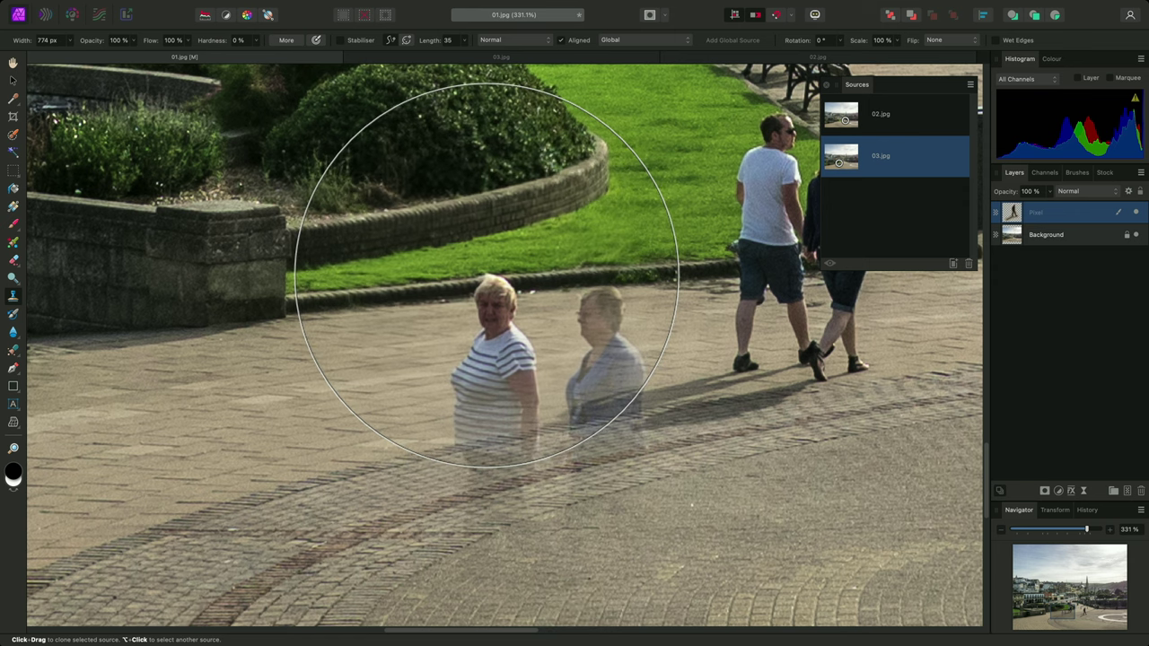
key("bracketleft")
key("bracketleft")
key("bracketleft")
key("bracketleft")
key("bracketleft")
key("bracketleft")
key("bracketleft")
key("bracketleft")
key("bracketleft")
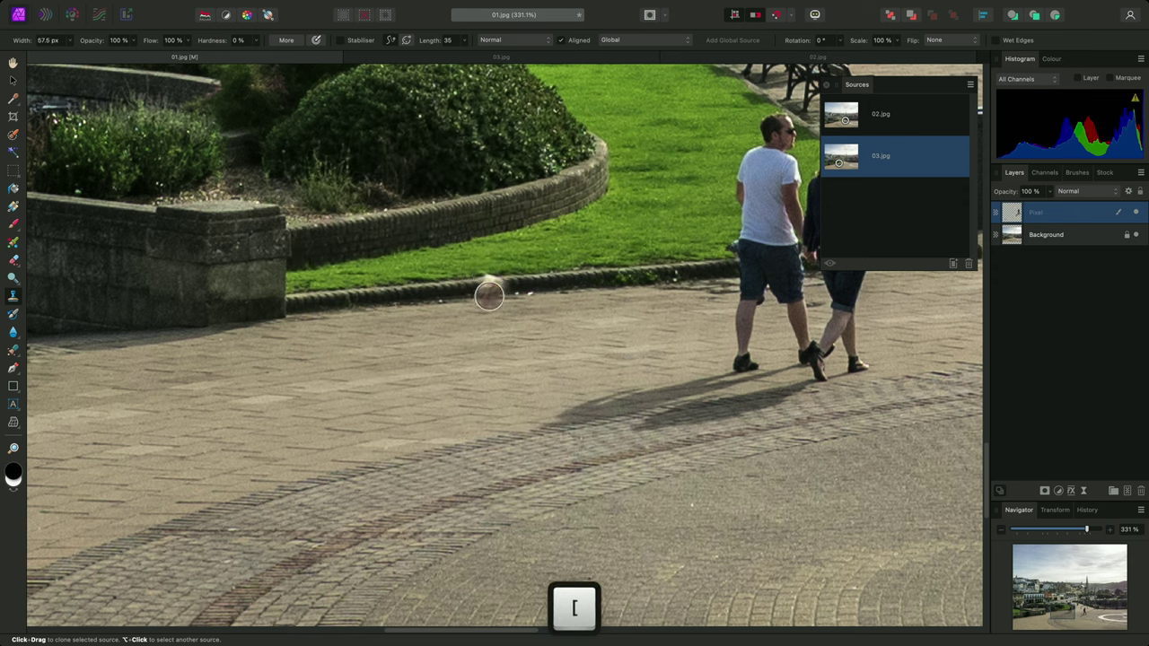
mouse_move(488, 321)
left_mouse_down()
mouse_move(494, 348)
mouse_move(596, 385)
mouse_move(599, 316)
mouse_move(577, 449)
mouse_move(569, 405)
mouse_move(616, 385)
mouse_move(463, 522)
mouse_move(388, 529)
left_mouse_up()
Enlarge the brush to paint in the women's legs and their shadows
key("bracketright")
key("bracketright")
key("bracketright")
scroll(569, 405, "down", 5)
key("bracketright")
mouse_move(389, 530)
left_mouse_down()
mouse_move(469, 472)
mouse_move(324, 521)
left_mouse_up()
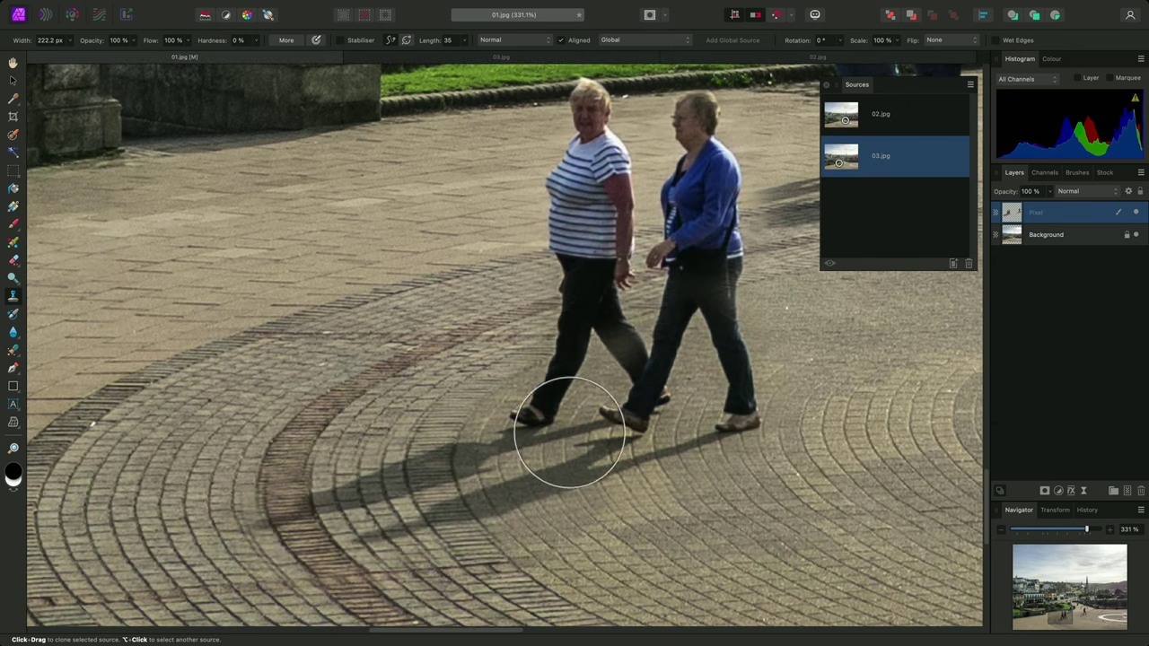
key("bracketleft")
key("bracketleft")
key("bracketleft")
key("bracketright")
key("bracketright")
scroll(521, 359, "right", 6)
scroll(520, 360, "up", 4)
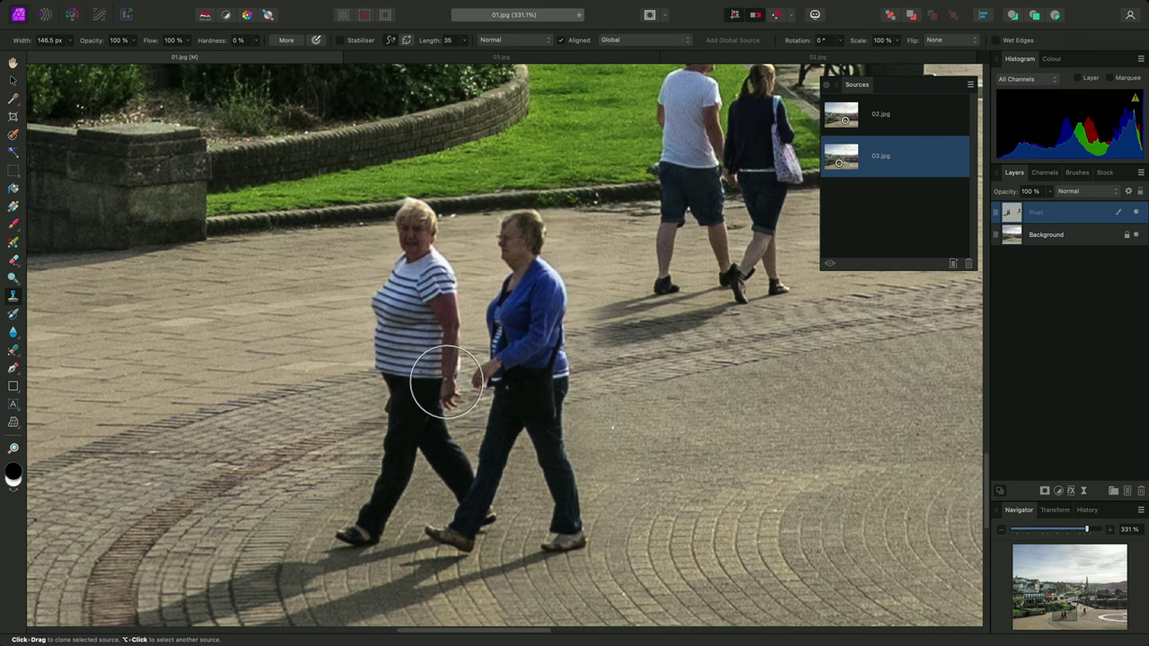
scroll(669, 401, "up", 10)
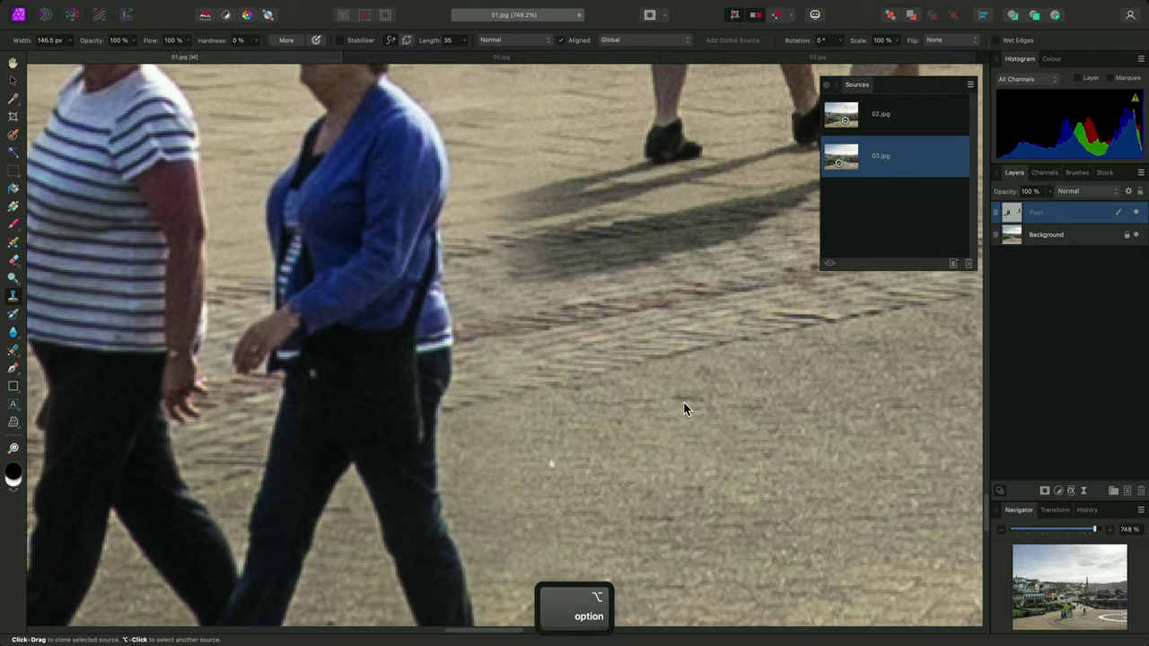
scroll(592, 321, "up", 3)
scroll(591, 321, "left", 2)
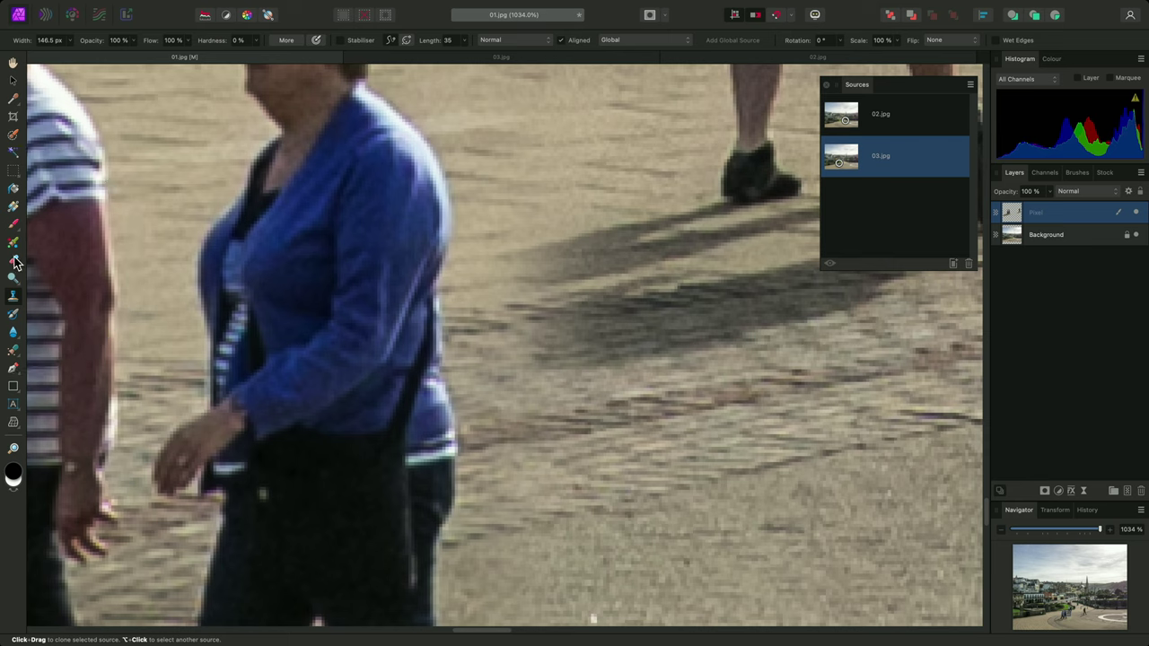
Erase stray cloned pixels beside the women's shadows with a soft Erase Brush, then fit the image to the window
left_click(14, 262)
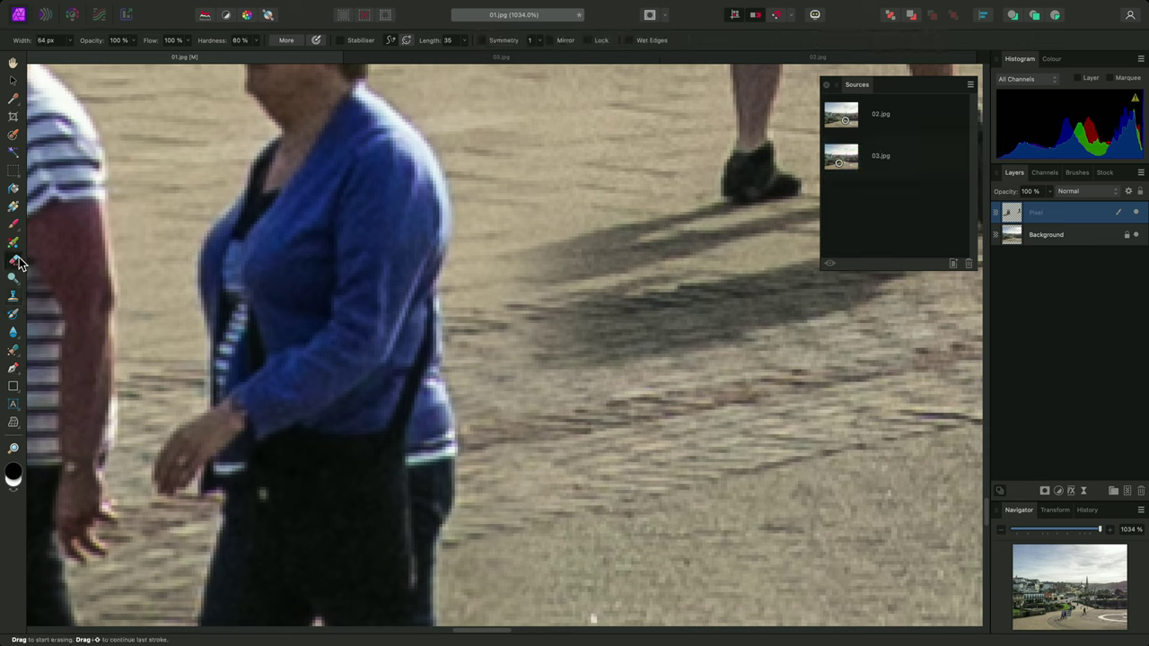
scroll(247, 45, "up", 2)
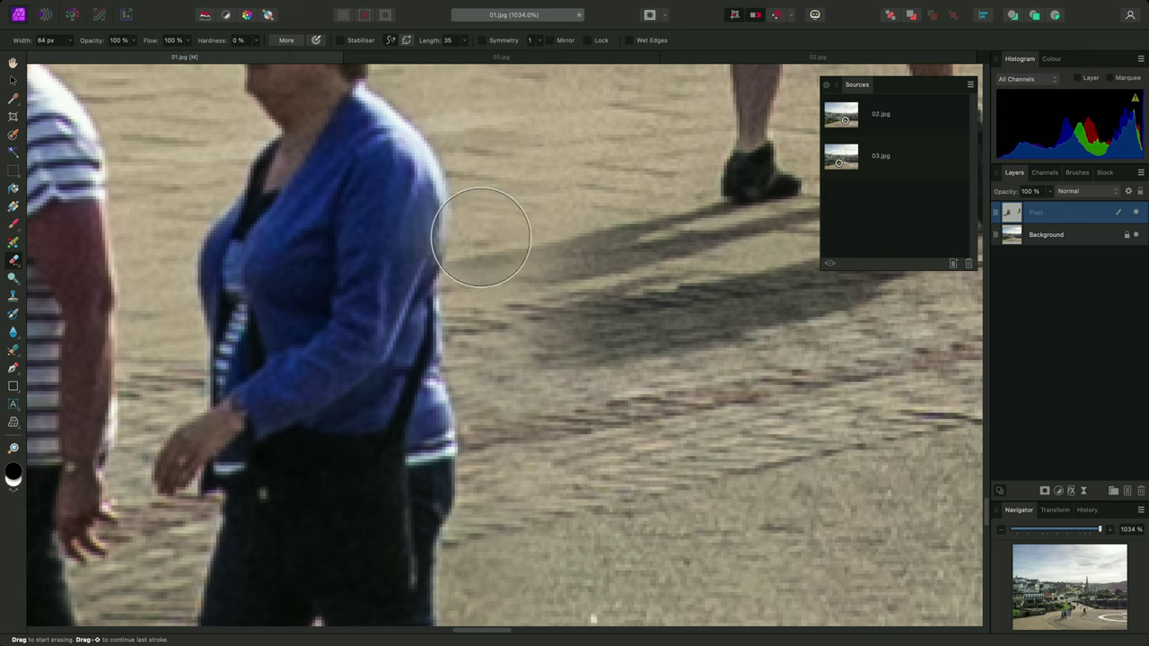
key("bracketright")
key("bracketright")
key("bracketright")
key("bracketleft")
key("bracketleft")
key("bracketleft")
key("bracketleft")
key("bracketleft")
key("bracketleft")
key("bracketleft")
key("bracketleft")
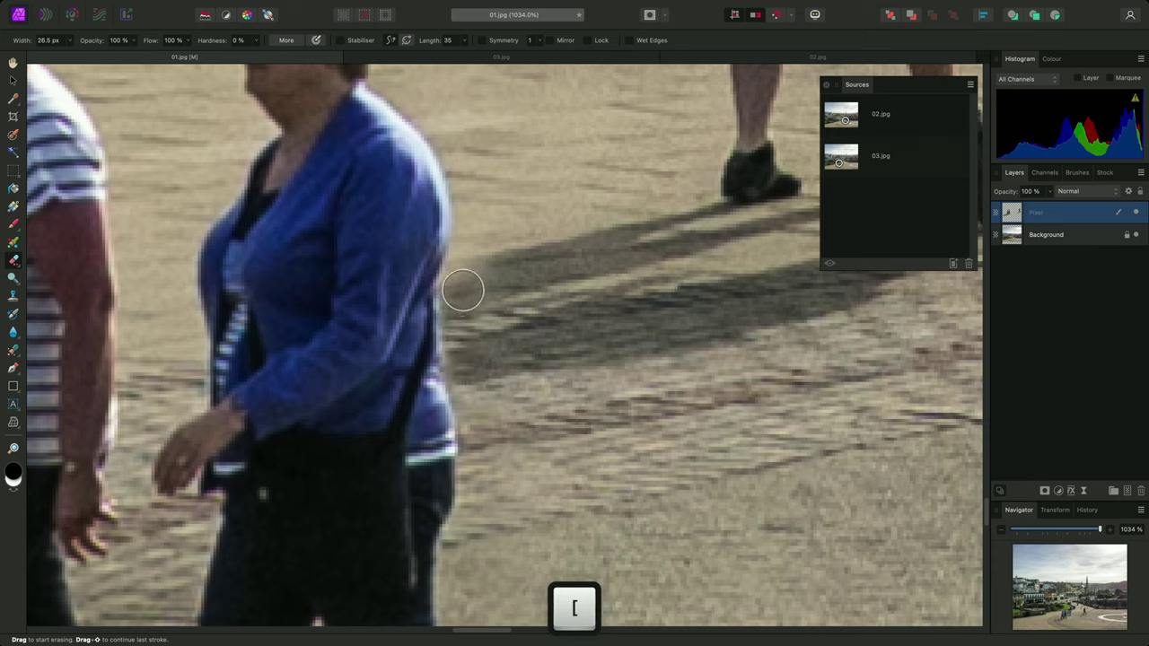
key("bracketright")
key("bracketright")
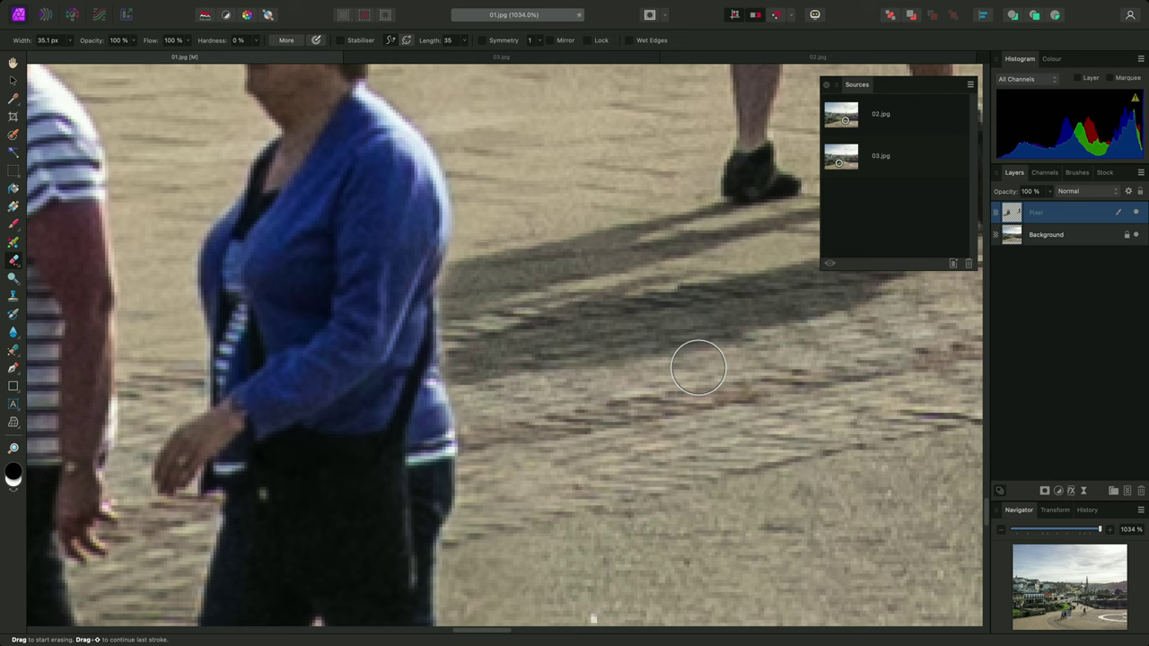
key("h")
key("super+0")
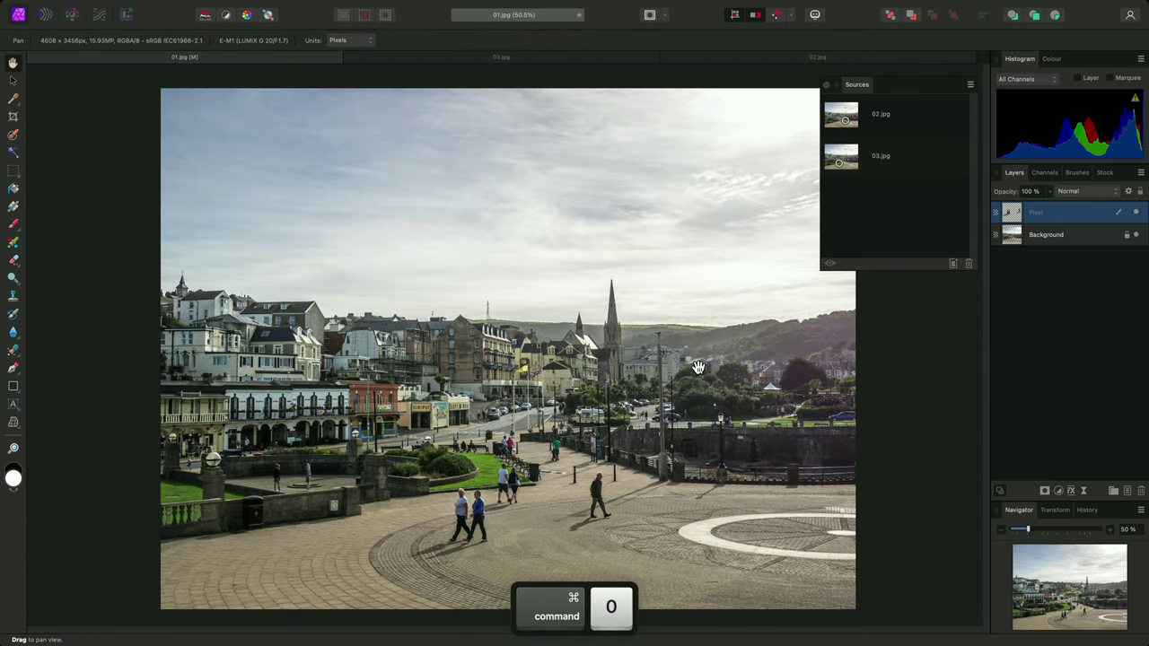